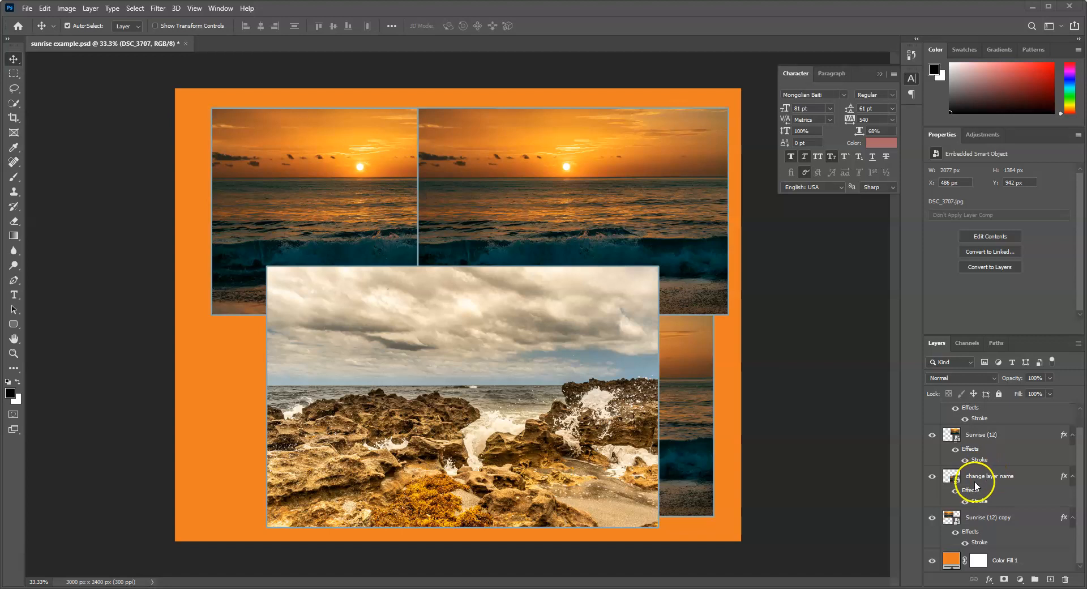
# - Hide the four image layers DSC_3707, Sunrise (12), change layer name and Sunrise (12) copy
pyautogui.scroll(1, 993, 470)
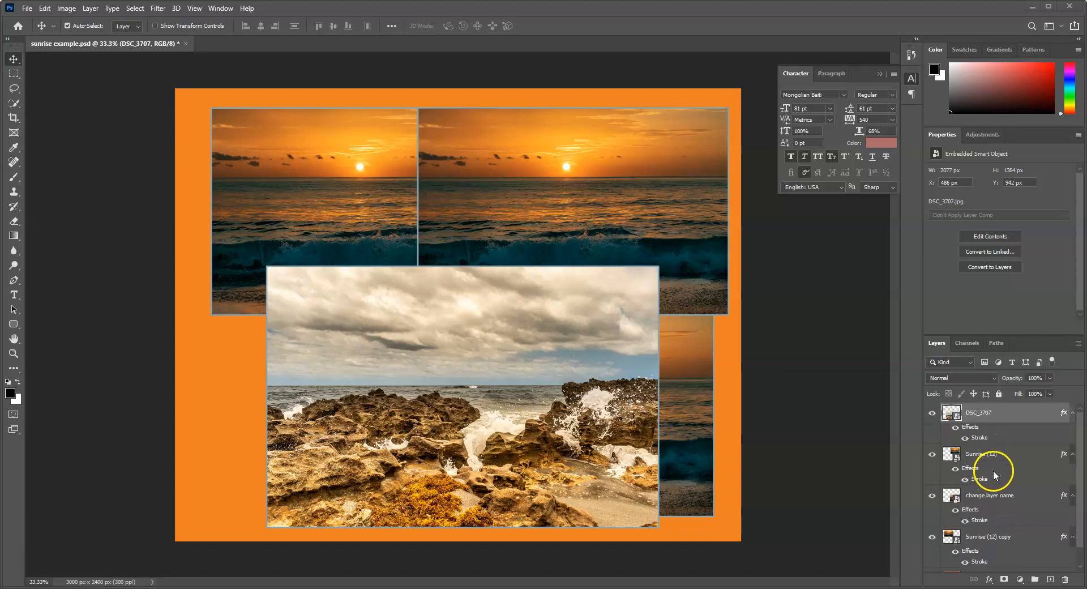
pyautogui.moveTo(932, 412); pyautogui.dragTo(931, 539)
pyautogui.scroll(-2, 991, 488)
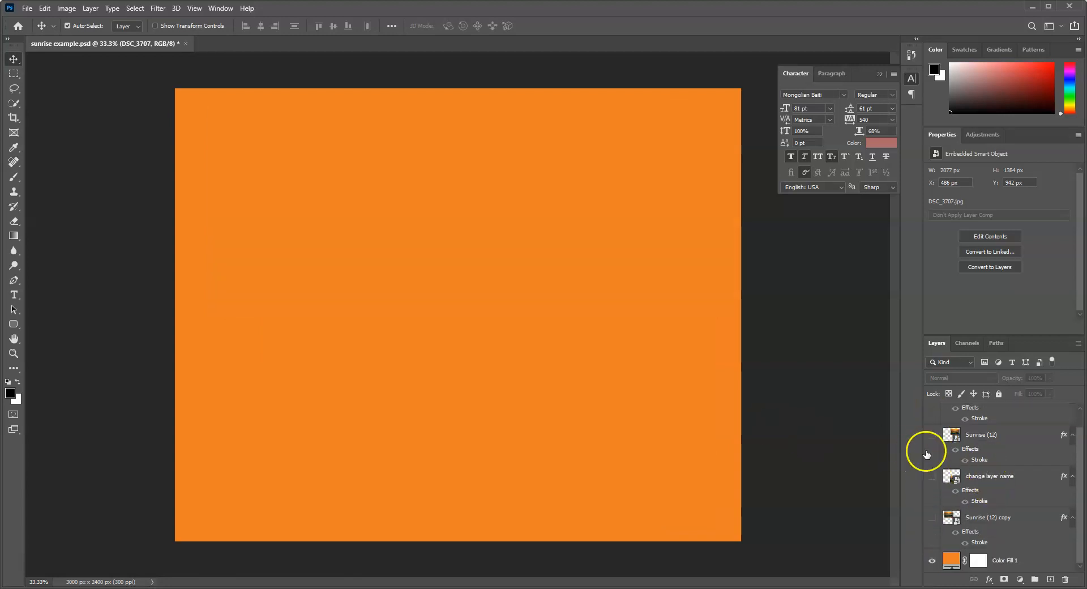
# - Change the solid color of the Color Fill 1 layer to white (ffffff)
pyautogui.click(953, 560)
pyautogui.doubleClick(951, 558)
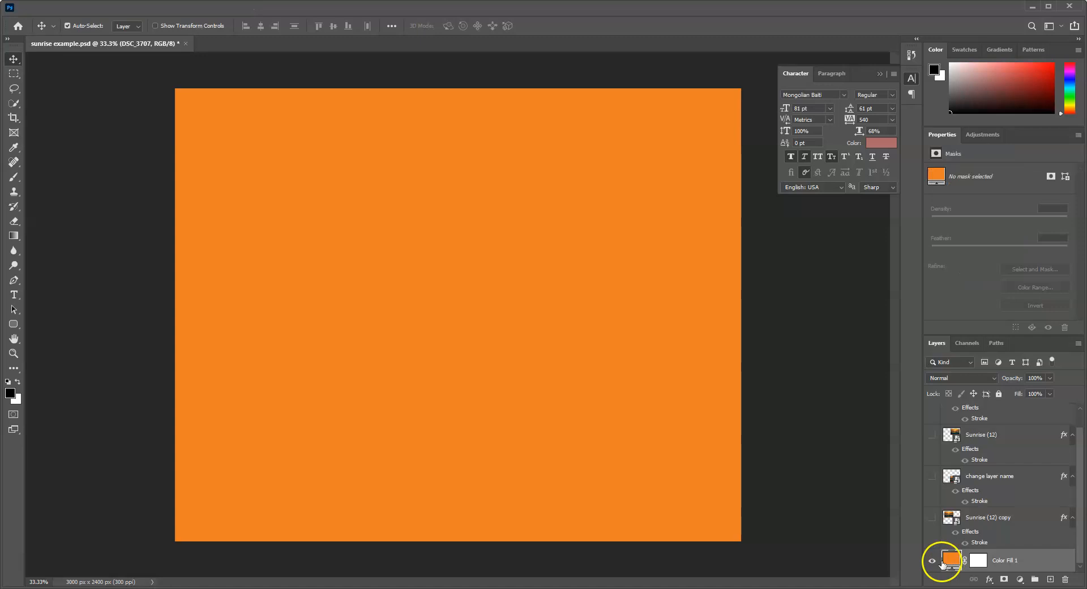
pyautogui.moveTo(729, 147); pyautogui.dragTo(623, 126)
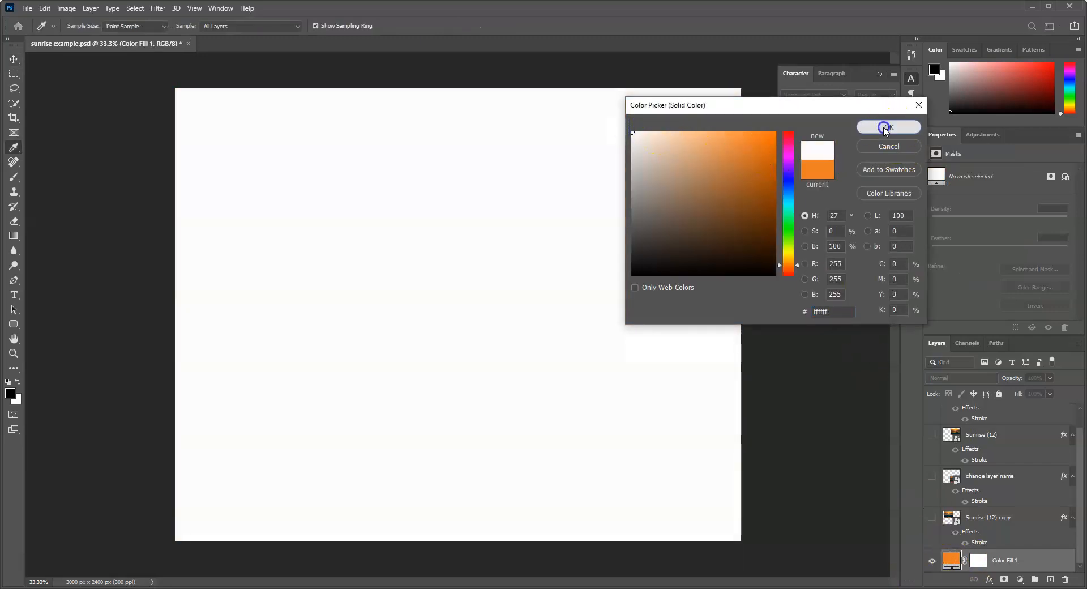
pyautogui.click(888, 127)
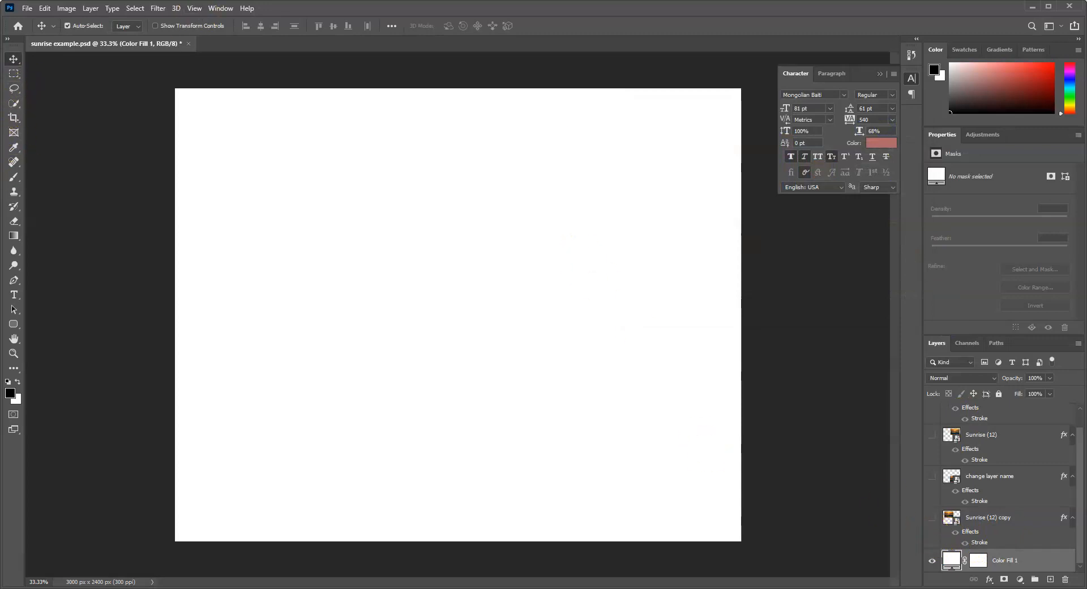
# - Activate the Brush tool and stamp the visible white background onto a new pixel layer
pyautogui.click(13, 177)
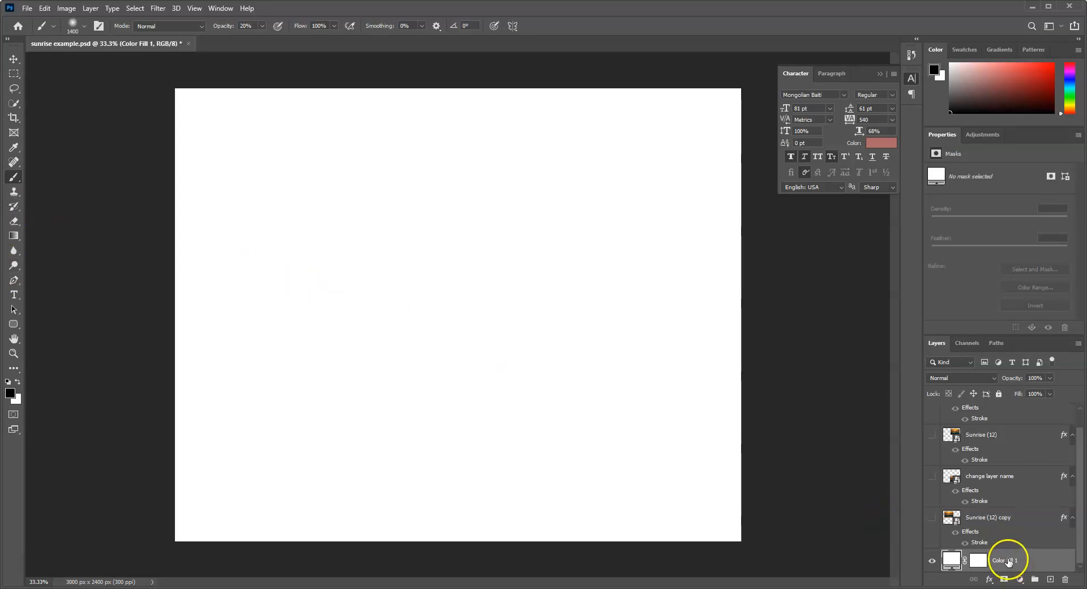
pyautogui.hotkey('ctrl', 'alt', 'shift', 'e')
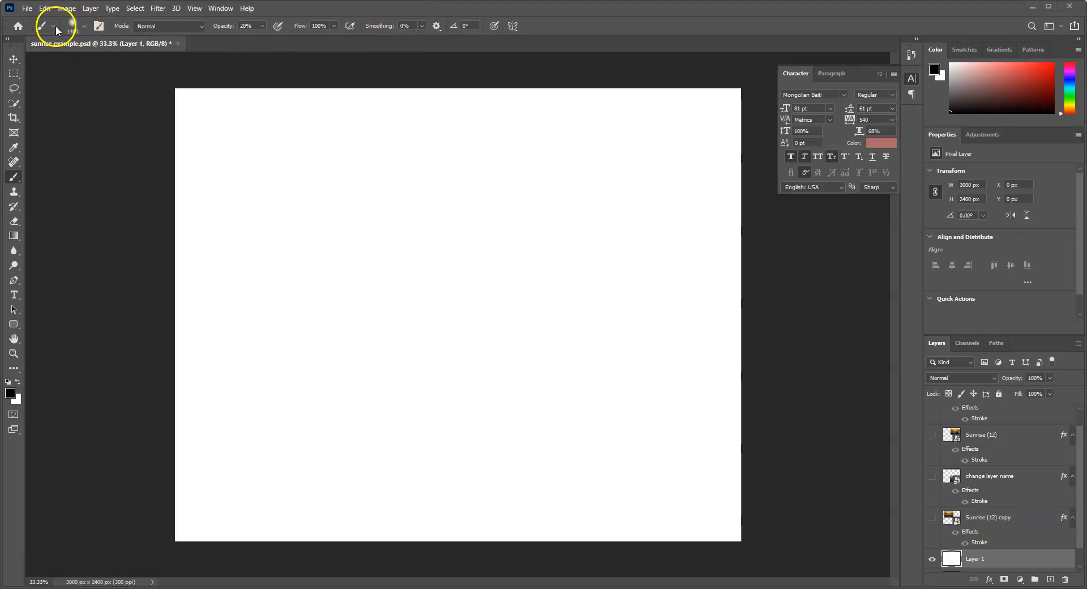
# - Look through the brush preset folders and choose the Soft Round brush from General Brushes
pyautogui.click(85, 27)
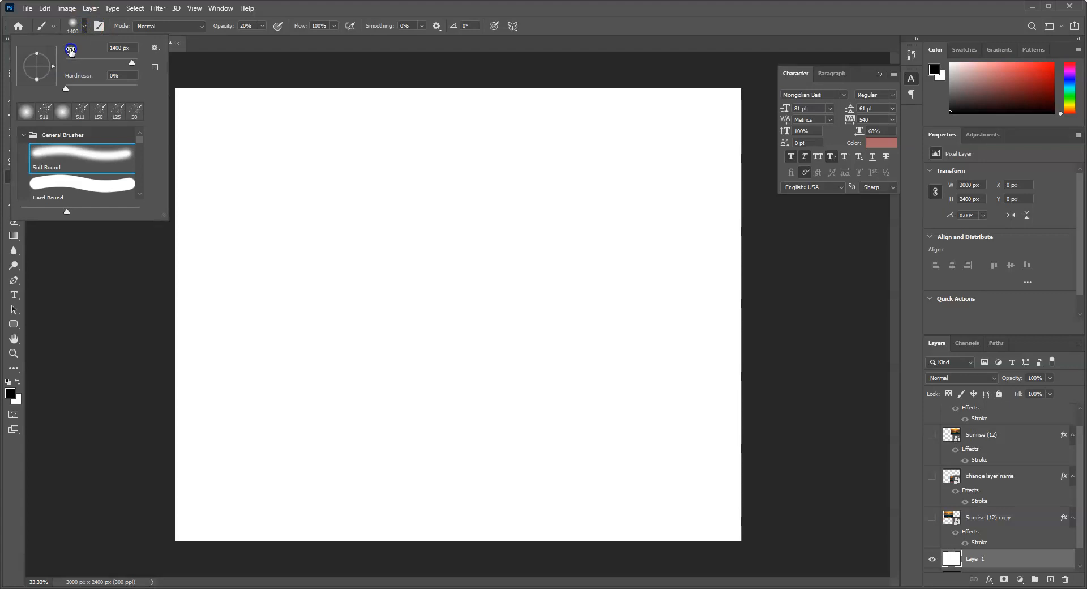
pyautogui.click(24, 136)
pyautogui.scroll(-2, 65, 156)
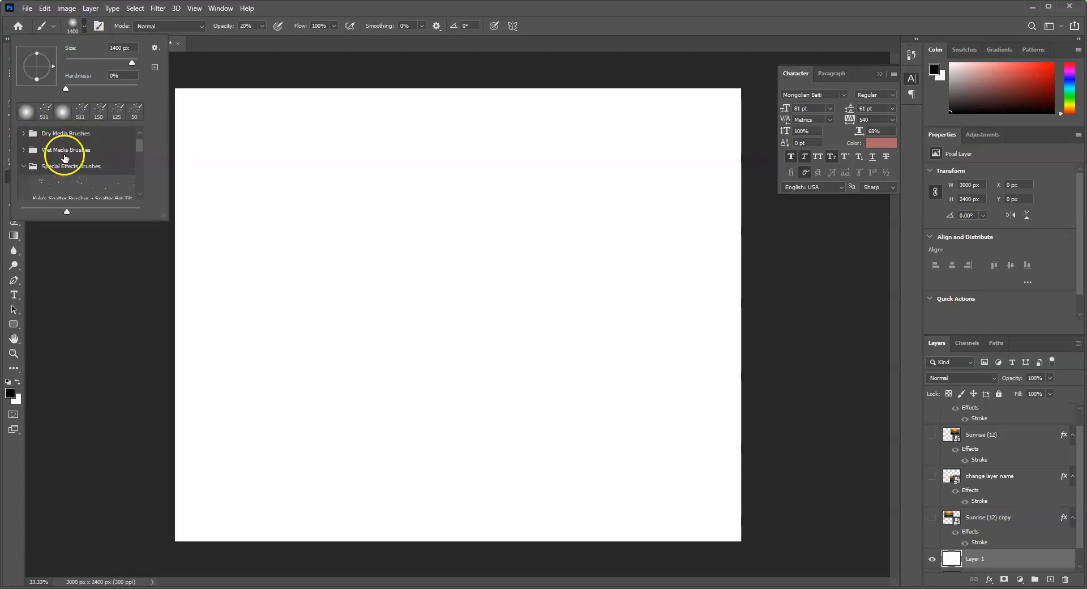
pyautogui.click(24, 164)
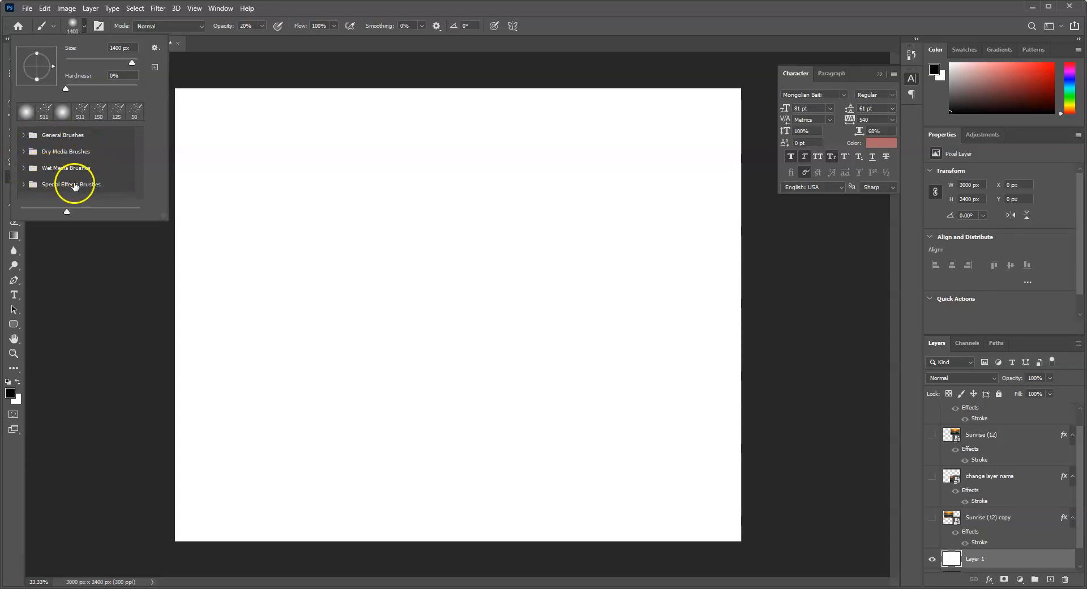
pyautogui.click(22, 134)
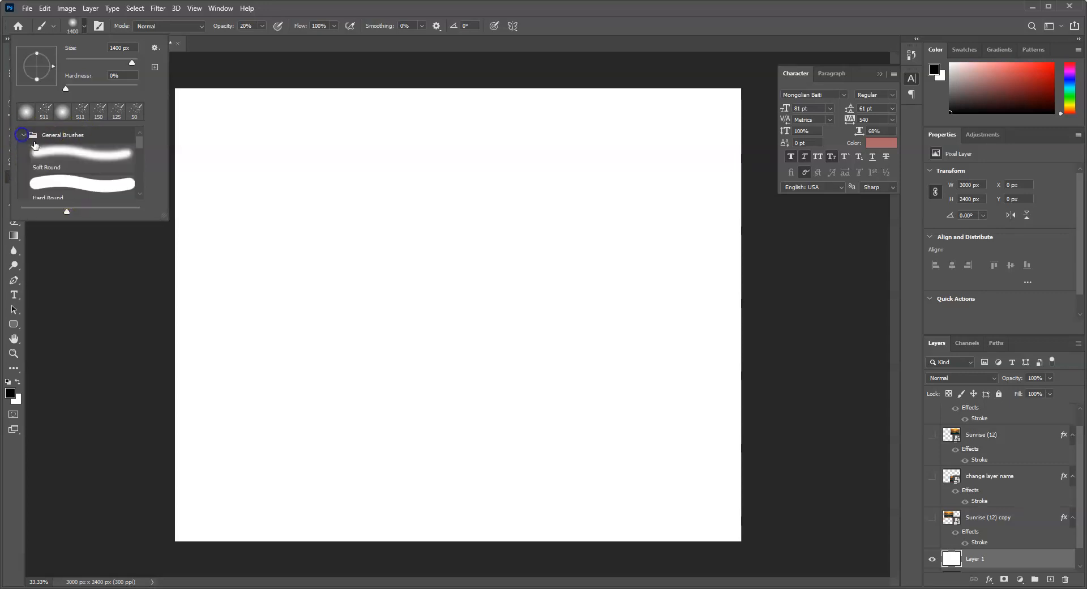
pyautogui.click(77, 154)
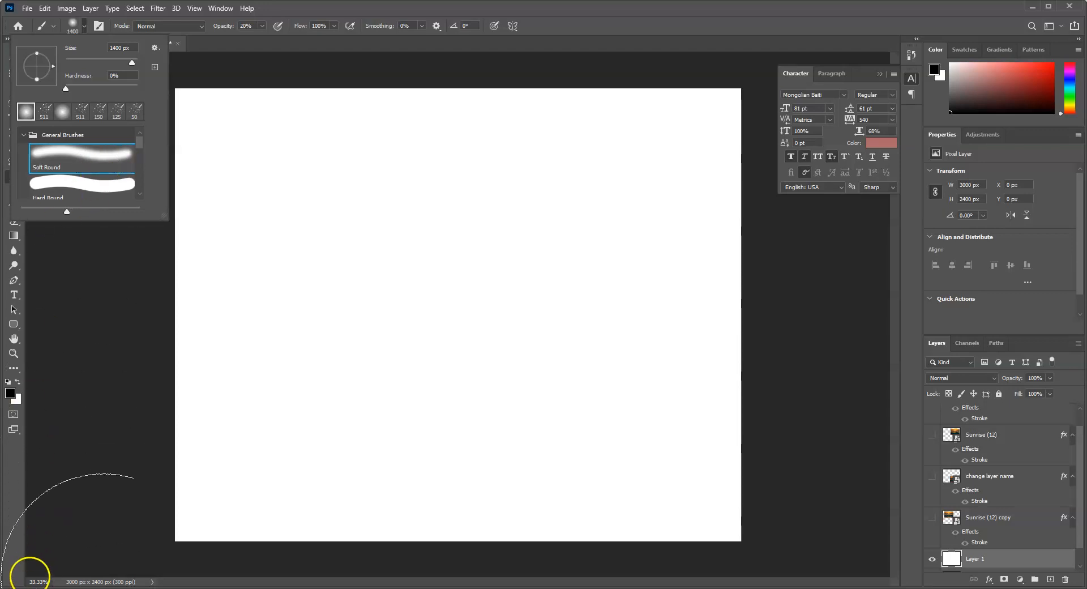
pyautogui.click(26, 566)
pyautogui.moveTo(485, 329)
pyautogui.mouseDown()
pyautogui.moveTo(443, 318)
pyautogui.moveTo(366, 255)
pyautogui.moveTo(226, 255)
pyautogui.moveTo(143, 307)
pyautogui.mouseUp()
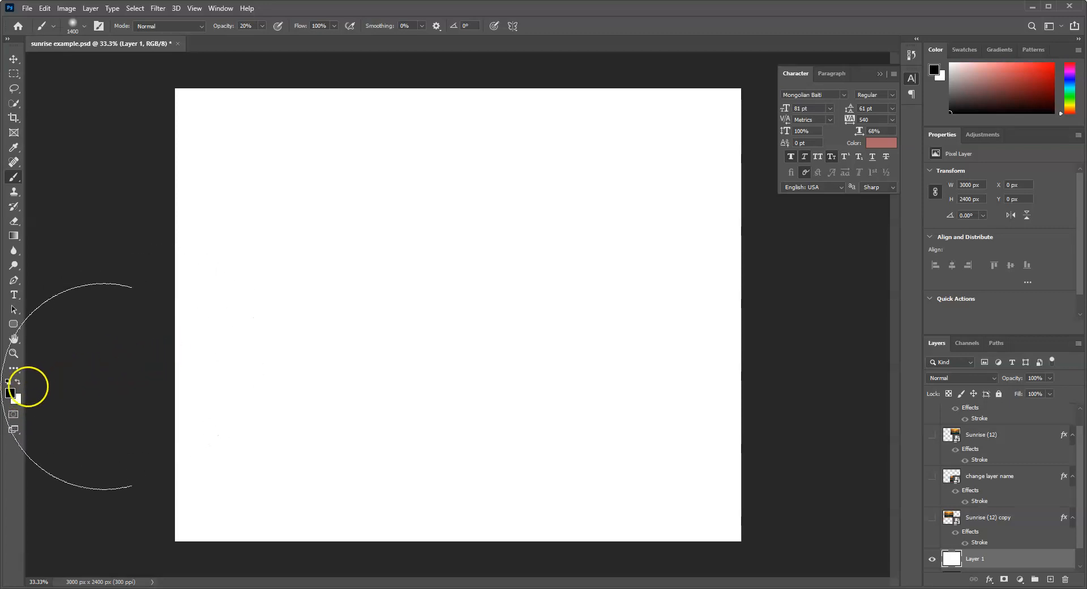
# - Keep black (000000) as the foreground color and paint a broad soft area across the upper canvas at 20% brush opacity
pyautogui.click(9, 395)
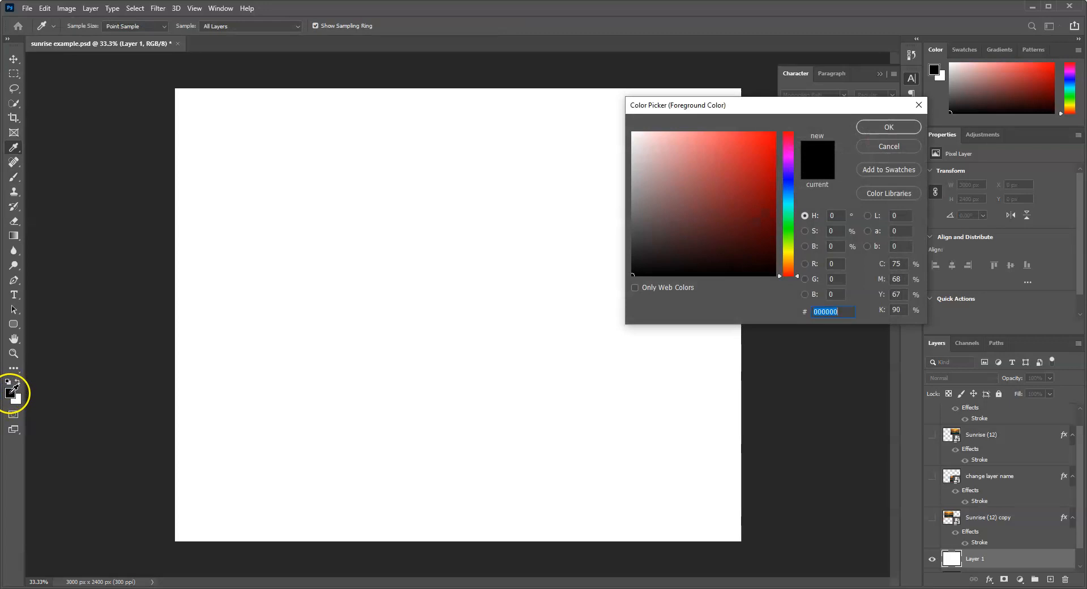
pyautogui.click(887, 126)
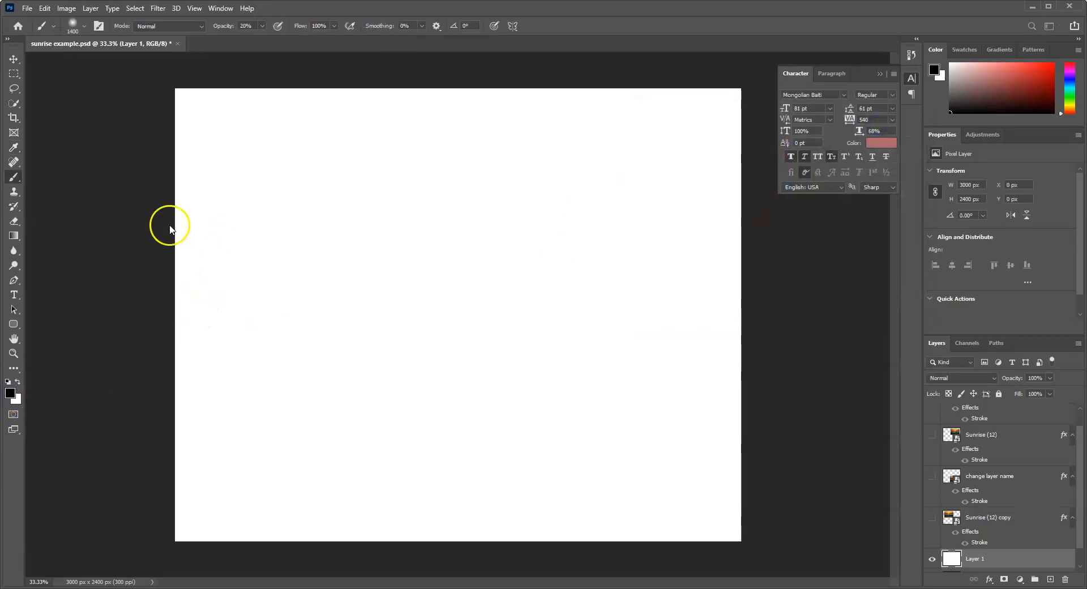
pyautogui.moveTo(327, 288)
pyautogui.mouseDown()
pyautogui.moveTo(656, 230)
pyautogui.moveTo(306, 350)
pyautogui.moveTo(290, 289)
pyautogui.moveTo(647, 209)
pyautogui.moveTo(437, 259)
pyautogui.moveTo(276, 281)
pyautogui.moveTo(363, 263)
pyautogui.moveTo(418, 283)
pyautogui.moveTo(409, 275)
pyautogui.moveTo(497, 283)
pyautogui.moveTo(279, 235)
pyautogui.moveTo(368, 270)
pyautogui.moveTo(597, 276)
pyautogui.moveTo(397, 291)
pyautogui.moveTo(308, 278)
pyautogui.moveTo(487, 268)
pyautogui.moveTo(510, 257)
pyautogui.moveTo(287, 292)
pyautogui.moveTo(331, 290)
pyautogui.mouseUp()
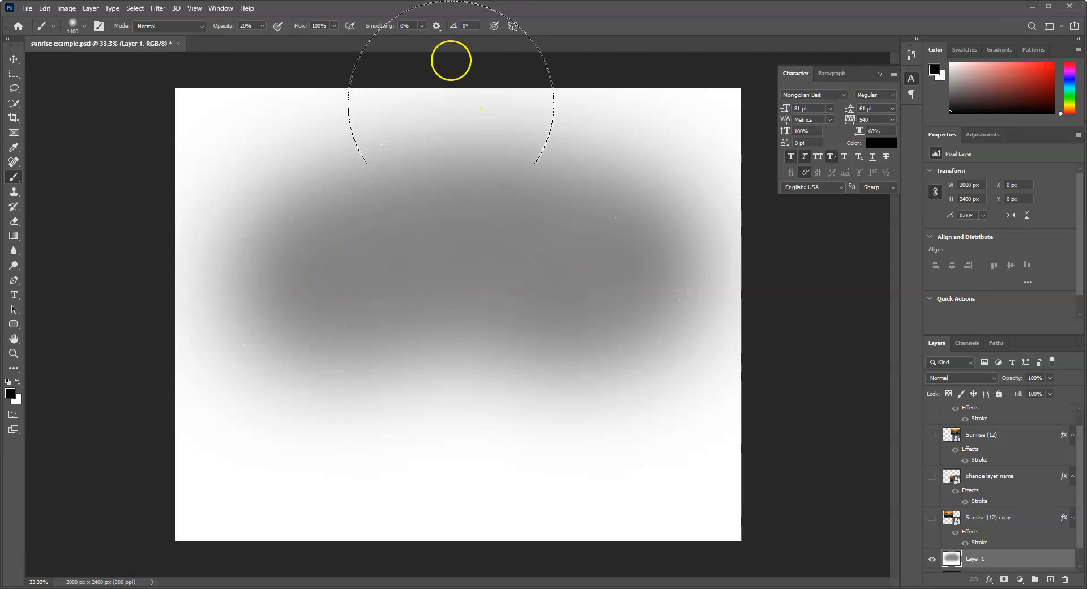
# - Raise the brush opacity to 100% and paint solid black over the gray area
pyautogui.click(261, 26)
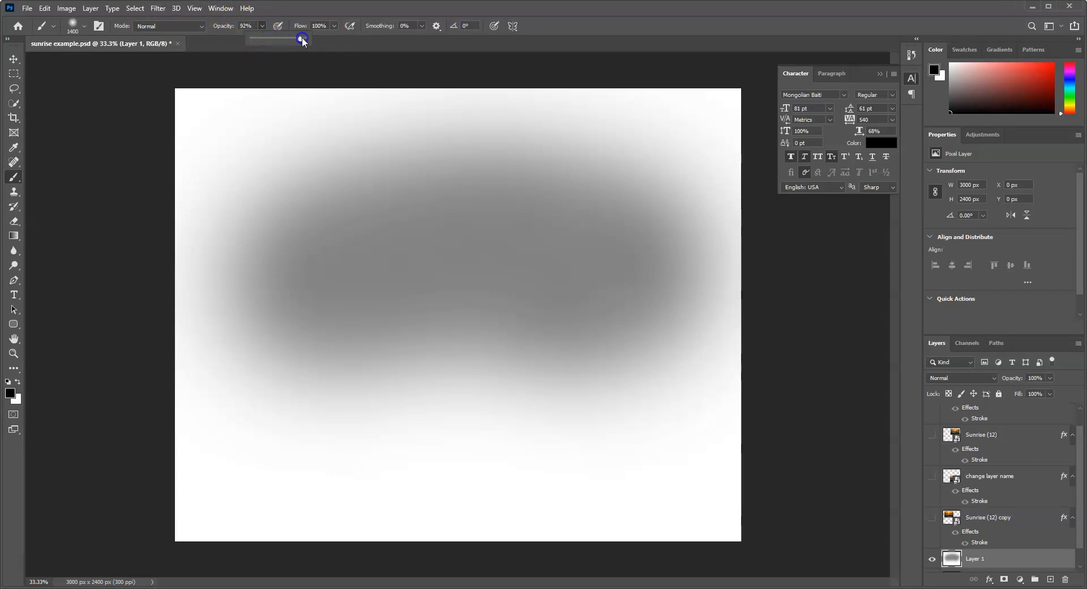
pyautogui.moveTo(296, 281); pyautogui.dragTo(617, 255)
pyautogui.moveTo(540, 288)
pyautogui.mouseDown()
pyautogui.moveTo(363, 316)
pyautogui.moveTo(233, 287)
pyautogui.moveTo(286, 227)
pyautogui.moveTo(330, 211)
pyautogui.mouseUp()
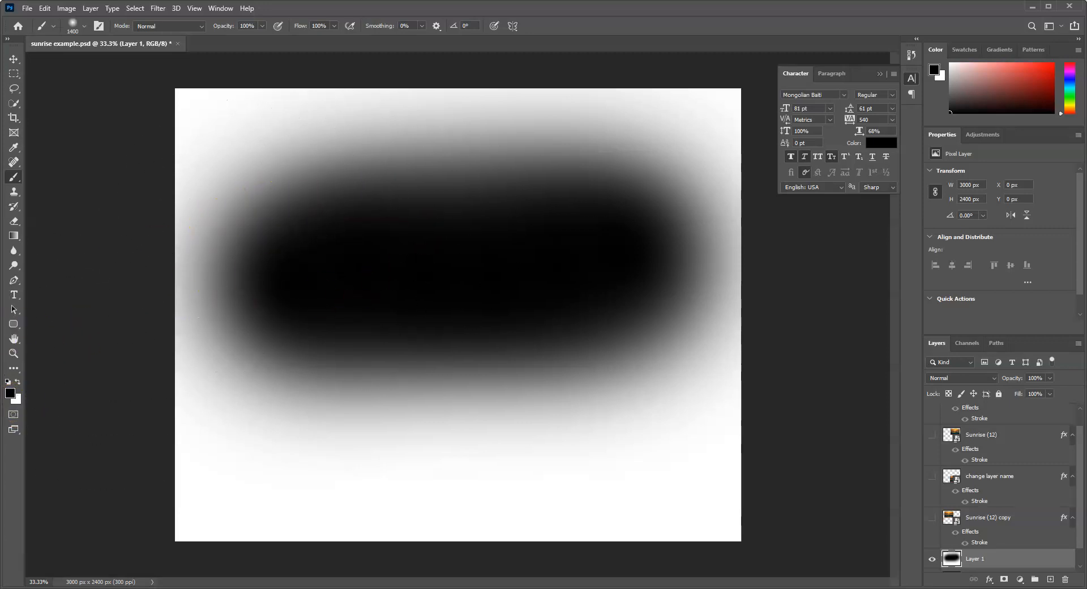
# - Set the background color to bright red
pyautogui.click(19, 401)
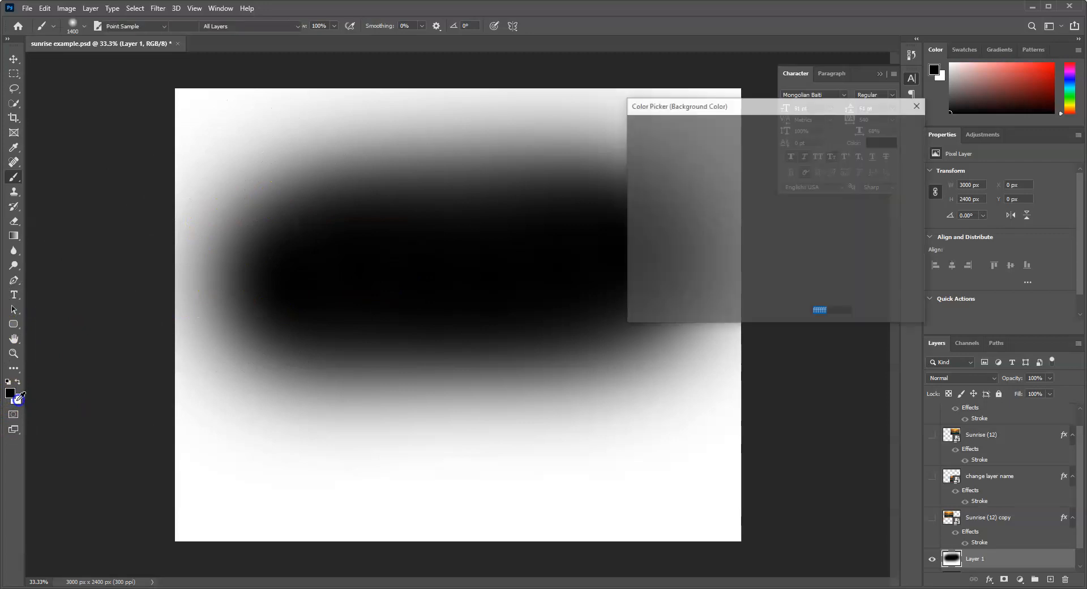
pyautogui.click(774, 133)
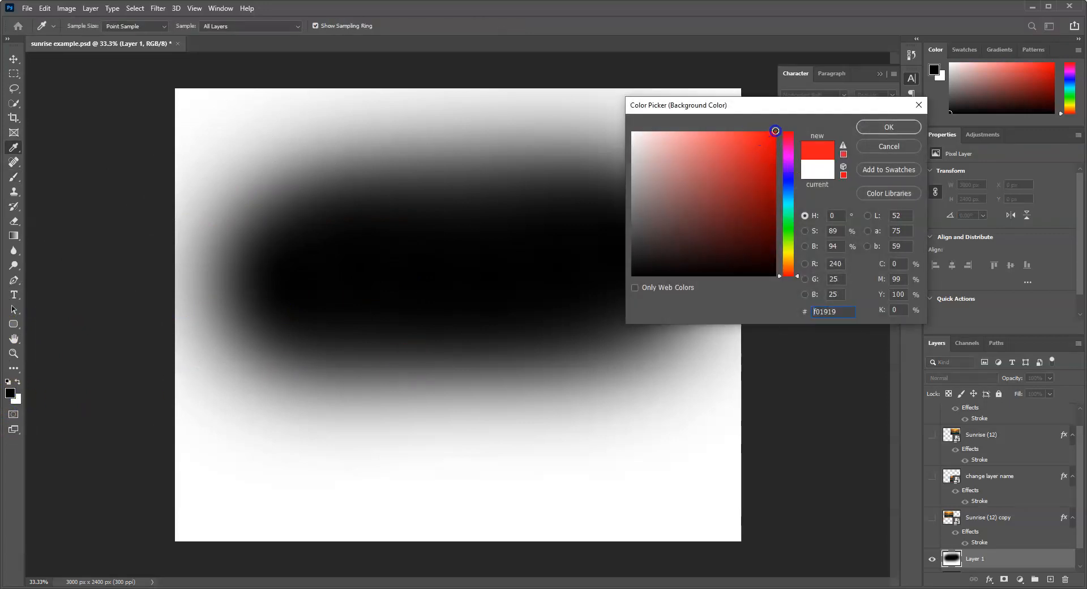
pyautogui.click(887, 127)
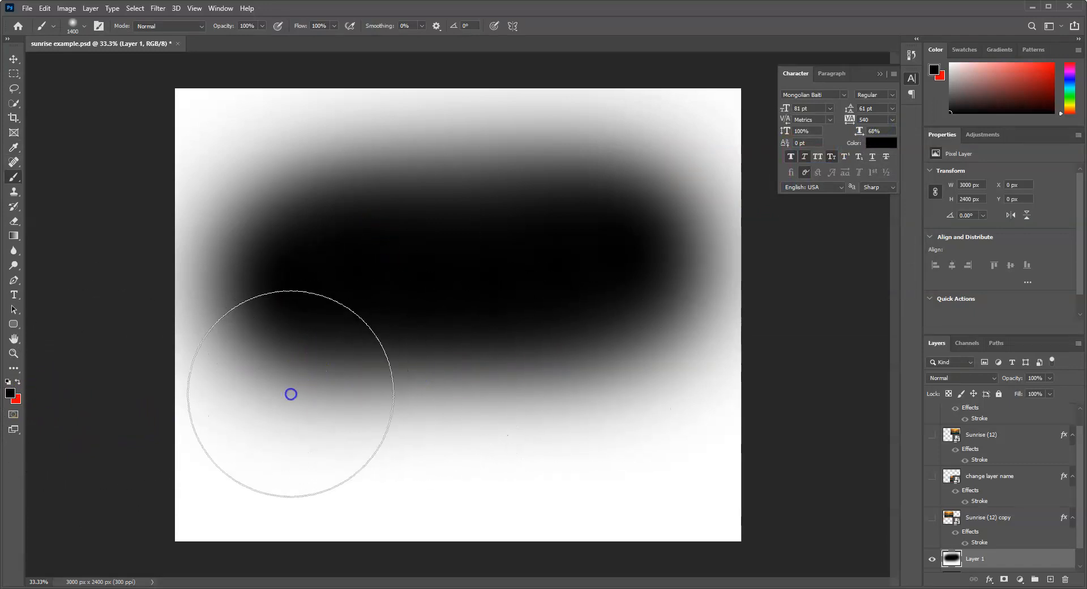
# - Extend the black painted area down over the lower-left part of the canvas
pyautogui.moveTo(411, 355); pyautogui.dragTo(374, 319)
pyautogui.click(16, 399)
pyautogui.moveTo(406, 356); pyautogui.dragTo(419, 359)
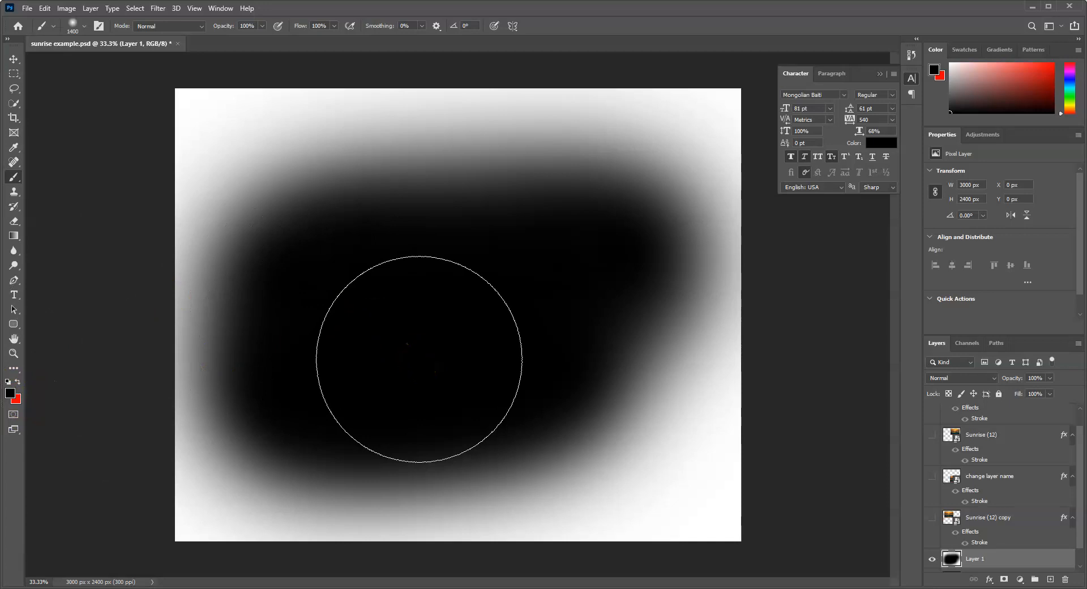
# - Swap the foreground and background colors and paint a large soft red area over the middle of the black
pyautogui.press('x')
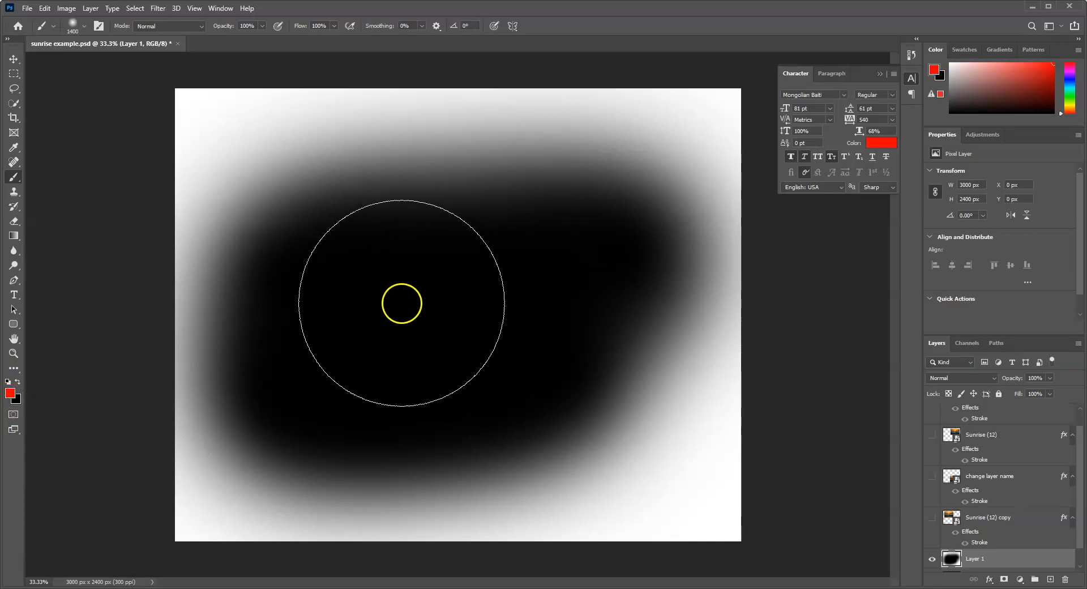
pyautogui.moveTo(619, 279); pyautogui.dragTo(514, 309)
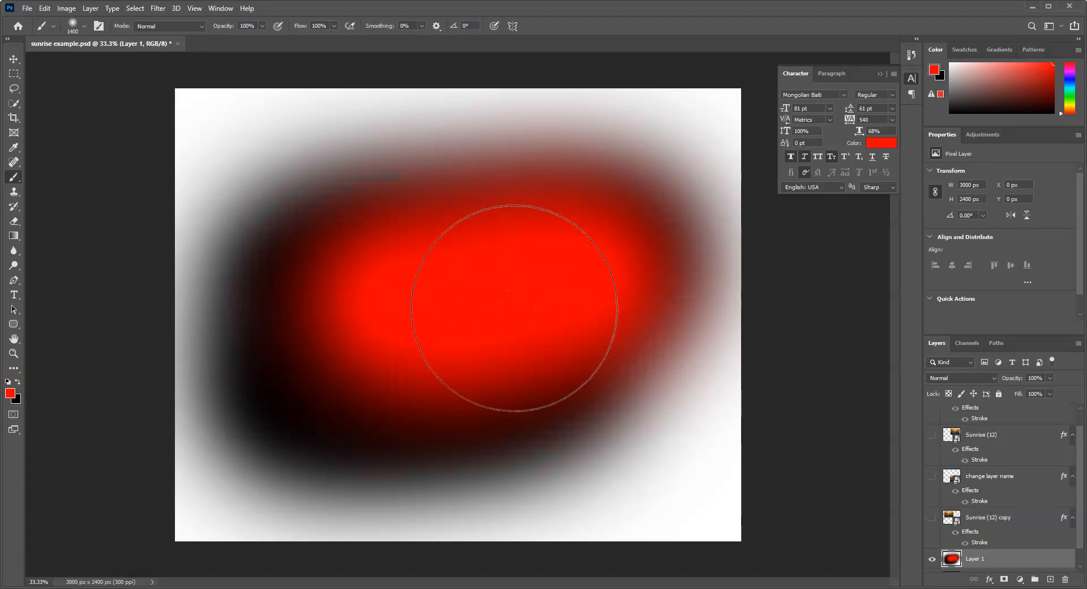
pyautogui.moveTo(514, 307)
pyautogui.mouseDown()
pyautogui.moveTo(352, 247)
pyautogui.moveTo(377, 253)
pyautogui.moveTo(279, 193)
pyautogui.moveTo(311, 218)
pyautogui.moveTo(301, 208)
pyautogui.moveTo(613, 263)
pyautogui.mouseUp()
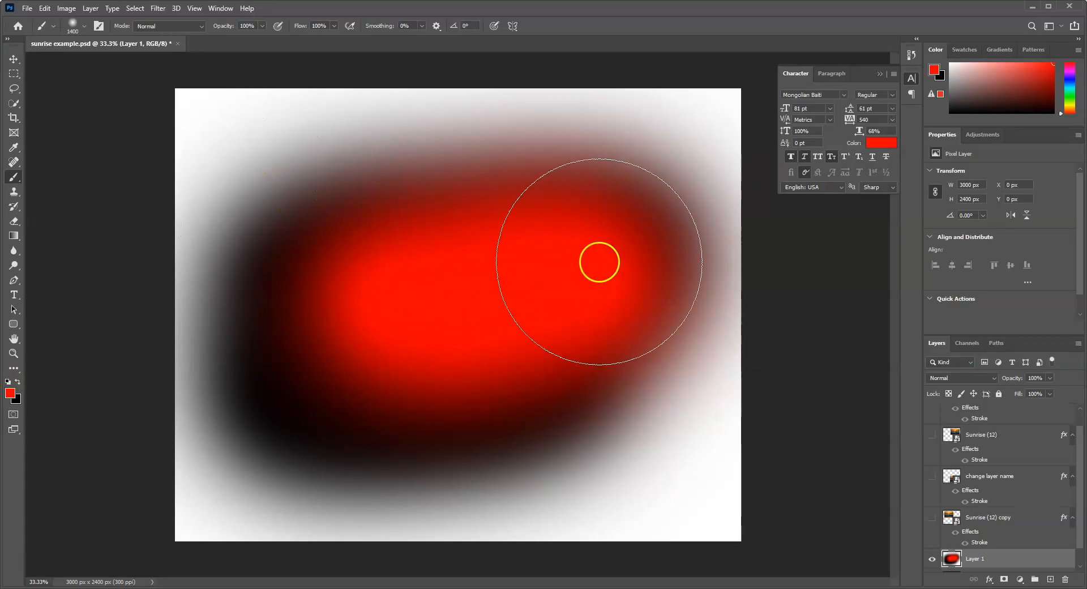
# - Reduce the brush size to 53 px
pyautogui.click(85, 28)
pyautogui.moveTo(133, 62); pyautogui.dragTo(84, 62)
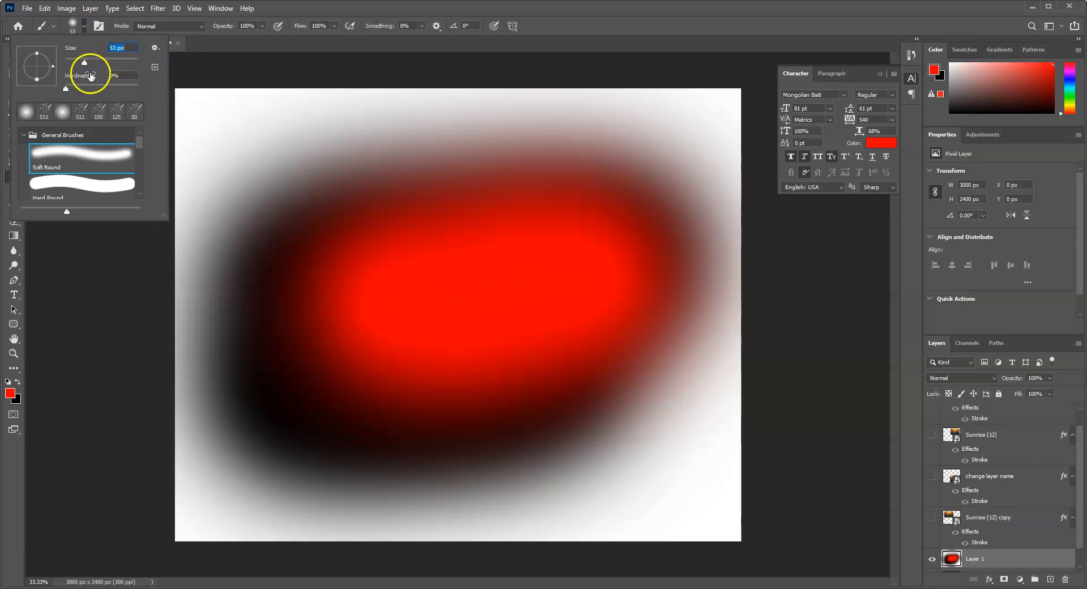
pyautogui.click(334, 12)
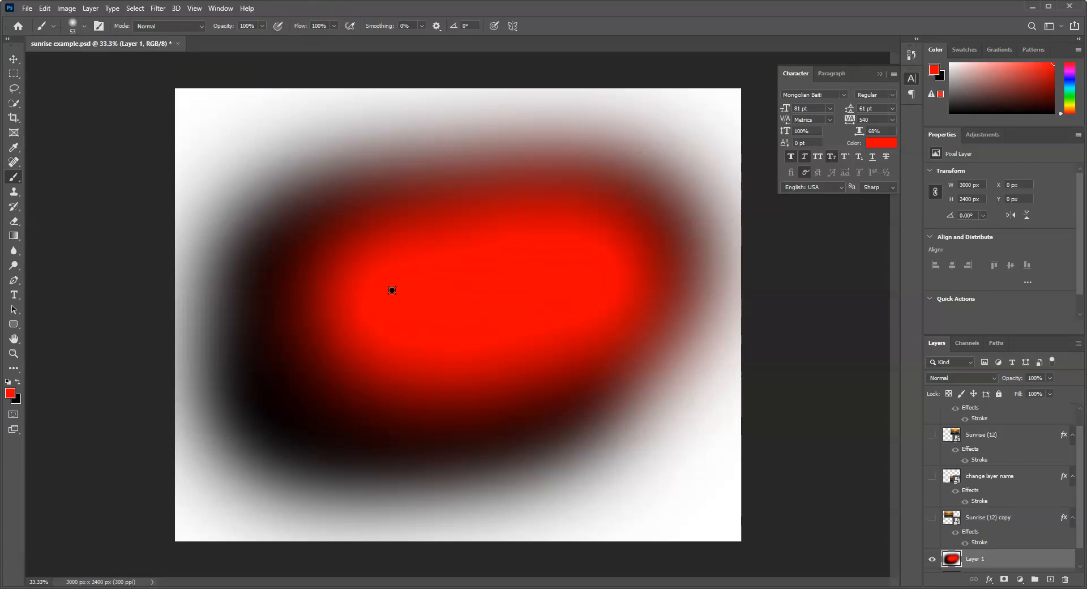
# - Adjust the brush size to 90 px
pyautogui.click(401, 279)
pyautogui.press('[')
pyautogui.press('[')
pyautogui.press('[')
pyautogui.press('[')
pyautogui.press('[')
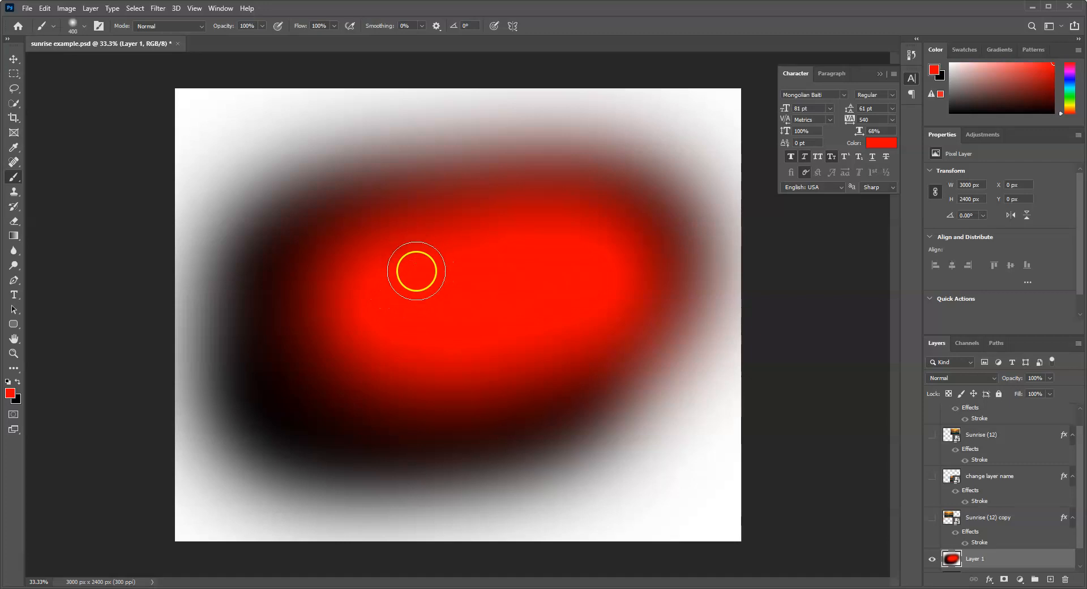
pyautogui.press('[')
pyautogui.press('[')
pyautogui.press('[')
pyautogui.press('[')
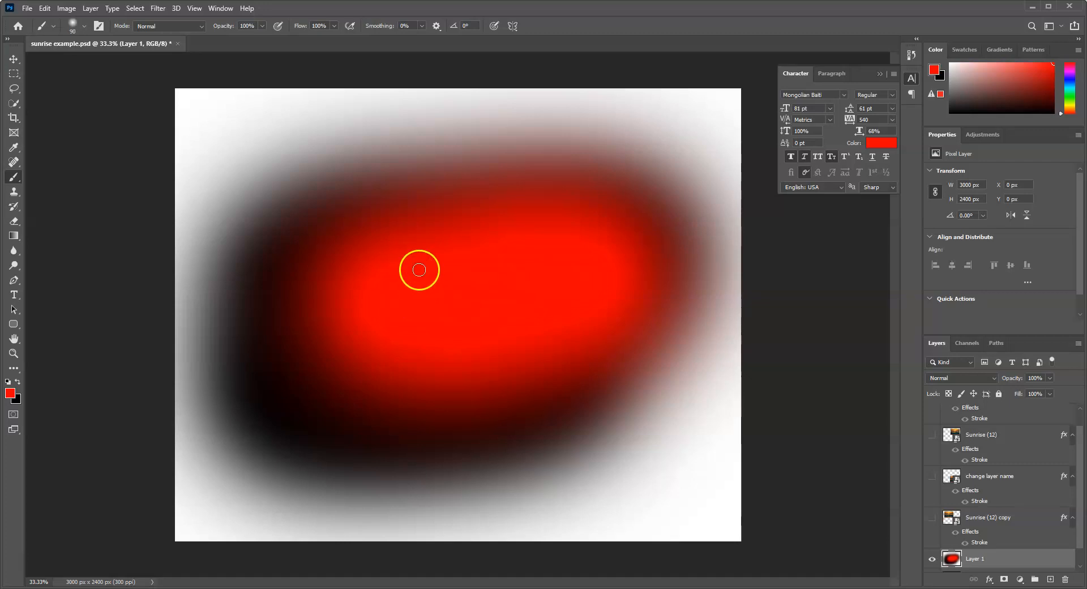
# - Paint thin red strokes across the upper half of the canvas, and scribble over them in black after swapping the colors
pyautogui.moveTo(620, 141); pyautogui.dragTo(246, 168)
pyautogui.moveTo(327, 219)
pyautogui.mouseDown()
pyautogui.moveTo(580, 182)
pyautogui.moveTo(348, 218)
pyautogui.moveTo(316, 260)
pyautogui.moveTo(367, 285)
pyautogui.mouseUp()
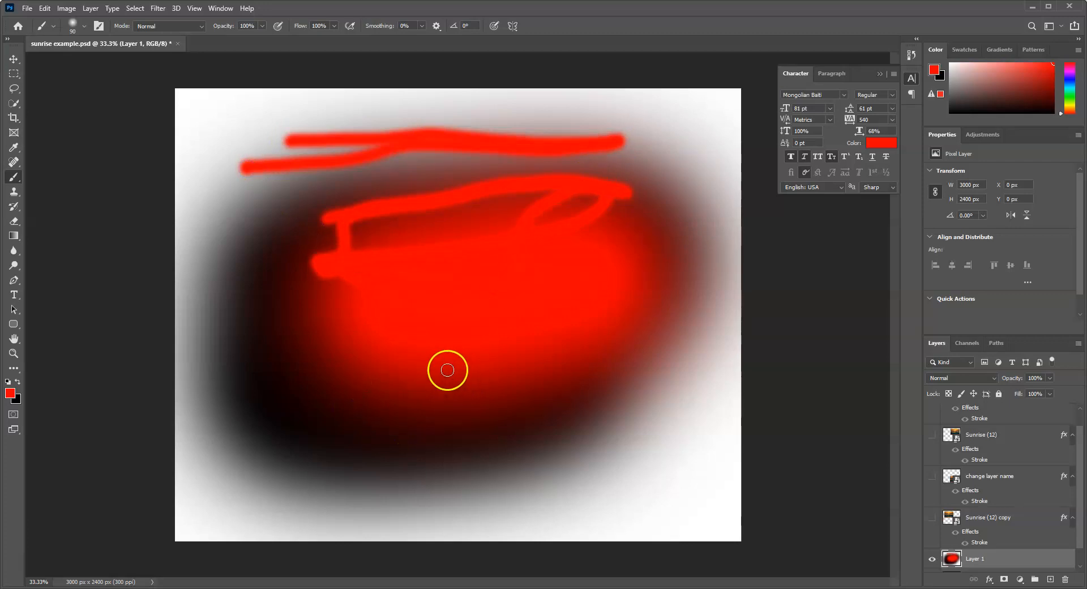
pyautogui.press('x')
pyautogui.moveTo(365, 275)
pyautogui.mouseDown()
pyautogui.moveTo(432, 272)
pyautogui.moveTo(294, 214)
pyautogui.moveTo(260, 163)
pyautogui.moveTo(546, 313)
pyautogui.moveTo(535, 364)
pyautogui.mouseUp()
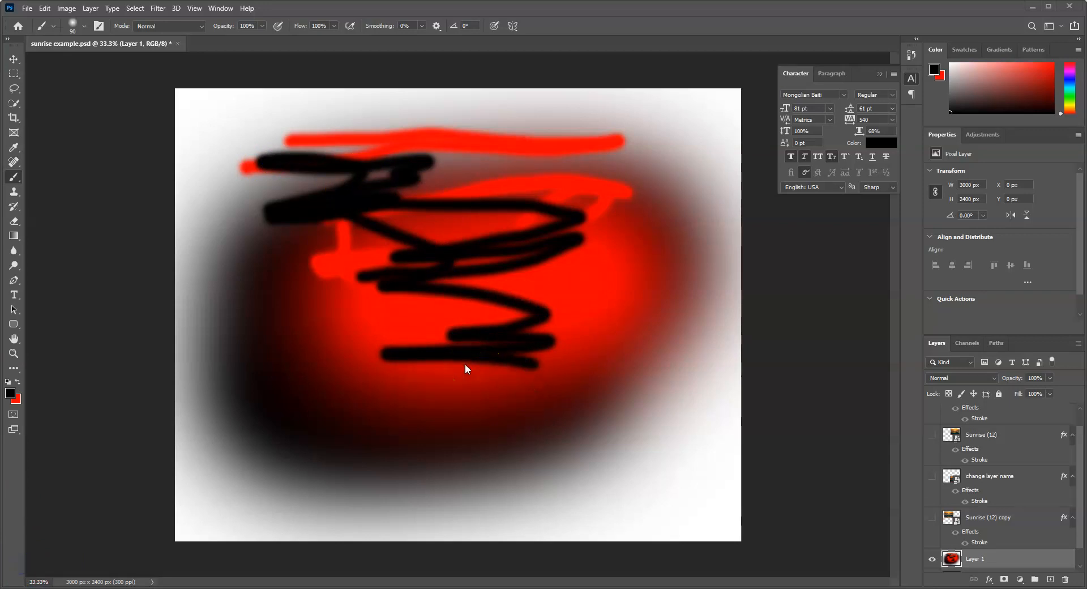
# - Set the brush size to 102 px and paint a short vertical black stroke near the canvas's upper-left corner
pyautogui.click(82, 26)
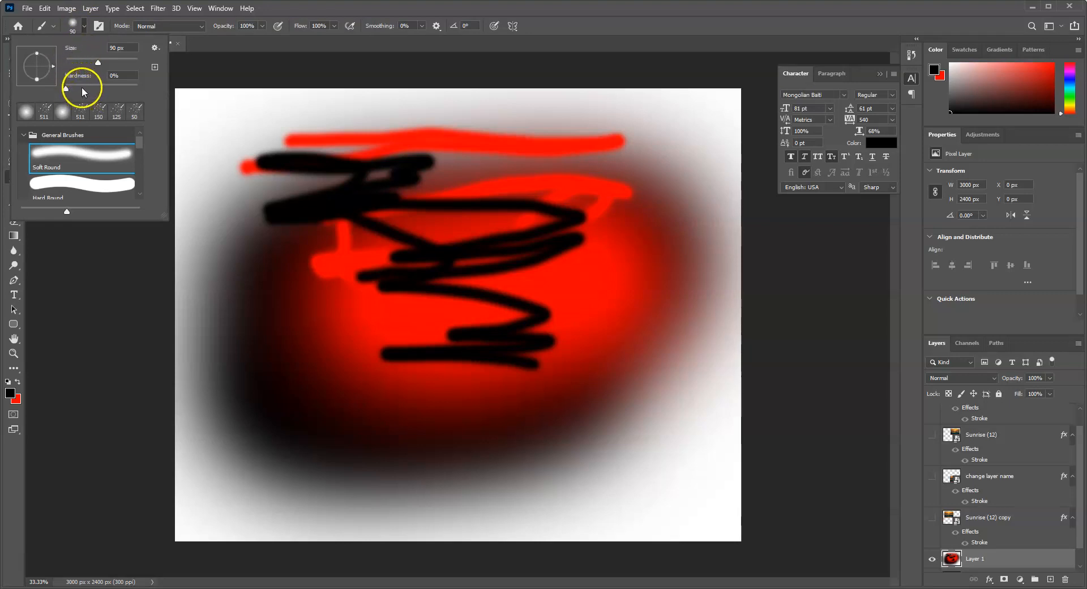
pyautogui.moveTo(99, 64); pyautogui.dragTo(119, 62)
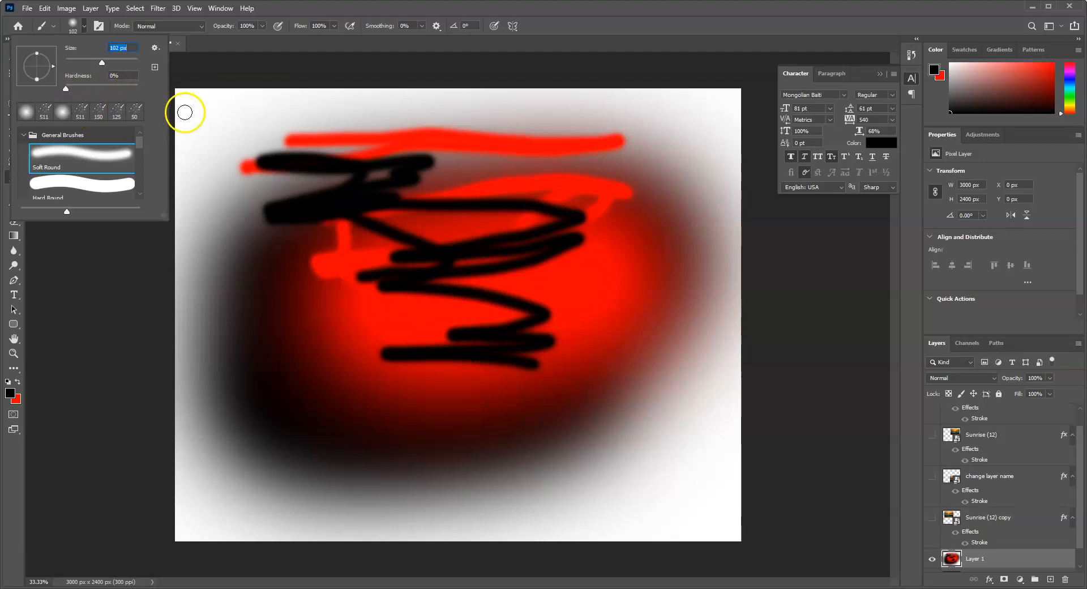
pyautogui.moveTo(197, 110)
pyautogui.mouseDown()
pyautogui.moveTo(221, 173)
pyautogui.moveTo(213, 202)
pyautogui.mouseUp()
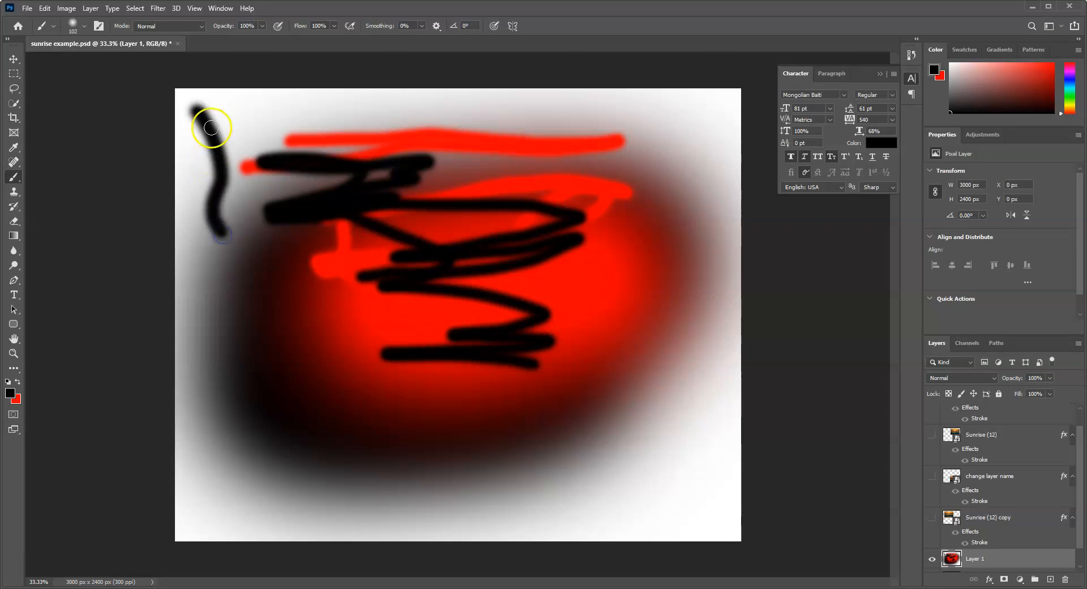
# - Swap the foreground color to red, set the brush hardness to 100%, and paint a short horizontal stroke near the canvas's upper edge
pyautogui.click(84, 26)
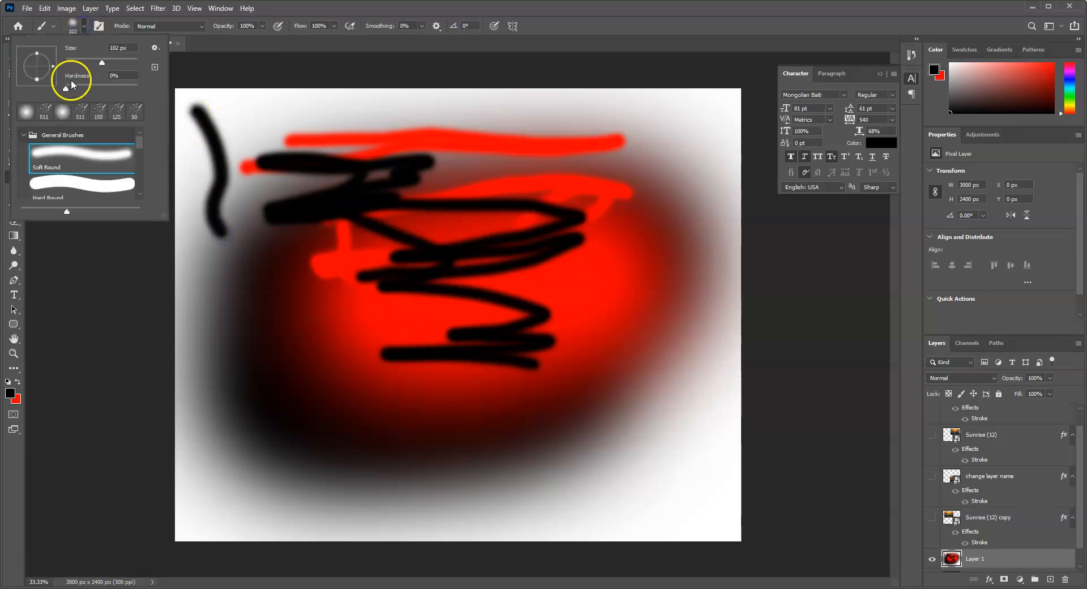
pyautogui.click(293, 7)
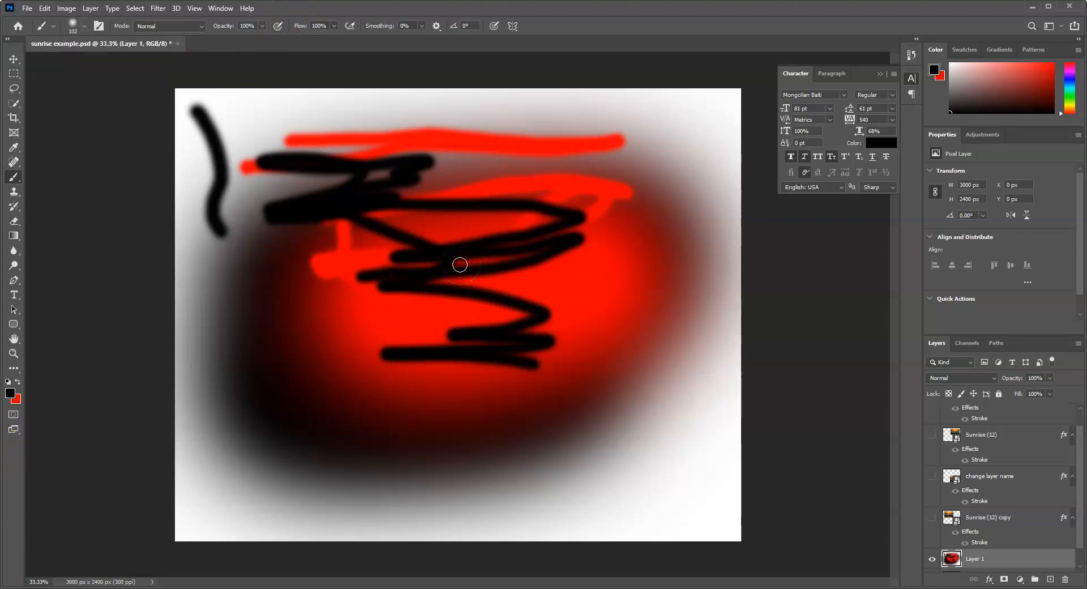
pyautogui.press('x')
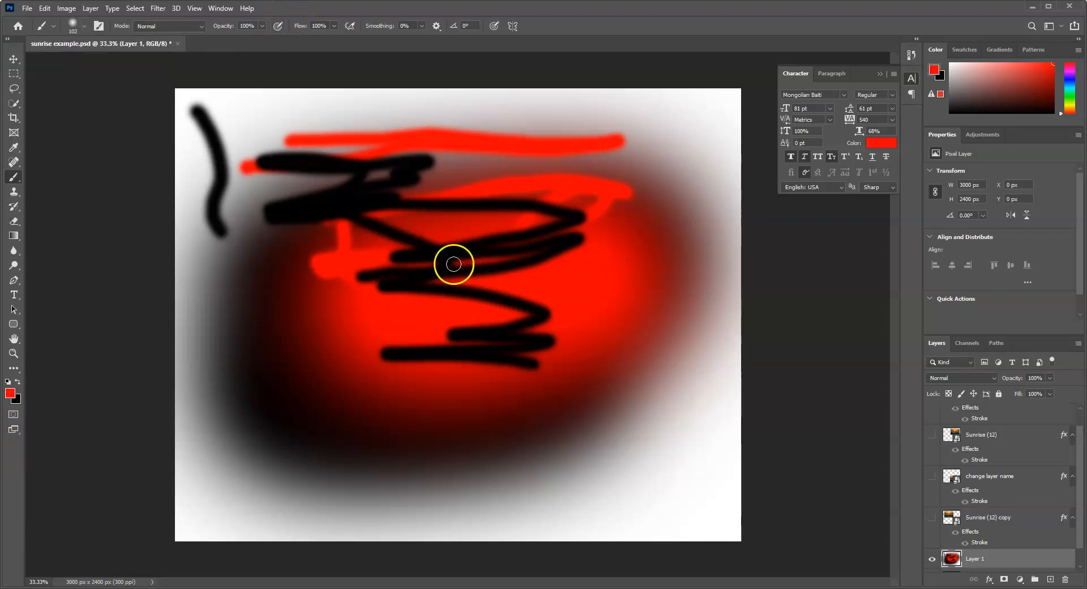
pyautogui.click(84, 26)
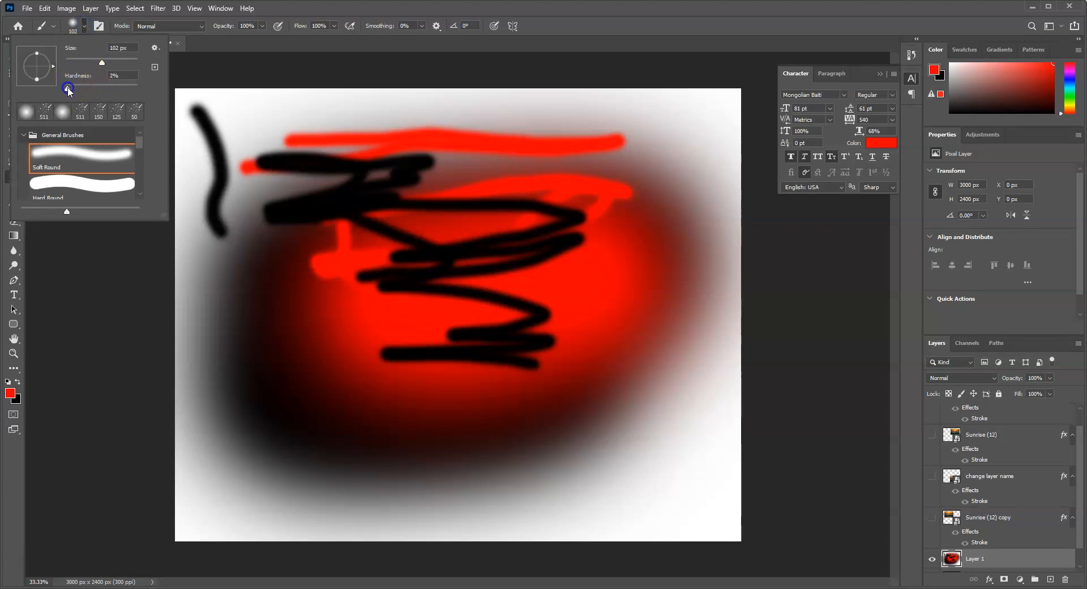
pyautogui.moveTo(480, 105); pyautogui.dragTo(617, 113)
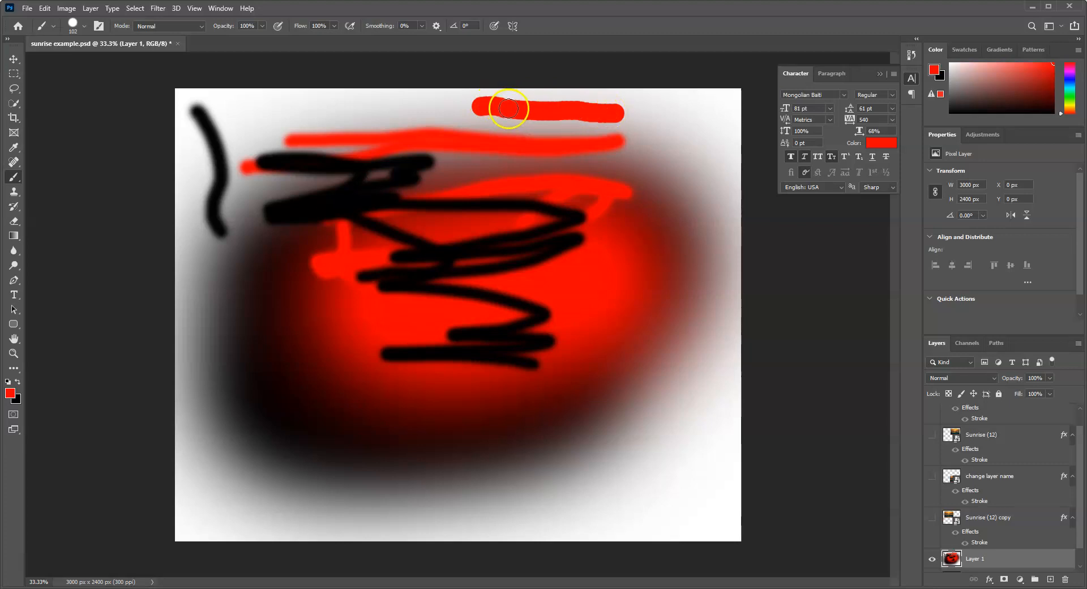
# - Paint a short red stroke near the canvas's upper-right corner at 48% hardness, and a longer vertical one below it with a softer brush
pyautogui.click(84, 26)
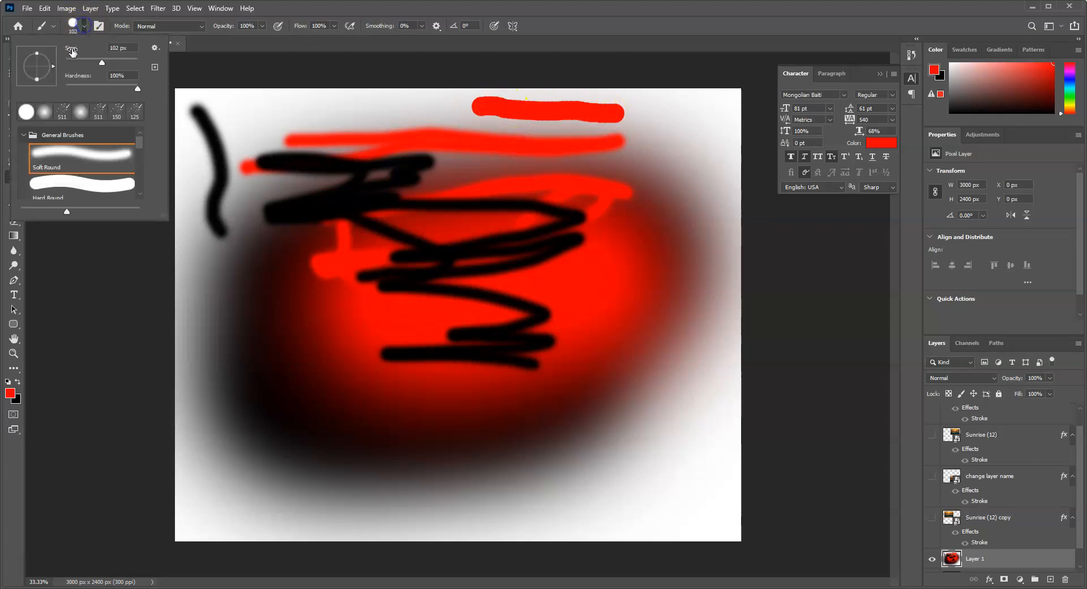
pyautogui.moveTo(98, 84); pyautogui.dragTo(100, 87)
pyautogui.click(699, 136)
pyautogui.moveTo(698, 132); pyautogui.dragTo(717, 221)
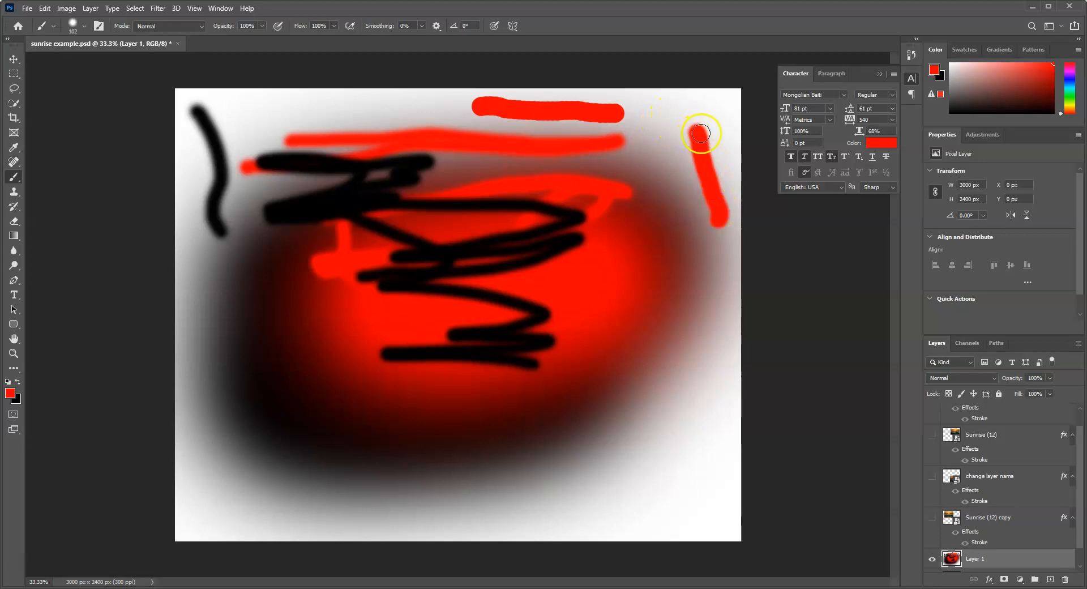
pyautogui.click(84, 25)
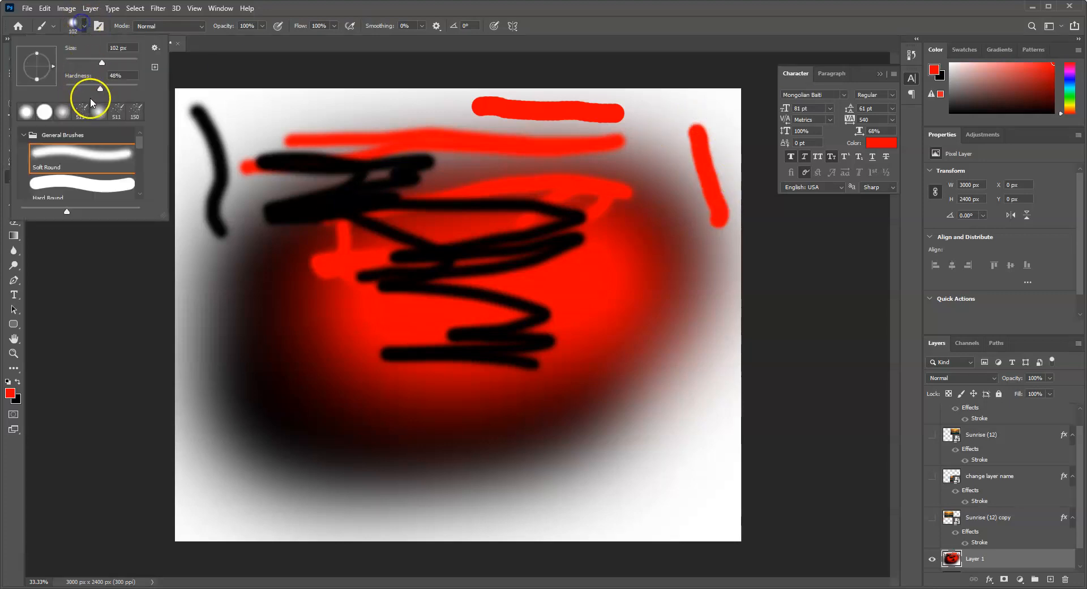
pyautogui.moveTo(696, 286); pyautogui.dragTo(686, 453)
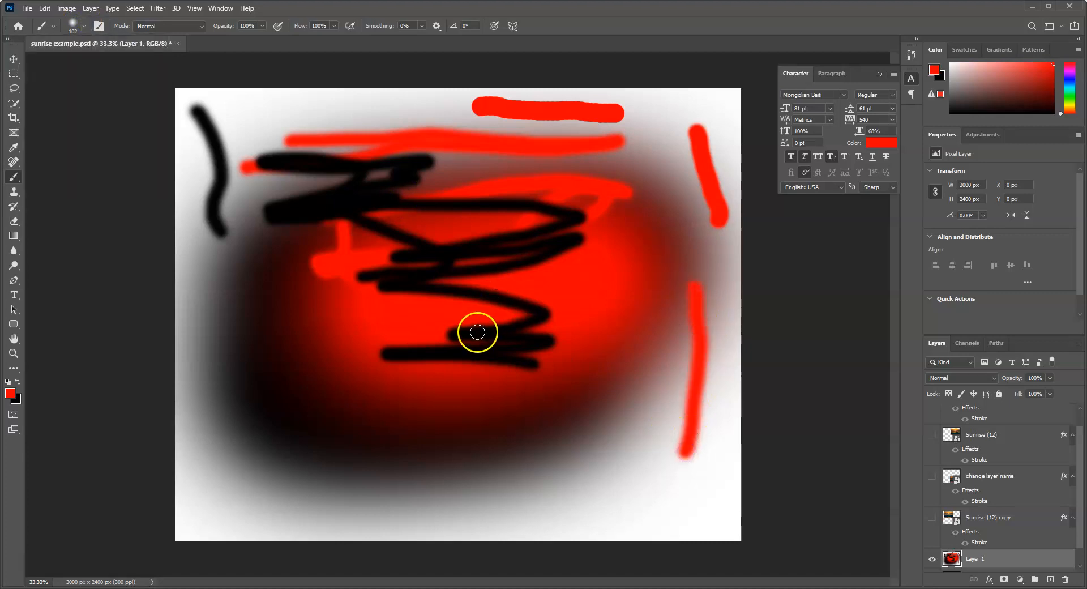
# - Set the brush hardness to 53% and paint a vertical red stroke between the soft red stroke and the canvas's right edge
pyautogui.hotkey('ctrl', '+')
pyautogui.hotkey('ctrl', '+')
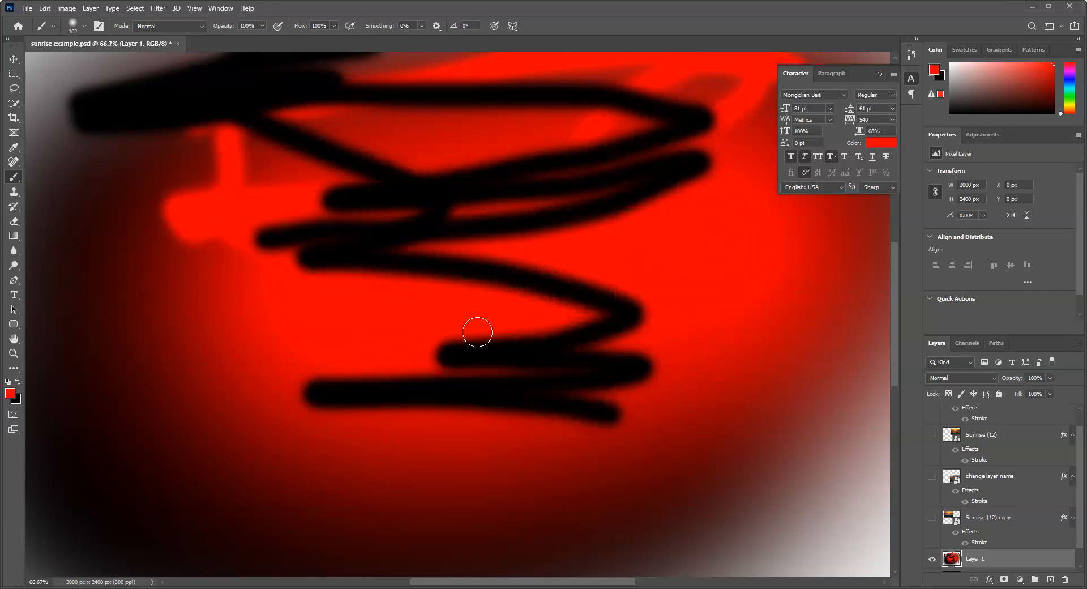
pyautogui.moveTo(704, 391); pyautogui.dragTo(493, 305)
pyautogui.moveTo(620, 379); pyautogui.dragTo(538, 366)
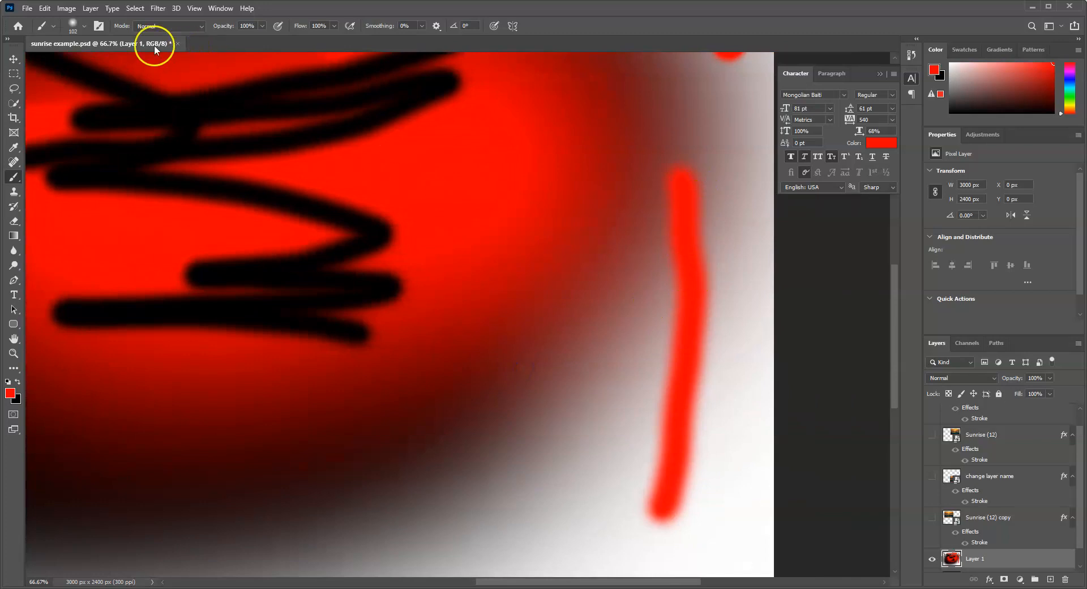
pyautogui.click(86, 26)
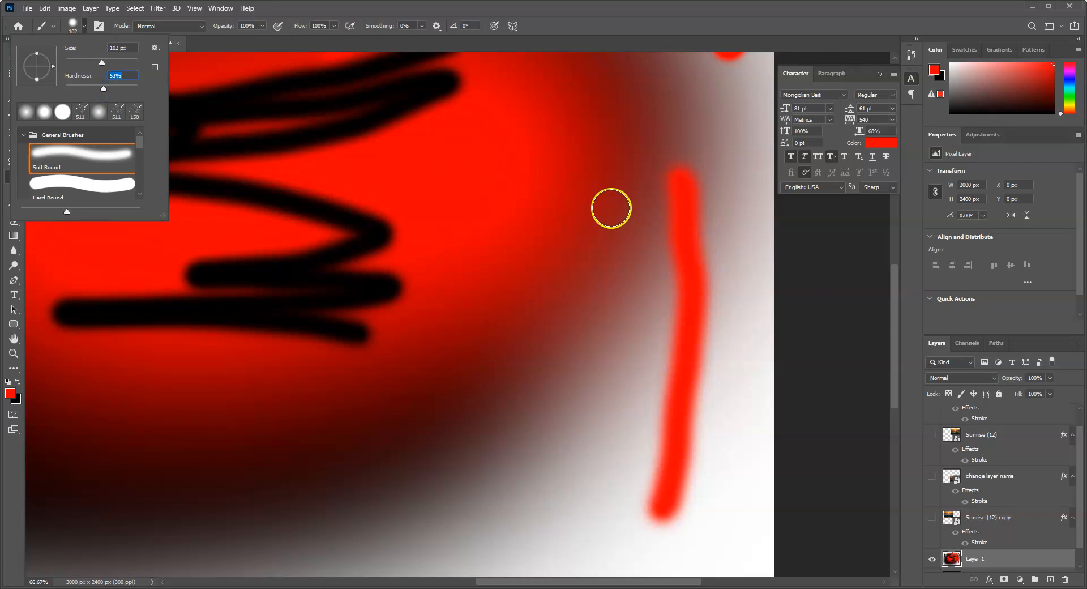
pyautogui.moveTo(740, 184)
pyautogui.mouseDown()
pyautogui.moveTo(748, 261)
pyautogui.moveTo(733, 403)
pyautogui.mouseUp()
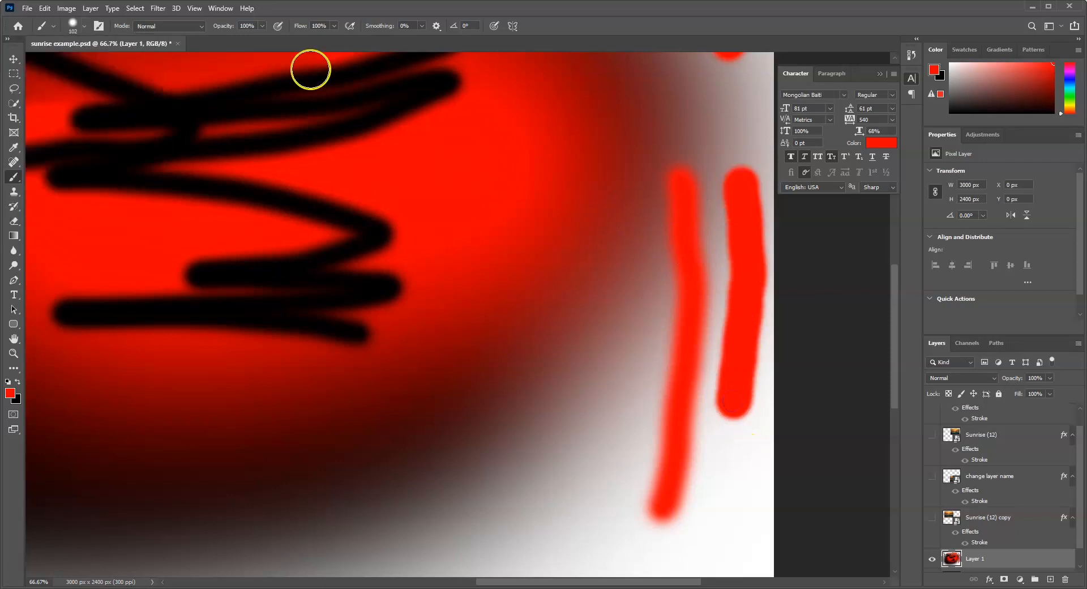
# - Raise the brush hardness to 100% and paint a vertical red stroke to the left of the soft red one
pyautogui.click(85, 26)
pyautogui.moveTo(104, 89); pyautogui.dragTo(182, 90)
pyautogui.moveTo(609, 343); pyautogui.dragTo(594, 524)
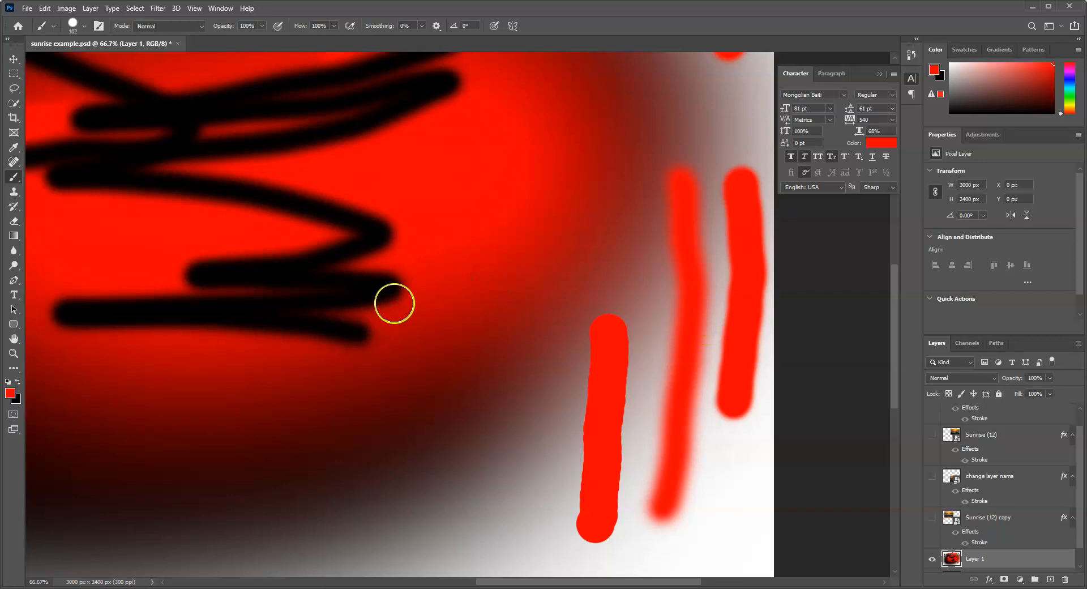
# - Swap to black and paint a vertical hard-edged stroke over the red area, plus a shorter one beside it with reduced hardness
pyautogui.press('x')
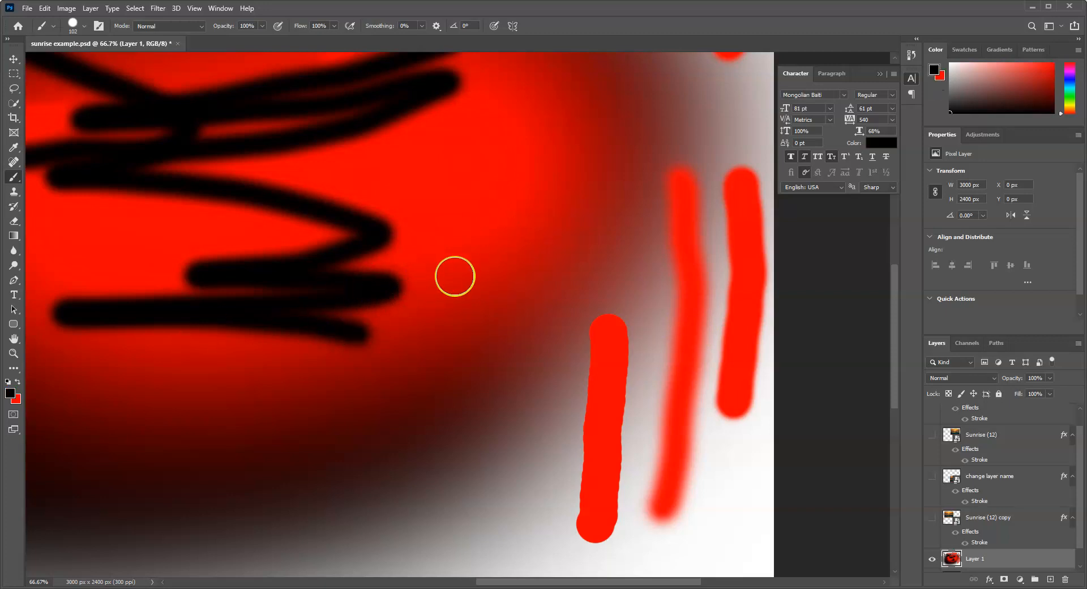
pyautogui.moveTo(483, 201); pyautogui.dragTo(491, 434)
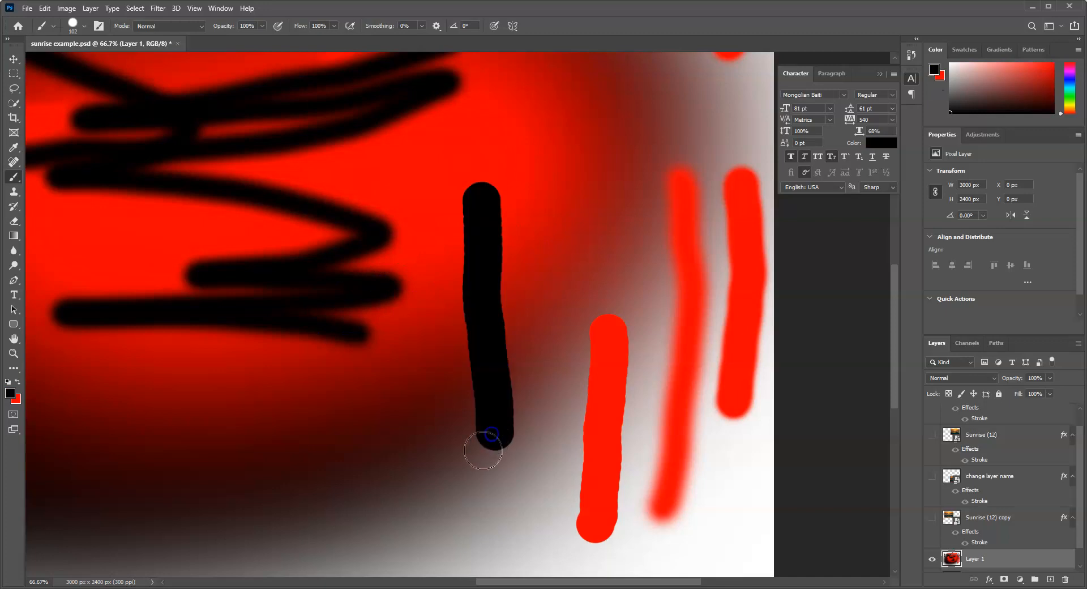
pyautogui.click(85, 27)
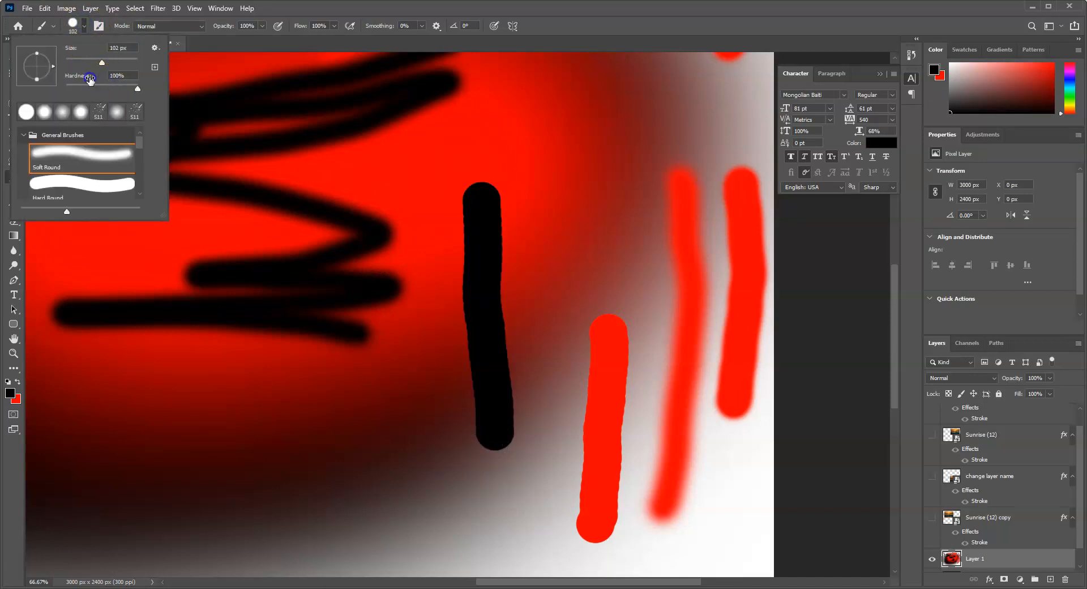
pyautogui.moveTo(533, 139); pyautogui.dragTo(542, 294)
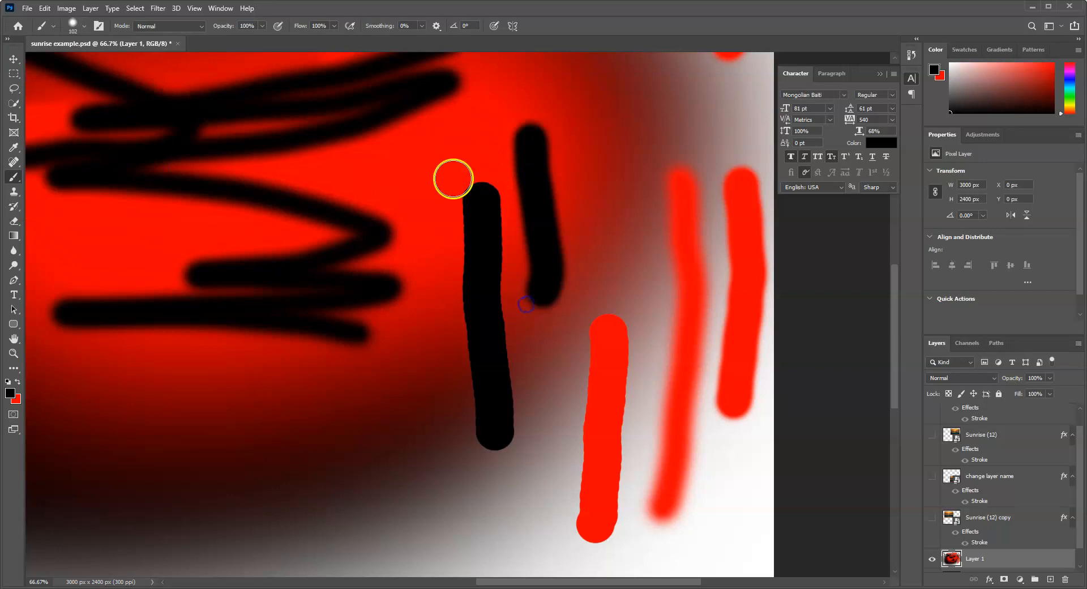
# - Lower the brush hardness further and paint two short soft black strokes, one below and one above the vertical black strokes
pyautogui.click(84, 26)
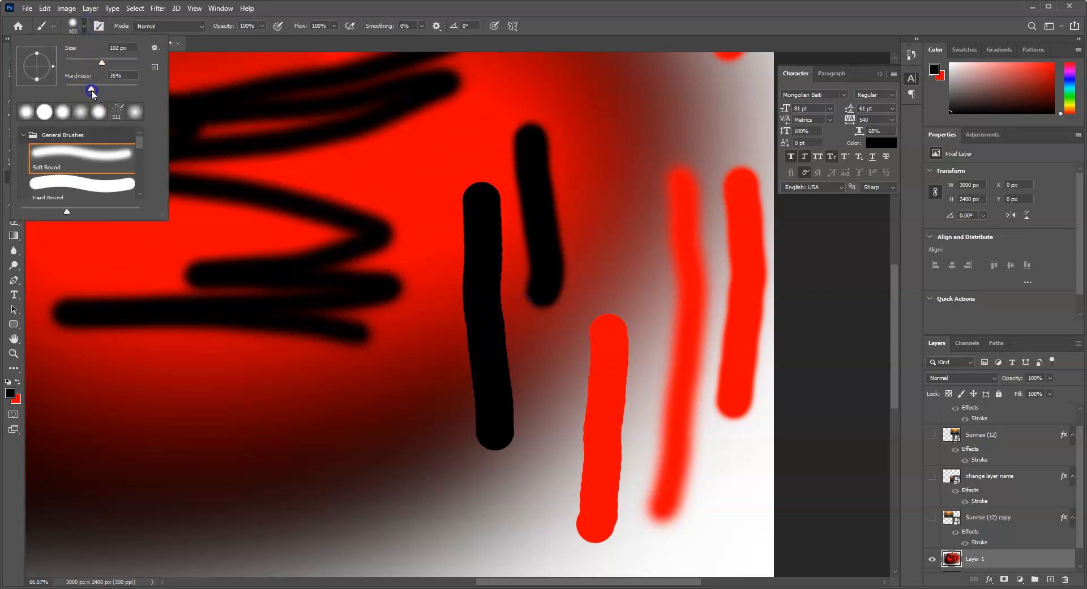
pyautogui.moveTo(368, 495); pyautogui.dragTo(507, 465)
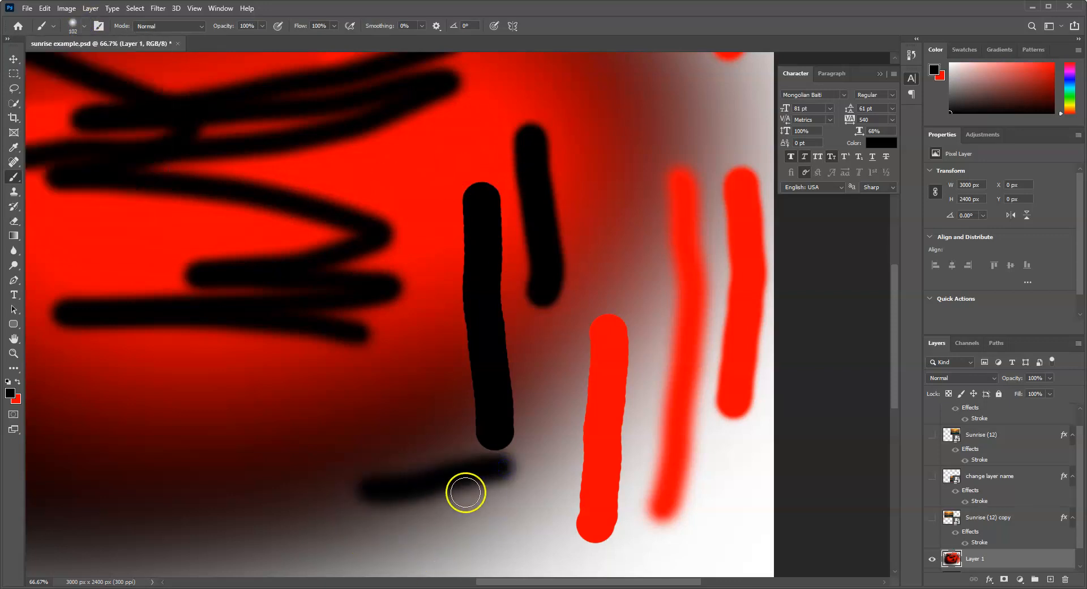
pyautogui.moveTo(604, 117); pyautogui.dragTo(651, 123)
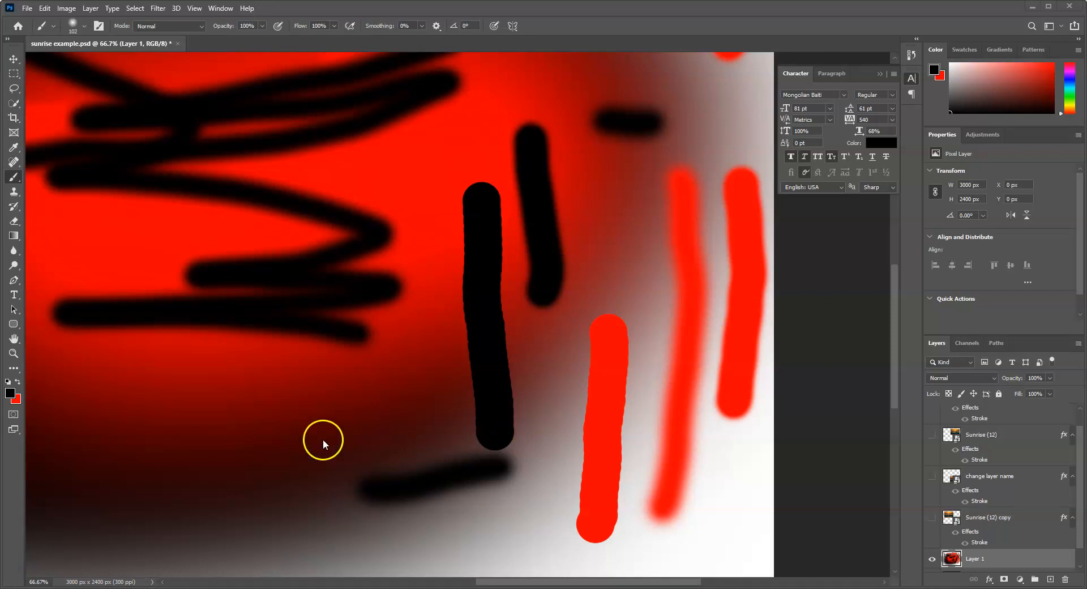
# - Look through the blending modes available for the brush with the whole canvas in view
pyautogui.click(26, 568)
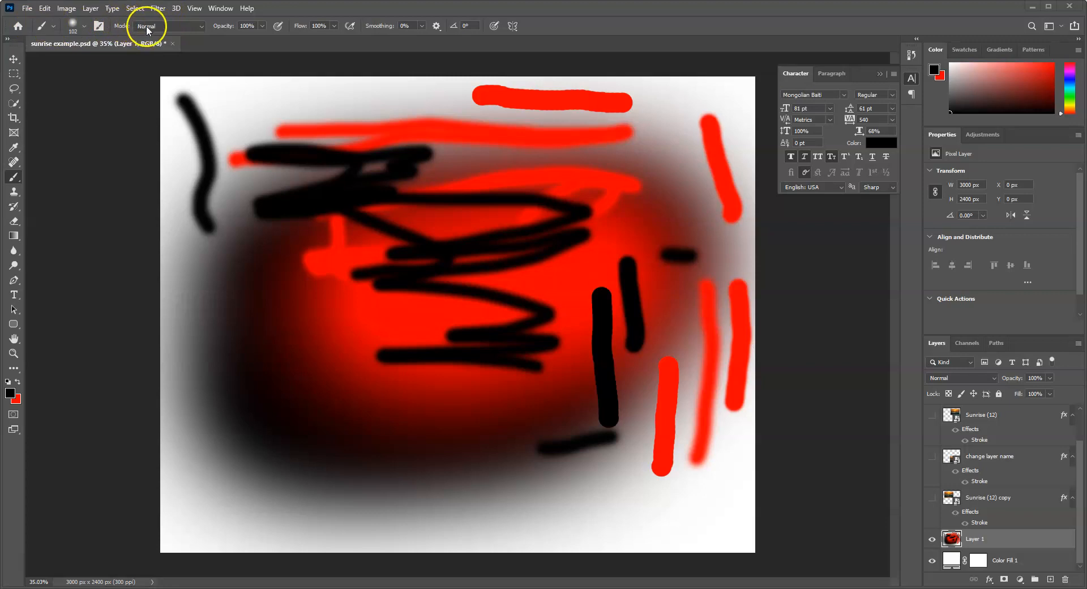
pyautogui.click(202, 25)
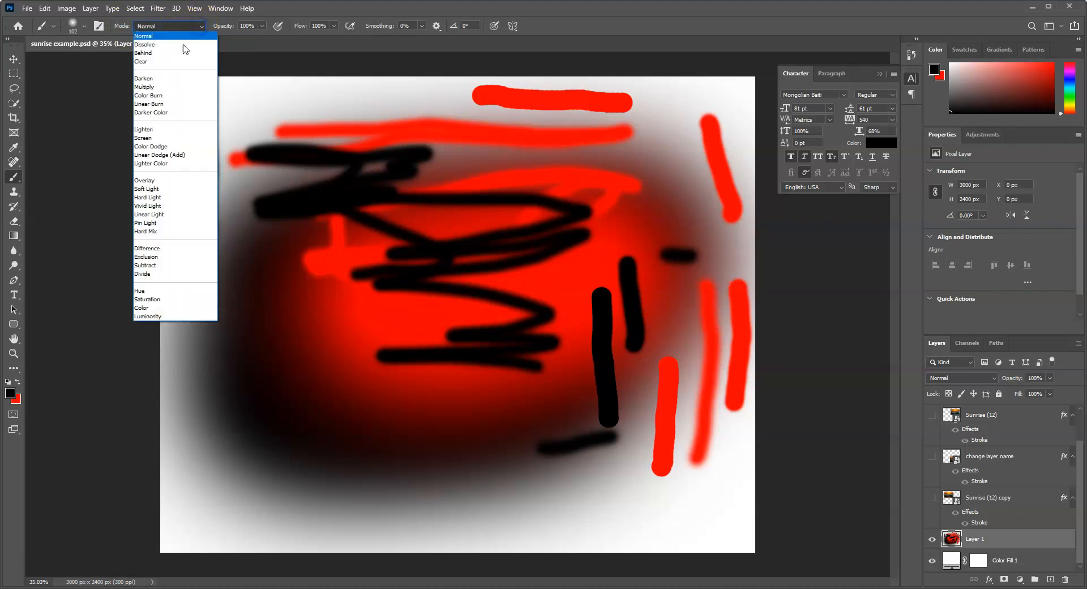
pyautogui.click(274, 5)
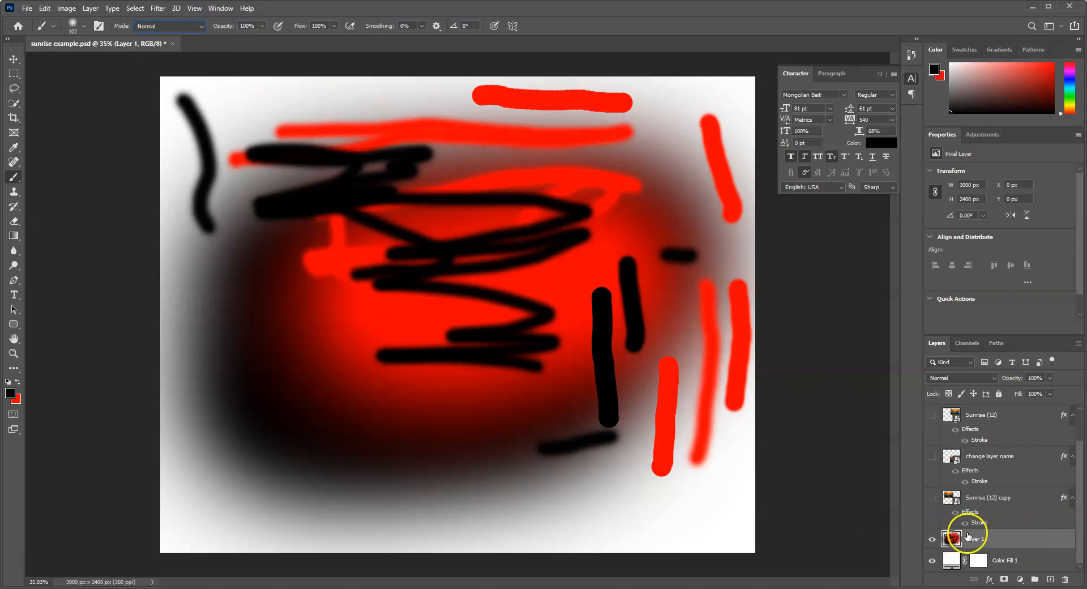
# - Delete the painted Layer 1 and add a new empty layer above Color Fill 1
pyautogui.moveTo(1055, 545); pyautogui.dragTo(1065, 579)
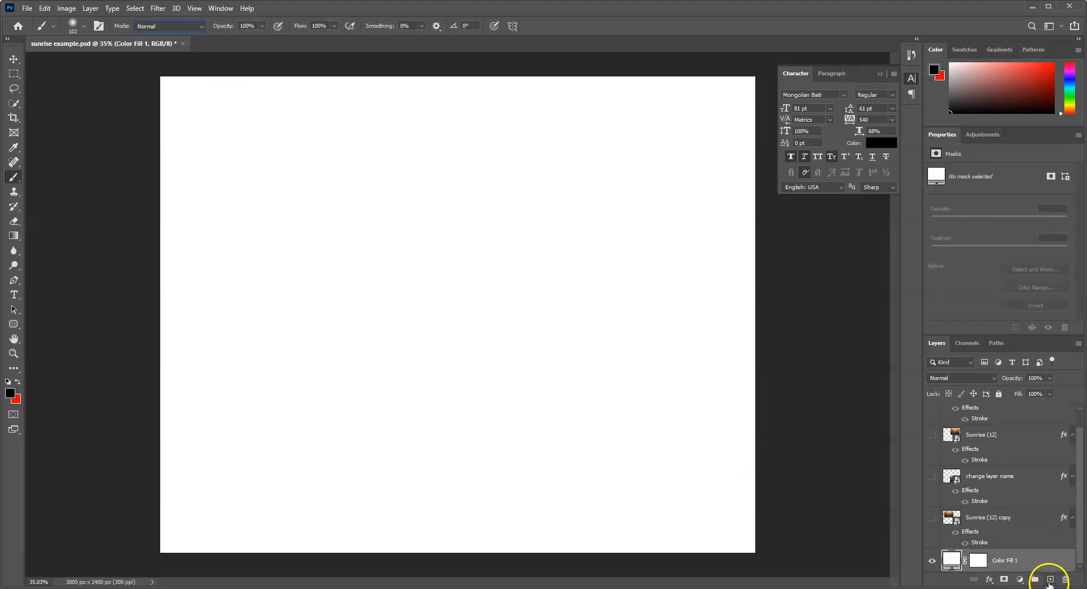
pyautogui.click(1049, 580)
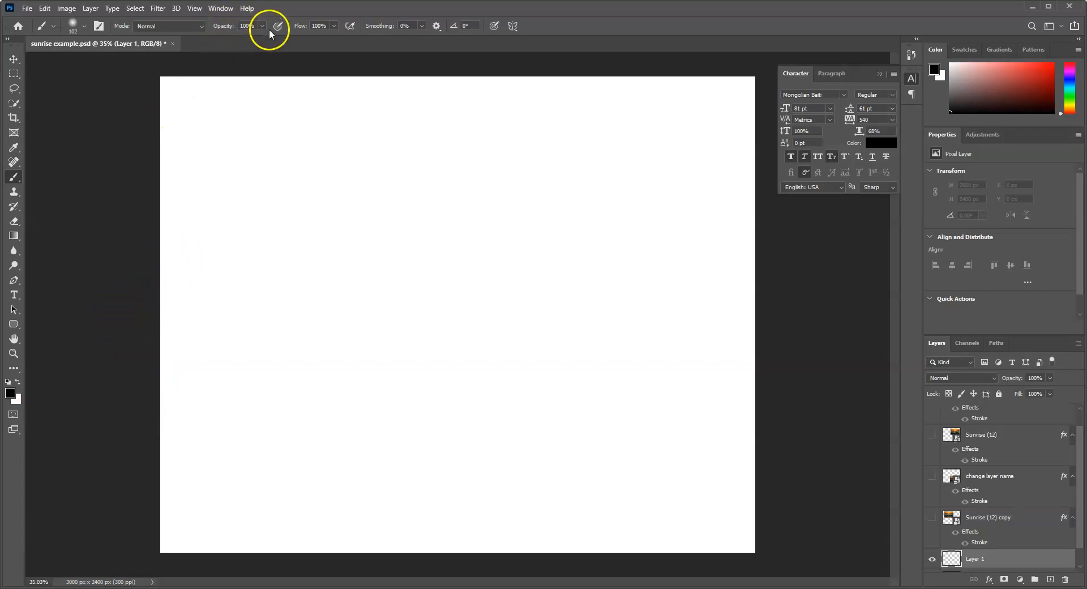
# - Paint three horizontal black strokes one below another, using brush opacities of 100%, 50% and 10%
pyautogui.moveTo(222, 170); pyautogui.dragTo(535, 181)
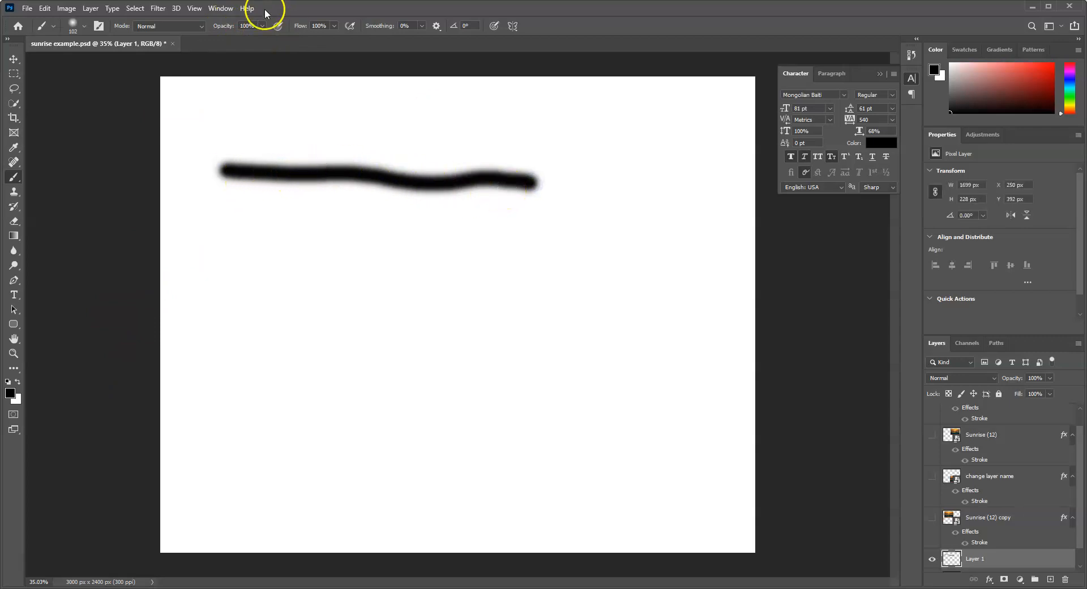
pyautogui.click(262, 26)
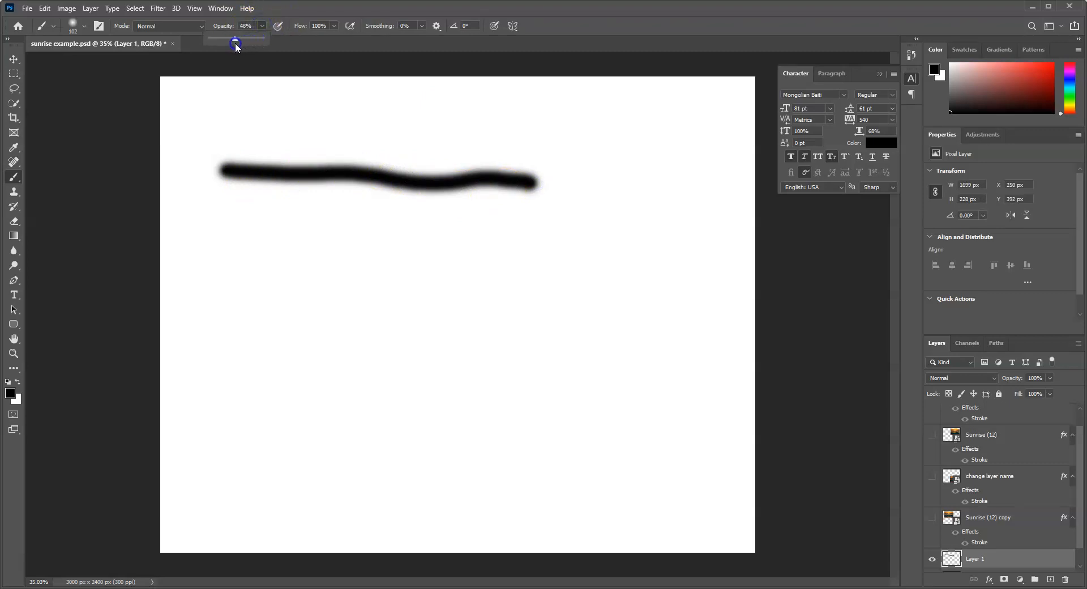
pyautogui.moveTo(237, 222)
pyautogui.mouseDown()
pyautogui.moveTo(502, 233)
pyautogui.moveTo(531, 224)
pyautogui.mouseUp()
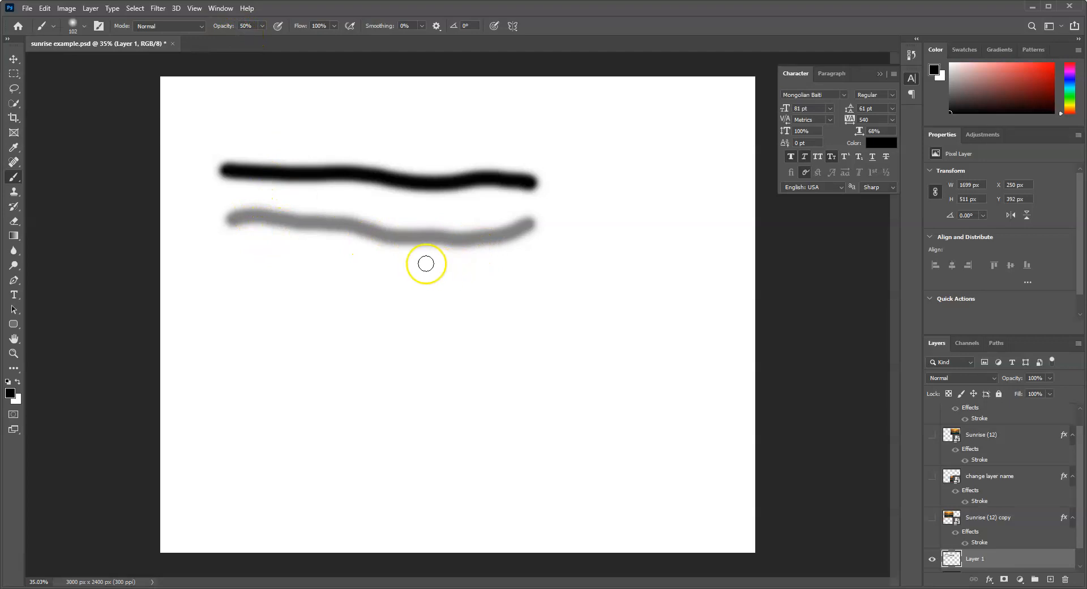
pyautogui.click(262, 26)
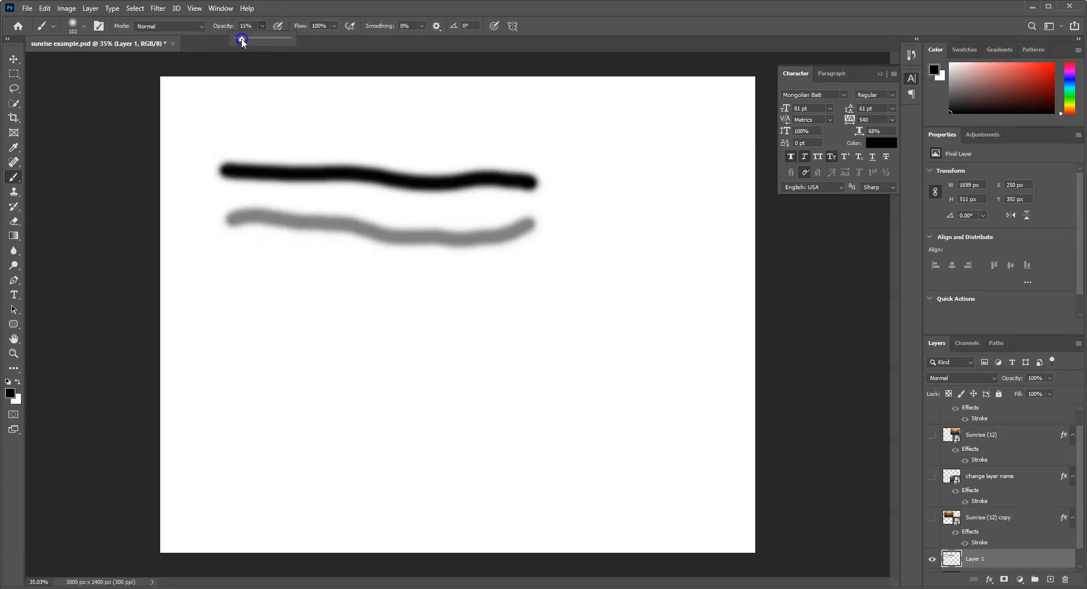
pyautogui.moveTo(267, 263); pyautogui.dragTo(537, 282)
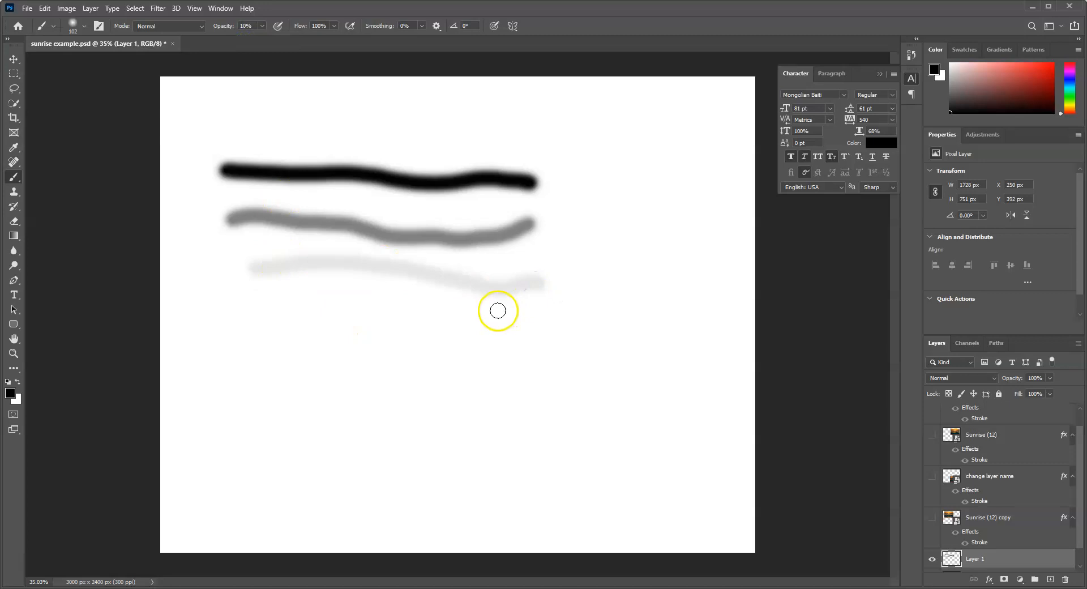
# - Scribble a wide patch below the three strokes at 10% opacity, and build up darker tones in it with overlapping separate strokes
pyautogui.moveTo(289, 349)
pyautogui.mouseDown()
pyautogui.moveTo(568, 362)
pyautogui.moveTo(226, 345)
pyautogui.moveTo(304, 376)
pyautogui.moveTo(287, 356)
pyautogui.mouseUp()
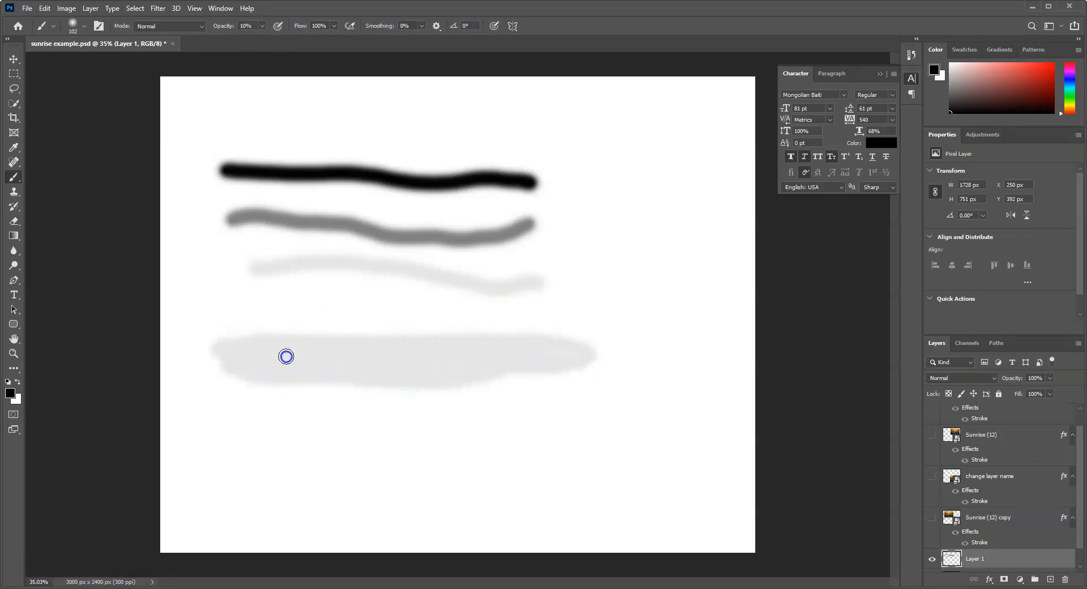
pyautogui.moveTo(390, 354)
pyautogui.mouseDown()
pyautogui.moveTo(441, 366)
pyautogui.moveTo(454, 386)
pyautogui.moveTo(330, 388)
pyautogui.moveTo(459, 388)
pyautogui.moveTo(524, 407)
pyautogui.moveTo(299, 456)
pyautogui.moveTo(488, 460)
pyautogui.moveTo(436, 412)
pyautogui.moveTo(312, 449)
pyautogui.mouseUp()
pyautogui.moveTo(458, 405); pyautogui.dragTo(288, 346)
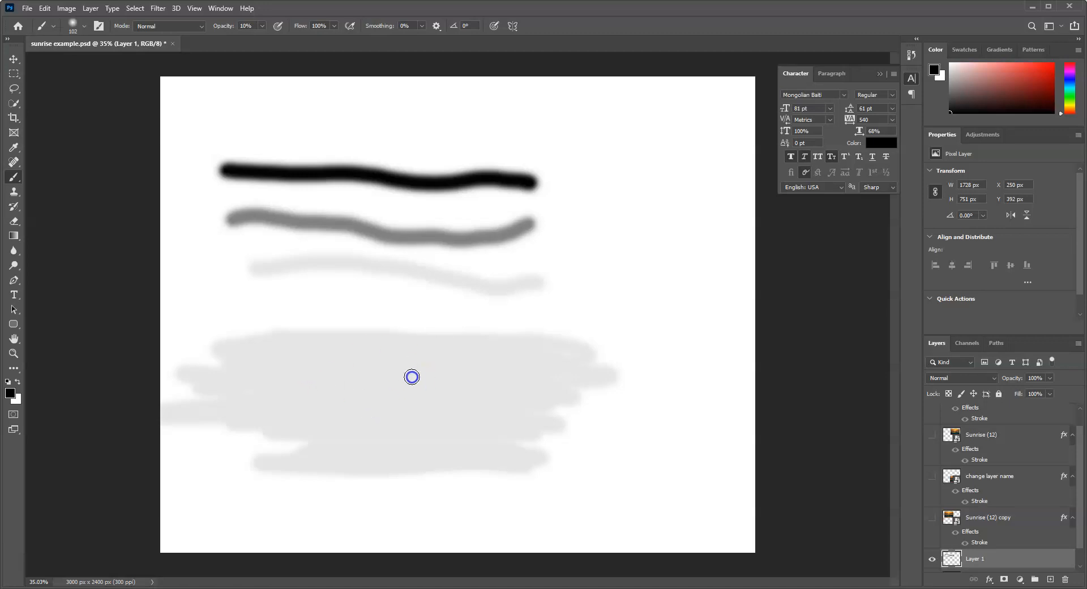
pyautogui.moveTo(267, 353)
pyautogui.mouseDown()
pyautogui.moveTo(502, 372)
pyautogui.moveTo(298, 374)
pyautogui.moveTo(310, 395)
pyautogui.moveTo(390, 404)
pyautogui.moveTo(379, 424)
pyautogui.moveTo(425, 443)
pyautogui.moveTo(395, 364)
pyautogui.mouseUp()
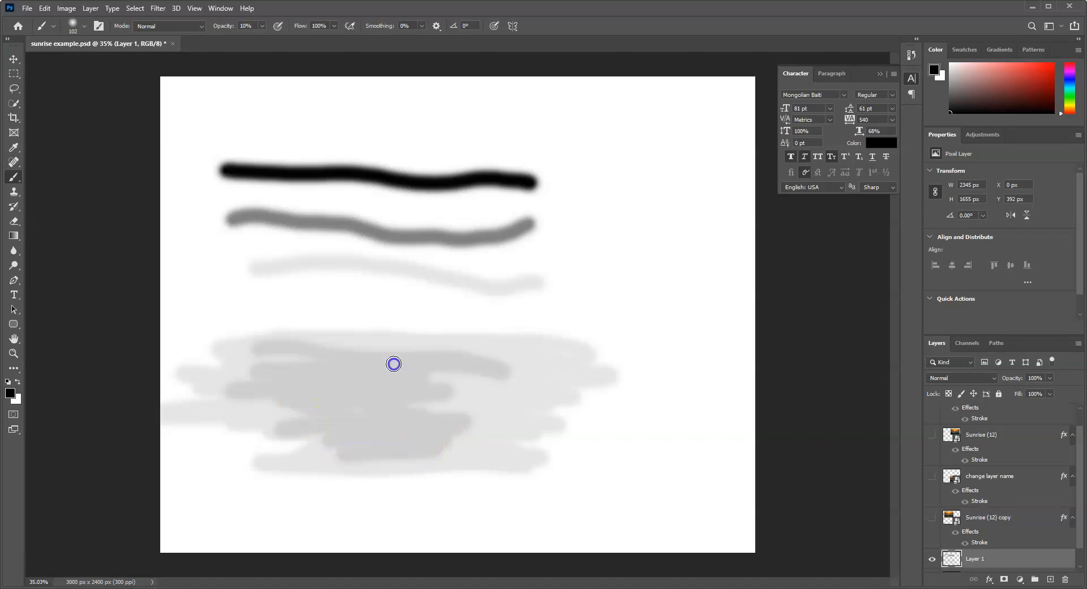
pyautogui.moveTo(307, 358)
pyautogui.mouseDown()
pyautogui.moveTo(342, 366)
pyautogui.moveTo(310, 374)
pyautogui.moveTo(406, 393)
pyautogui.moveTo(382, 420)
pyautogui.moveTo(325, 443)
pyautogui.moveTo(401, 442)
pyautogui.moveTo(380, 364)
pyautogui.moveTo(358, 387)
pyautogui.moveTo(380, 395)
pyautogui.moveTo(371, 421)
pyautogui.moveTo(357, 429)
pyautogui.moveTo(372, 366)
pyautogui.moveTo(364, 413)
pyautogui.moveTo(346, 429)
pyautogui.mouseUp()
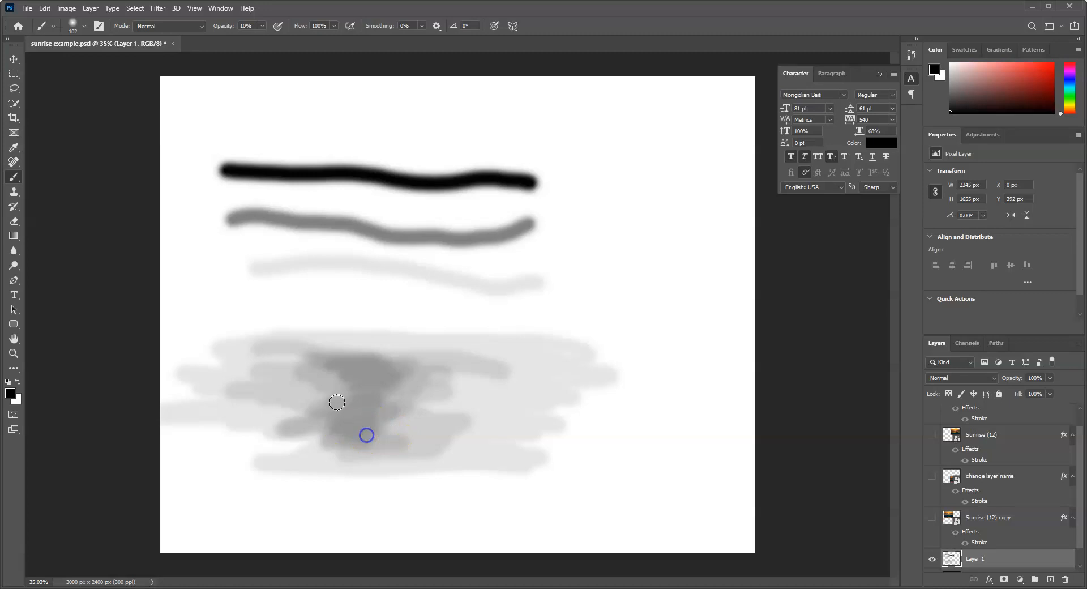
# - Paint a horizontal black stroke above the existing strokes at 50% brush opacity, and darken it with overlapping strokes
pyautogui.moveTo(439, 378); pyautogui.dragTo(443, 389)
pyautogui.click(262, 25)
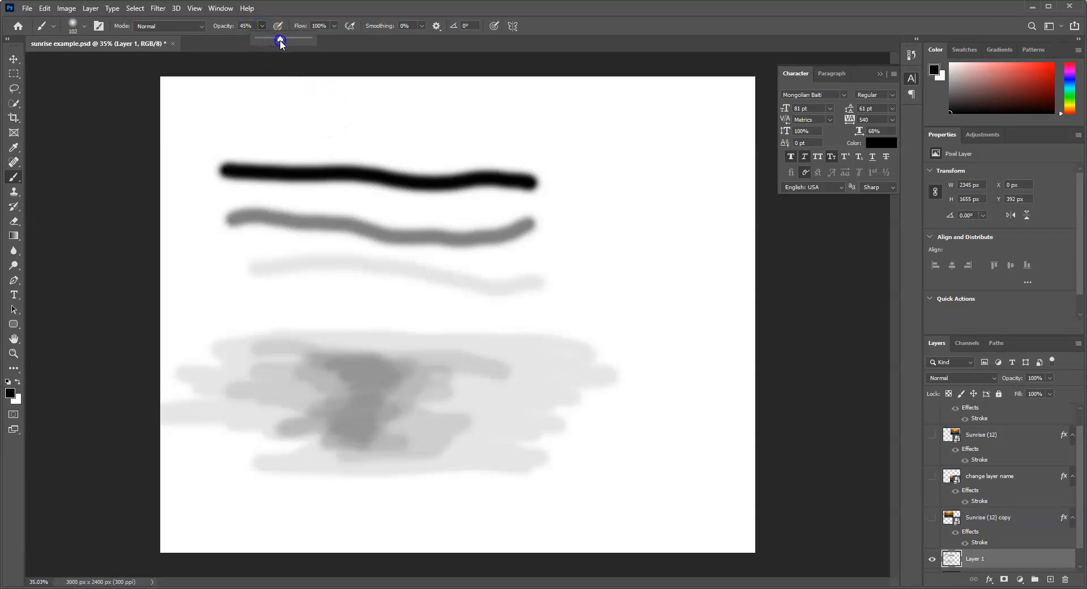
pyautogui.click(301, 97)
pyautogui.moveTo(258, 108); pyautogui.dragTo(522, 106)
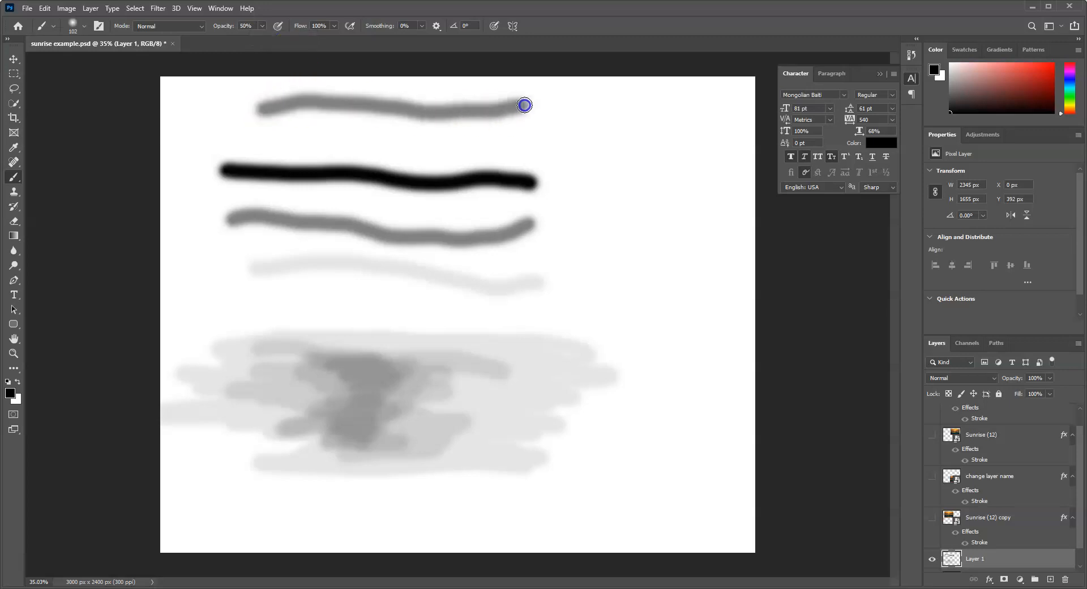
pyautogui.moveTo(259, 109)
pyautogui.mouseDown()
pyautogui.moveTo(435, 118)
pyautogui.moveTo(510, 107)
pyautogui.mouseUp()
pyautogui.moveTo(298, 102)
pyautogui.mouseDown()
pyautogui.moveTo(439, 121)
pyautogui.moveTo(319, 98)
pyautogui.moveTo(415, 117)
pyautogui.moveTo(346, 104)
pyautogui.moveTo(385, 116)
pyautogui.mouseUp()
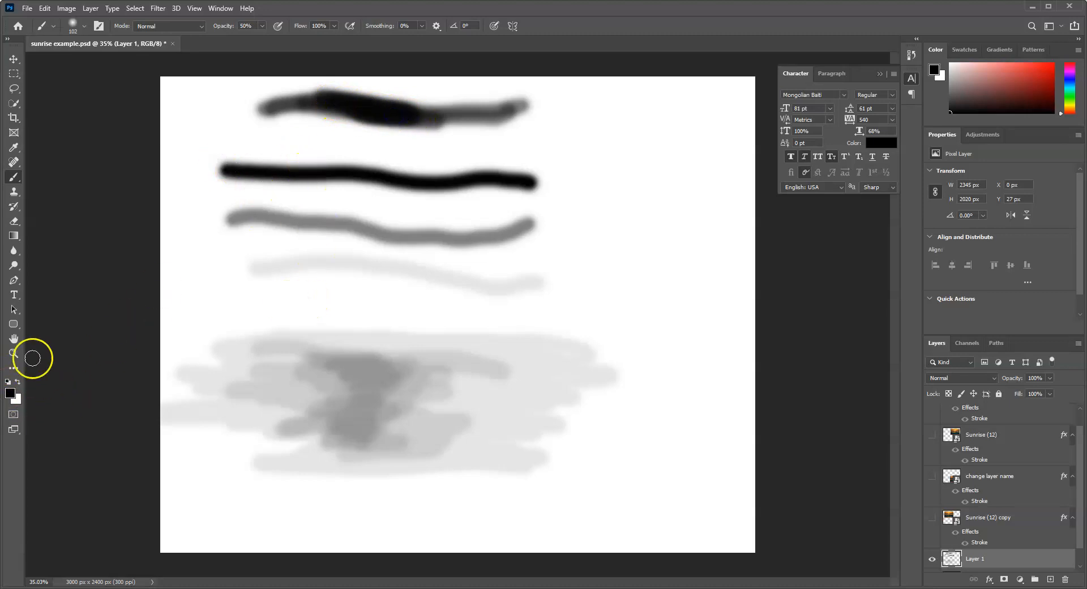
# - Set the background color to a fully saturated bright green (36ff00) and return to the Brush tool
pyautogui.click(17, 403)
pyautogui.click(788, 218)
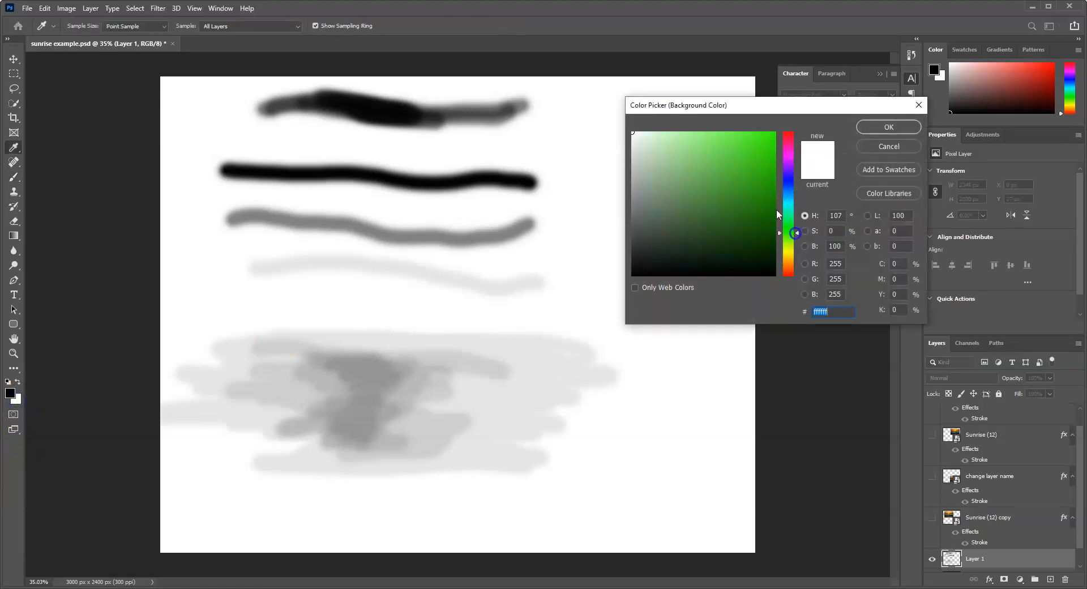
pyautogui.moveTo(778, 214); pyautogui.dragTo(776, 132)
pyautogui.click(884, 127)
pyautogui.press('b')
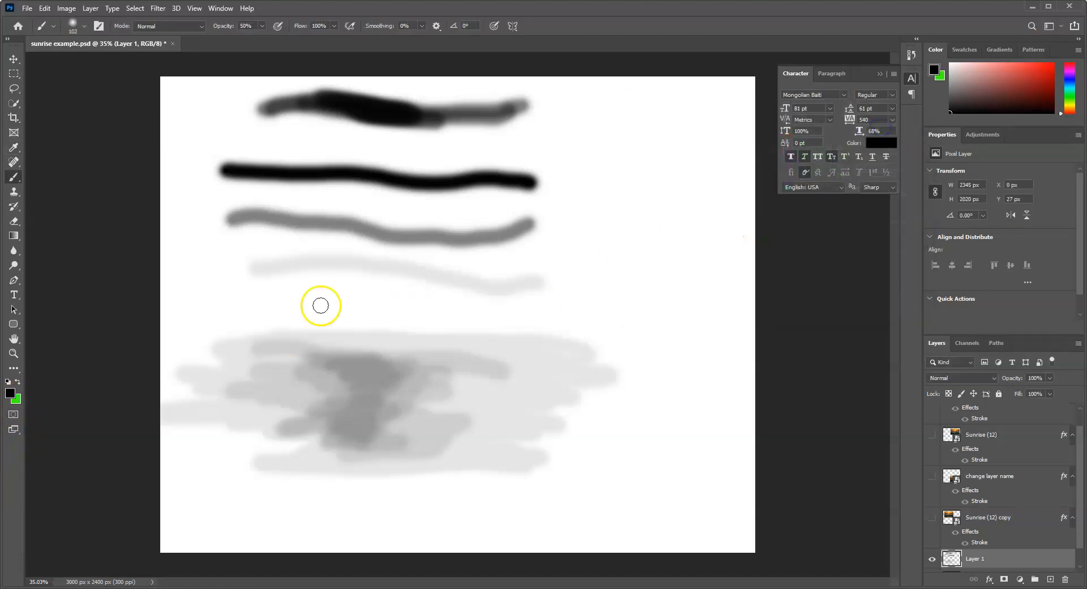
# - Draw a straight black line over the faint third stroke, and with the colors swapped scribble green across the strokes and the gray patch
pyautogui.click(255, 277)
pyautogui.keyDown('shift'); pyautogui.click(485, 276); pyautogui.keyUp('shift')
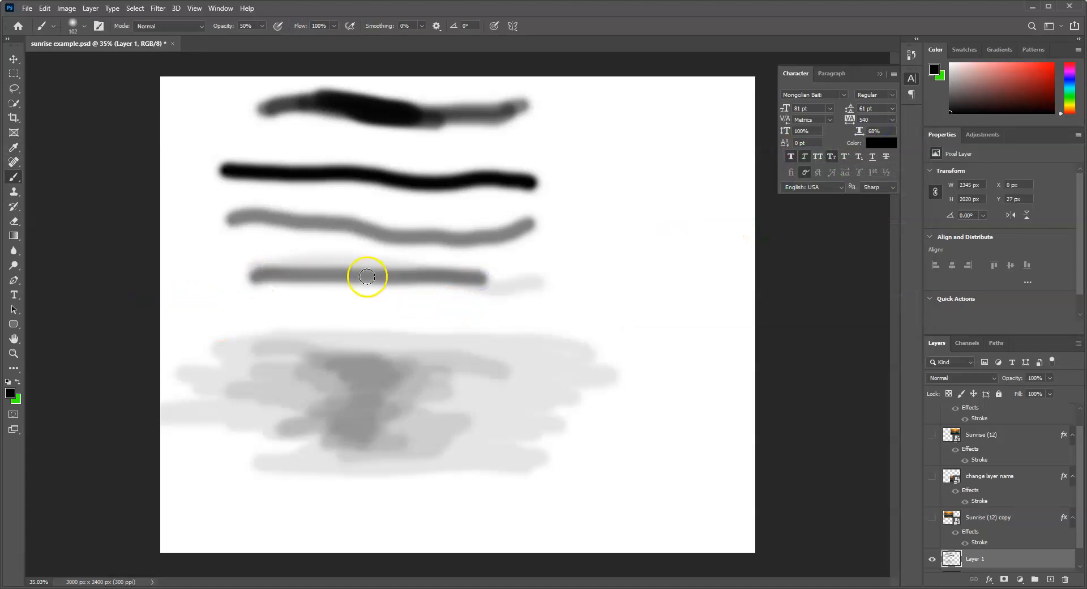
pyautogui.press('x')
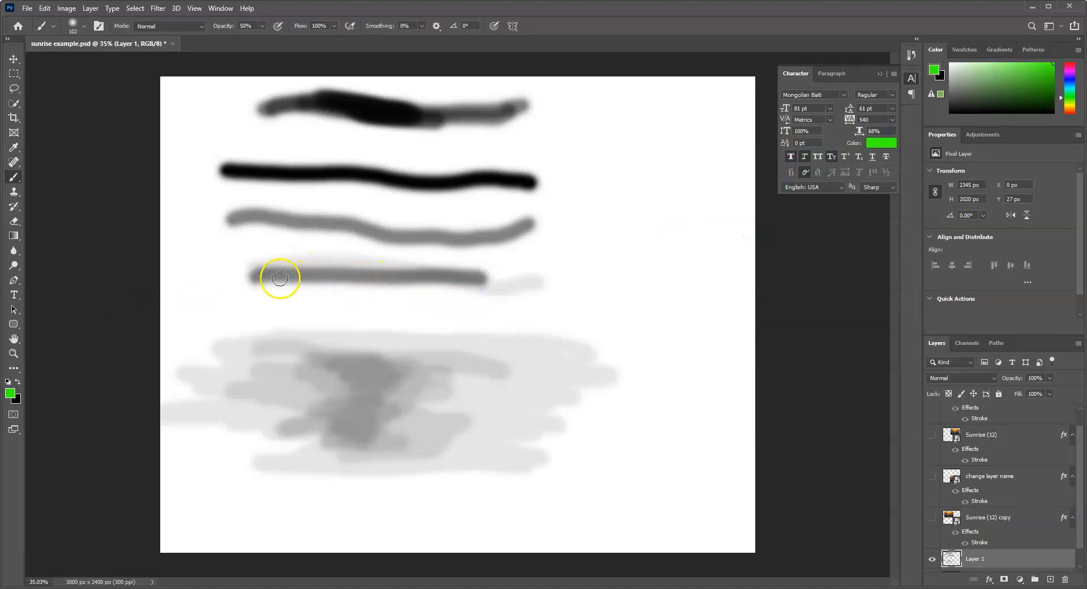
pyautogui.moveTo(278, 277); pyautogui.dragTo(449, 256)
pyautogui.moveTo(299, 278); pyautogui.dragTo(348, 275)
pyautogui.moveTo(355, 350)
pyautogui.mouseDown()
pyautogui.moveTo(391, 380)
pyautogui.moveTo(393, 395)
pyautogui.moveTo(351, 438)
pyautogui.moveTo(408, 416)
pyautogui.mouseUp()
pyautogui.moveTo(543, 147)
pyautogui.mouseDown()
pyautogui.moveTo(324, 178)
pyautogui.moveTo(355, 294)
pyautogui.mouseUp()
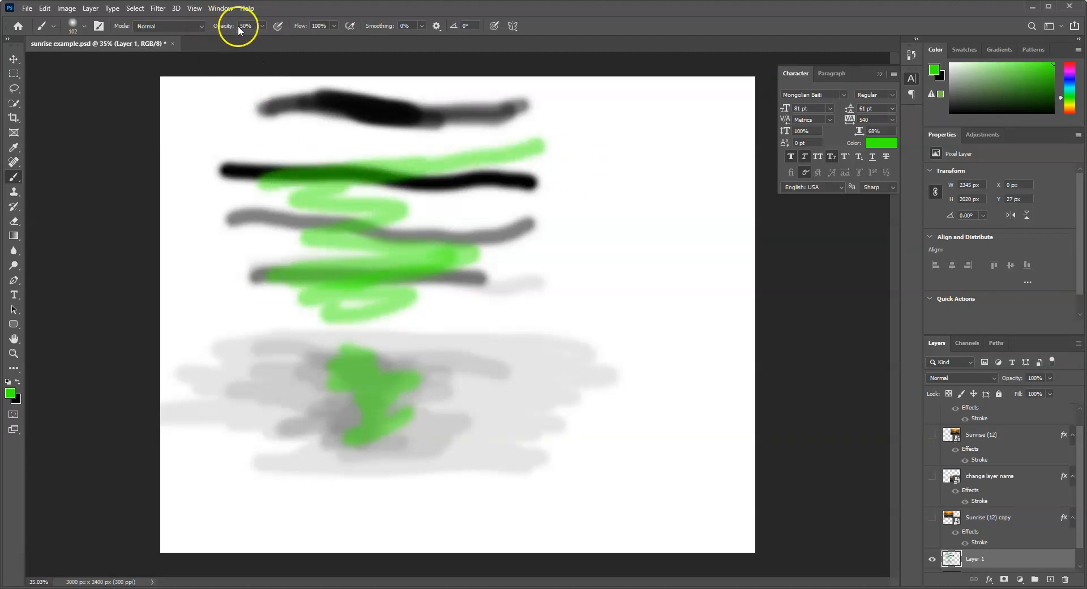
# - Paint three green test strokes in the blank area beside the scribbles, at 63%, a higher, and 4% brush opacity
pyautogui.click(262, 25)
pyautogui.moveTo(267, 37); pyautogui.dragTo(272, 39)
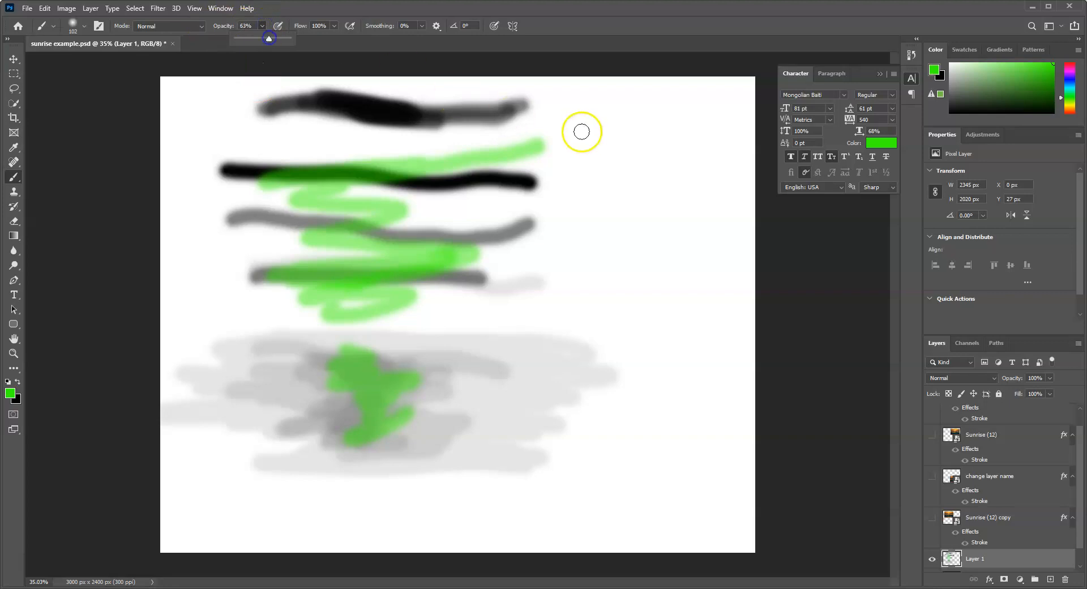
pyautogui.moveTo(599, 136); pyautogui.dragTo(667, 147)
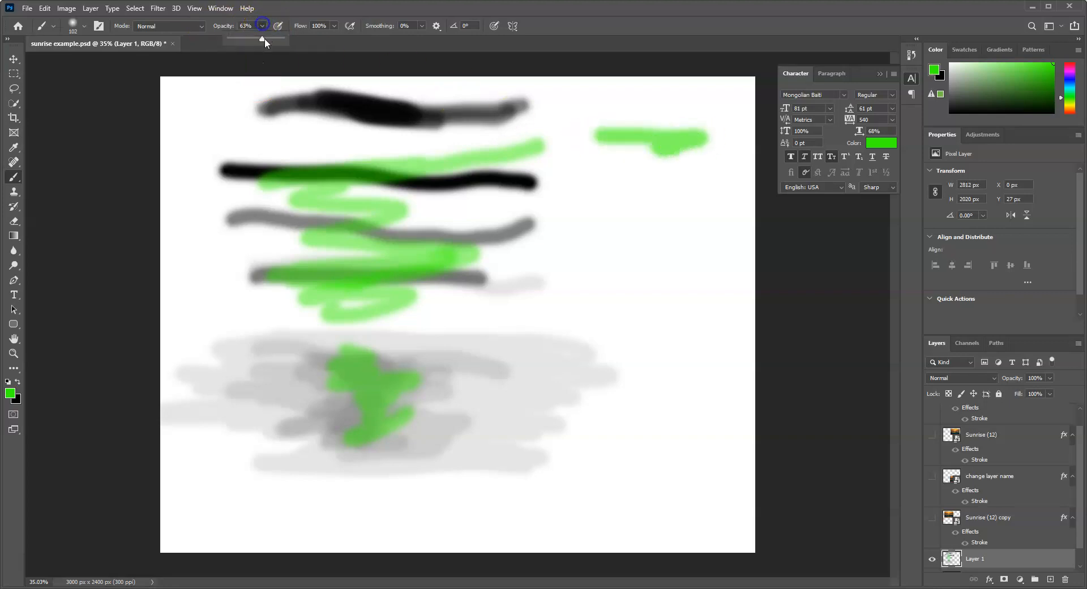
pyautogui.moveTo(273, 33); pyautogui.dragTo(281, 34)
pyautogui.moveTo(648, 257); pyautogui.dragTo(655, 225)
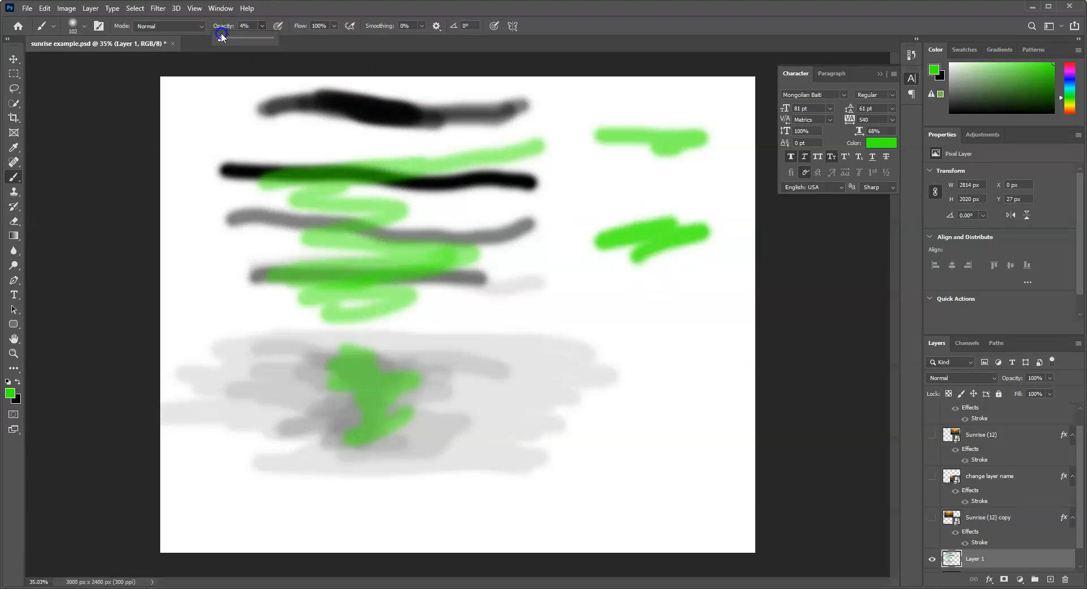
pyautogui.moveTo(579, 293)
pyautogui.mouseDown()
pyautogui.moveTo(640, 294)
pyautogui.moveTo(582, 291)
pyautogui.moveTo(635, 282)
pyautogui.moveTo(590, 294)
pyautogui.moveTo(632, 293)
pyautogui.moveTo(582, 309)
pyautogui.moveTo(605, 296)
pyautogui.mouseUp()
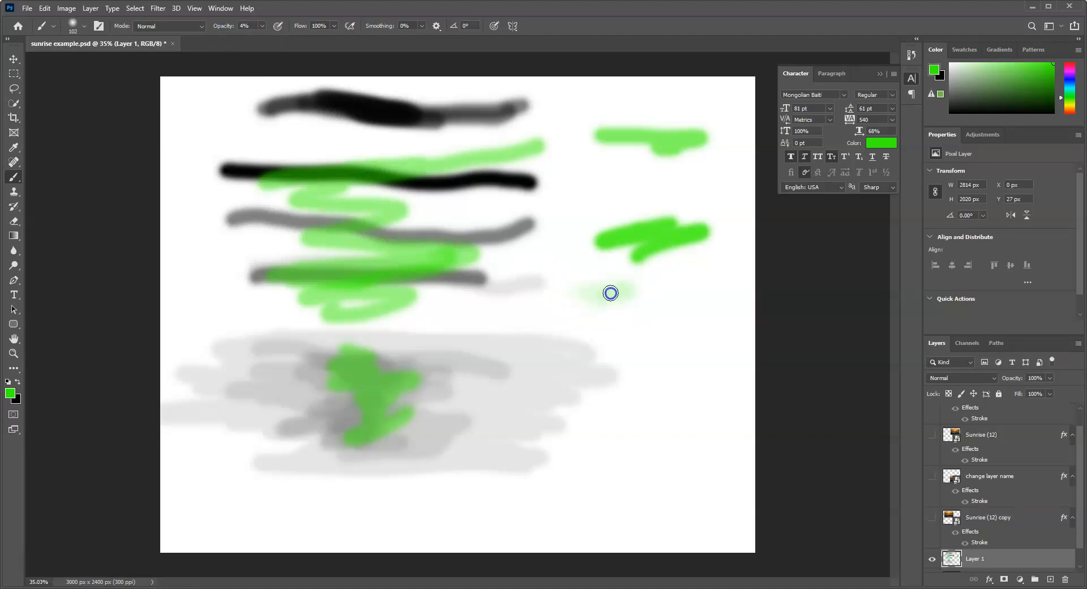
pyautogui.moveTo(623, 292)
pyautogui.mouseDown()
pyautogui.moveTo(589, 296)
pyautogui.moveTo(618, 292)
pyautogui.mouseUp()
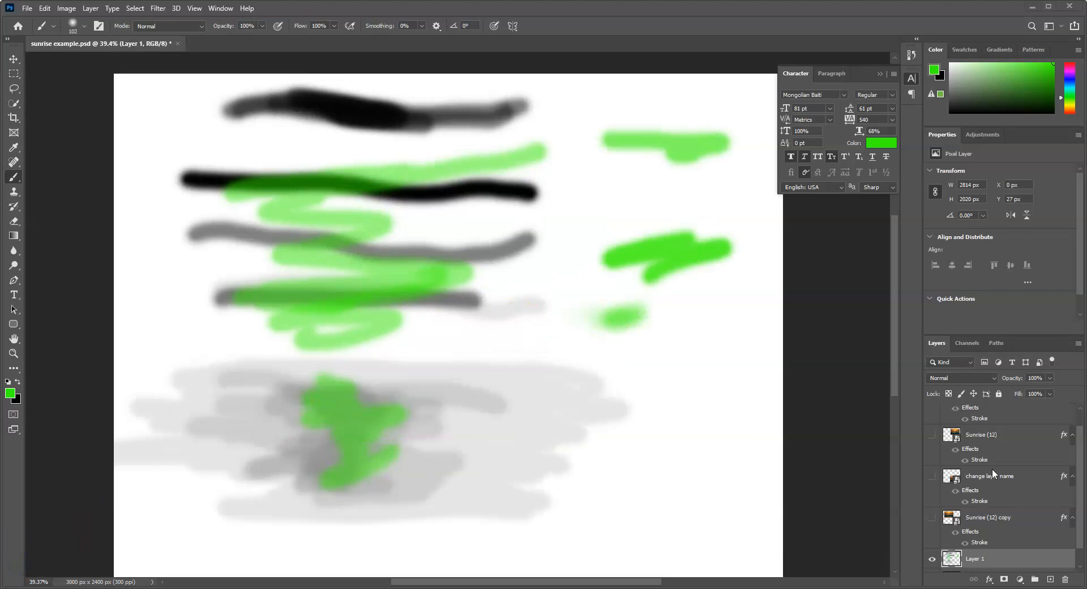
# - Show the Sunrise (12) copy layer and add a new empty layer above it
pyautogui.click(982, 517)
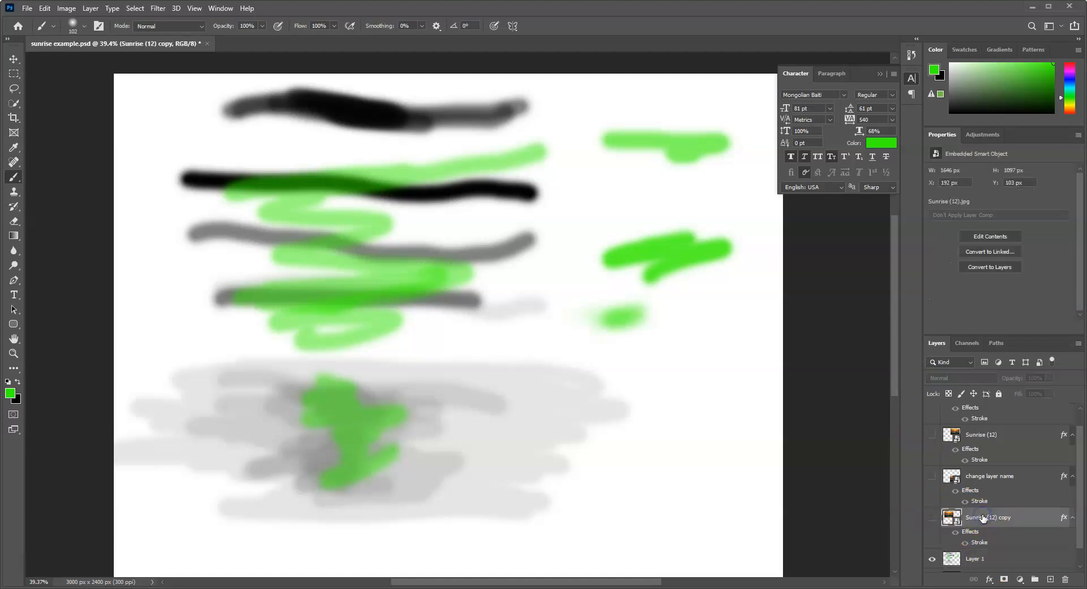
pyautogui.click(932, 517)
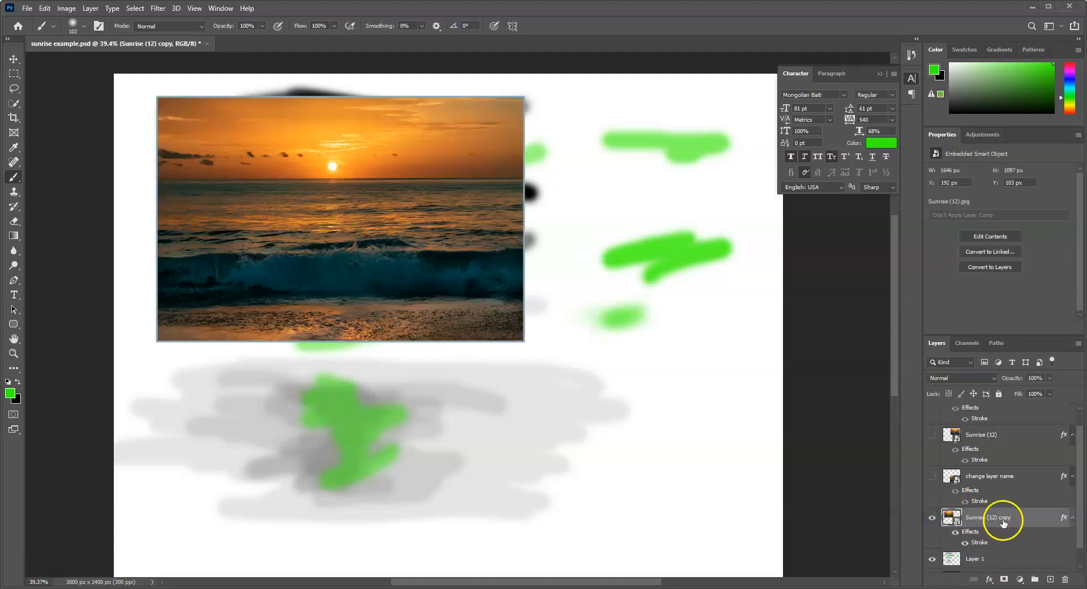
pyautogui.click(1050, 580)
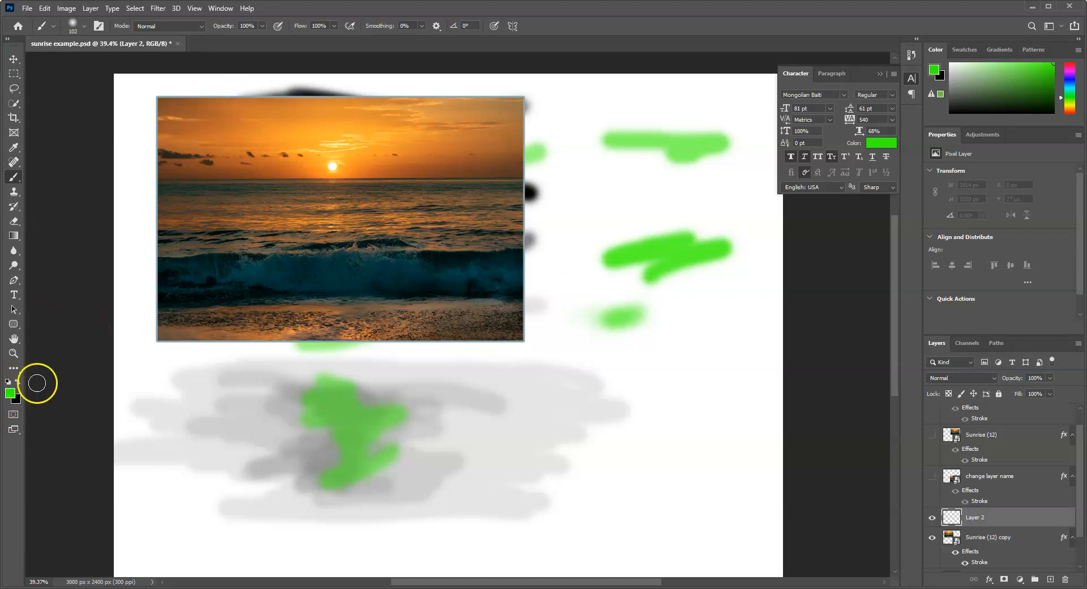
# - Sample the orange of the photo's sky (f8a12d) as the foreground color and return to the Brush tool
pyautogui.click(11, 396)
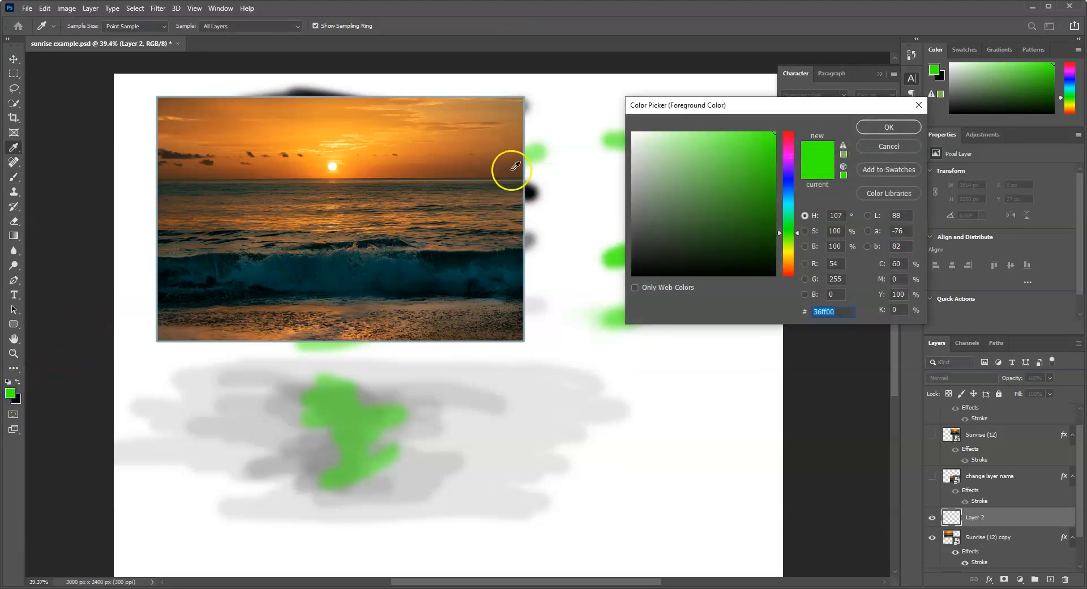
pyautogui.click(302, 129)
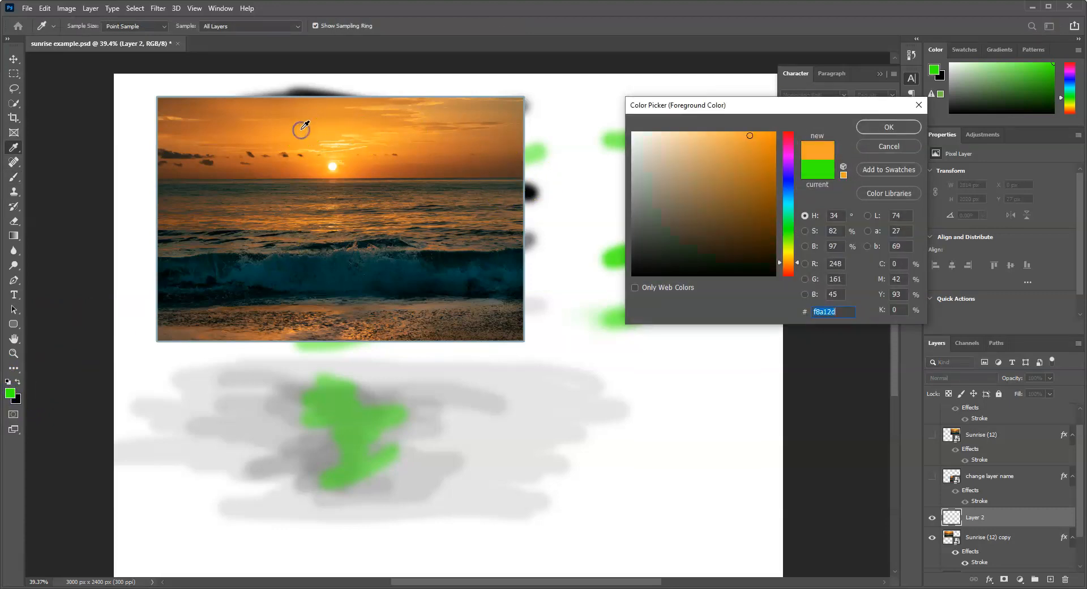
pyautogui.click(880, 126)
pyautogui.press('b')
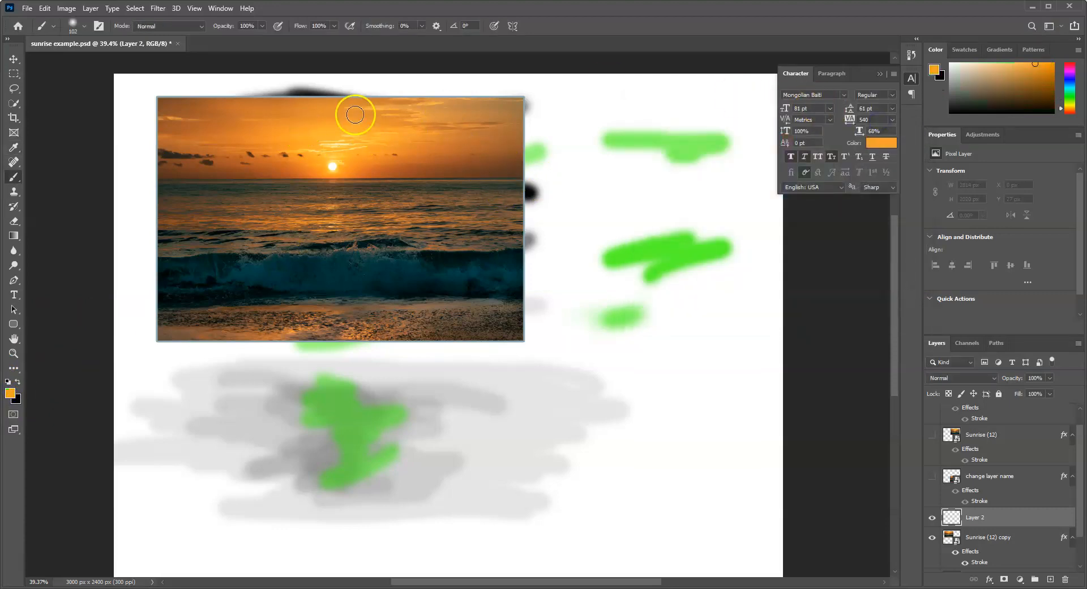
# - Paint solid orange over the whole sky of the sunrise photo on Layer 2, slightly past its edges
pyautogui.moveTo(175, 105)
pyautogui.mouseDown()
pyautogui.moveTo(523, 98)
pyautogui.moveTo(190, 101)
pyautogui.moveTo(247, 104)
pyautogui.moveTo(201, 124)
pyautogui.moveTo(230, 119)
pyautogui.moveTo(215, 111)
pyautogui.moveTo(257, 132)
pyautogui.moveTo(485, 120)
pyautogui.moveTo(440, 148)
pyautogui.moveTo(499, 137)
pyautogui.moveTo(482, 155)
pyautogui.moveTo(525, 155)
pyautogui.moveTo(488, 170)
pyautogui.moveTo(500, 163)
pyautogui.moveTo(300, 129)
pyautogui.moveTo(137, 141)
pyautogui.moveTo(207, 148)
pyautogui.moveTo(150, 168)
pyautogui.moveTo(329, 153)
pyautogui.moveTo(247, 162)
pyautogui.moveTo(420, 171)
pyautogui.moveTo(265, 181)
pyautogui.moveTo(138, 170)
pyautogui.moveTo(516, 169)
pyautogui.moveTo(547, 159)
pyautogui.moveTo(476, 128)
pyautogui.mouseUp()
pyautogui.moveTo(287, 109); pyautogui.dragTo(260, 104)
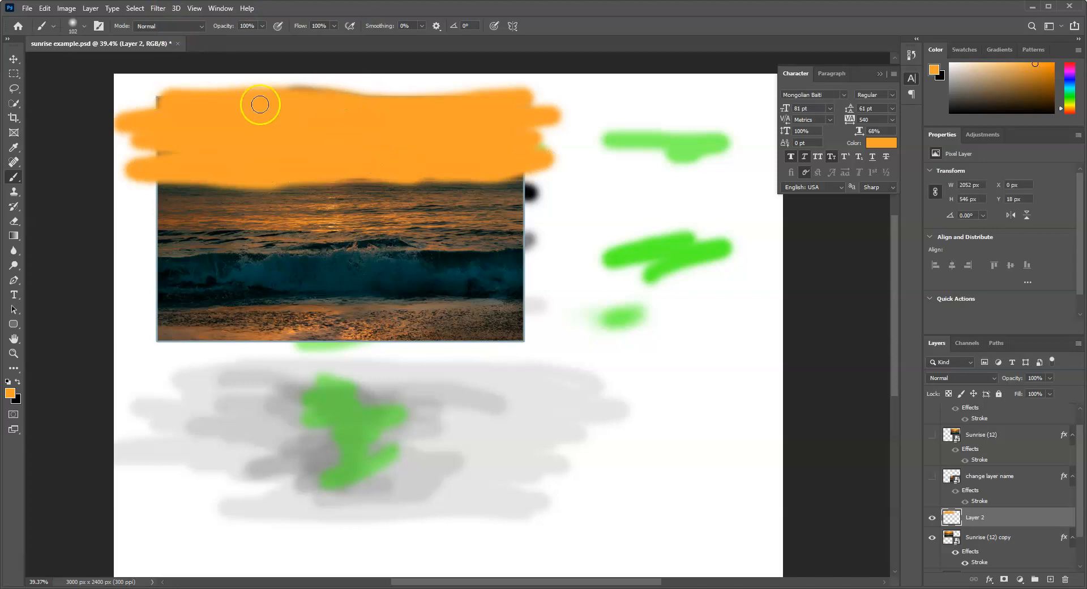
pyautogui.moveTo(175, 99)
pyautogui.mouseDown()
pyautogui.moveTo(337, 99)
pyautogui.moveTo(529, 120)
pyautogui.moveTo(485, 169)
pyautogui.moveTo(205, 163)
pyautogui.moveTo(175, 151)
pyautogui.mouseUp()
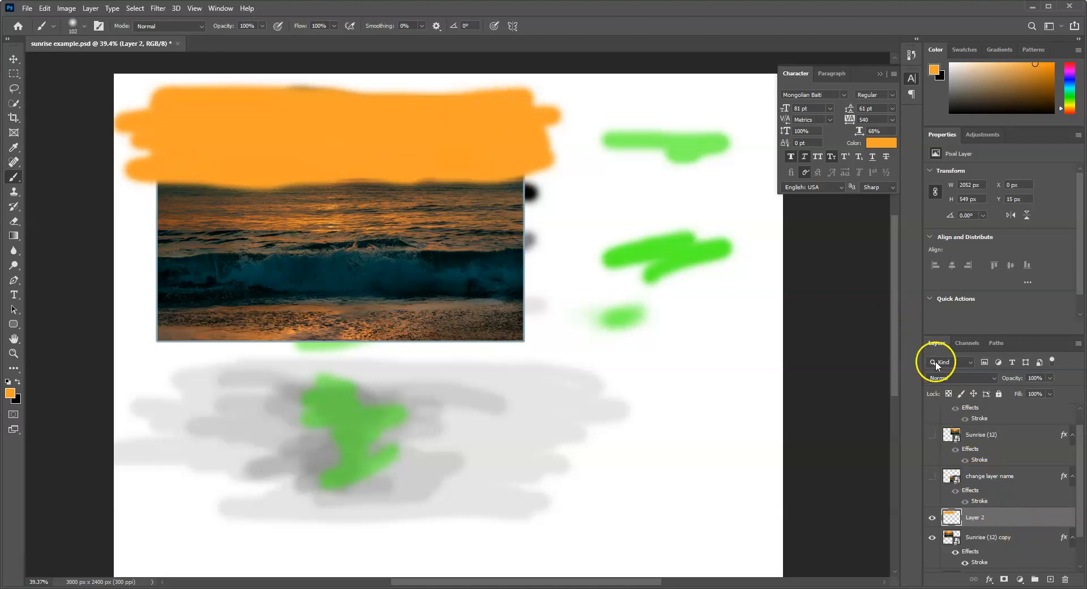
# - Try the Color Burn blending mode on Layer 2 and compare the sky with the layer hidden and shown
pyautogui.click(994, 376)
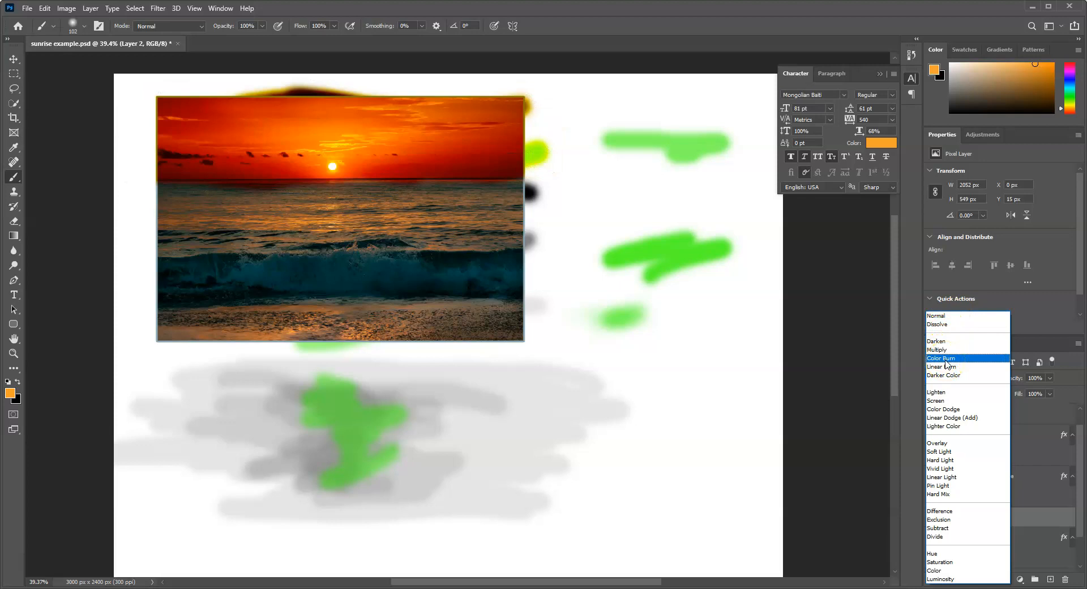
pyautogui.click(945, 363)
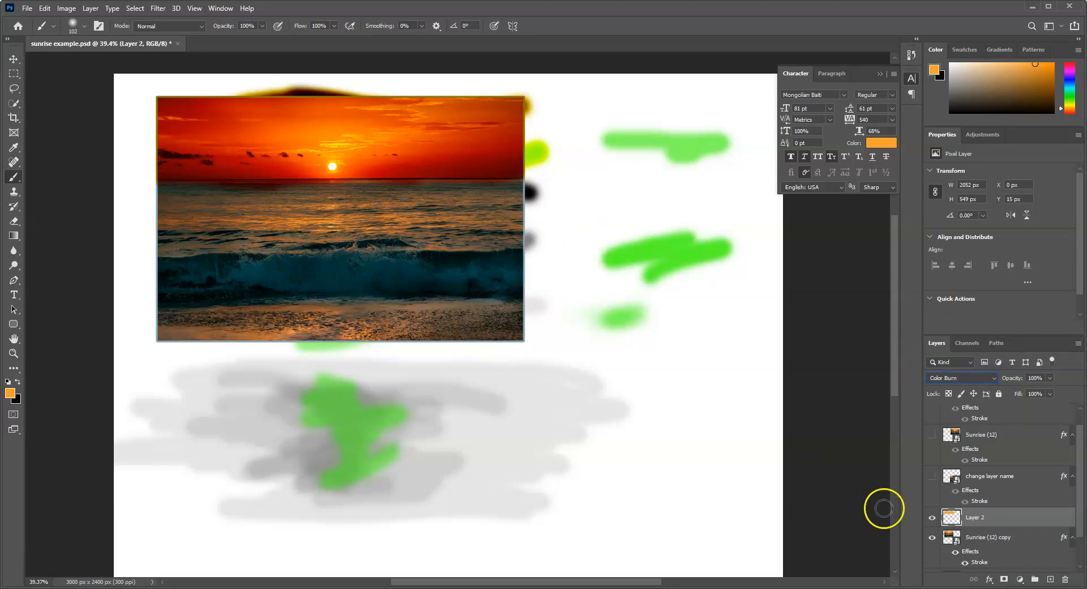
pyautogui.click(932, 524)
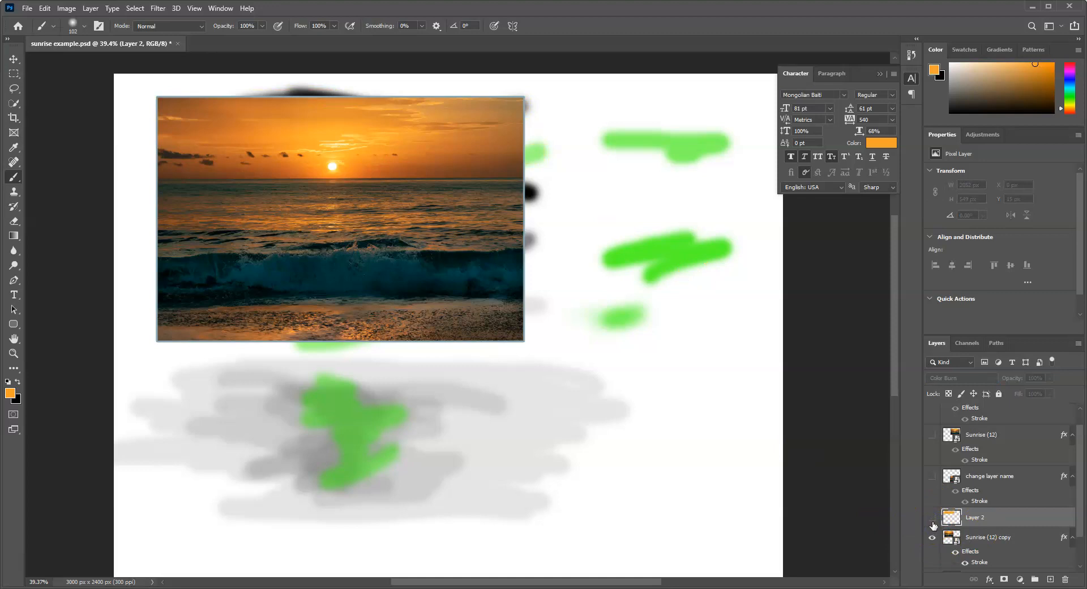
pyautogui.click(932, 523)
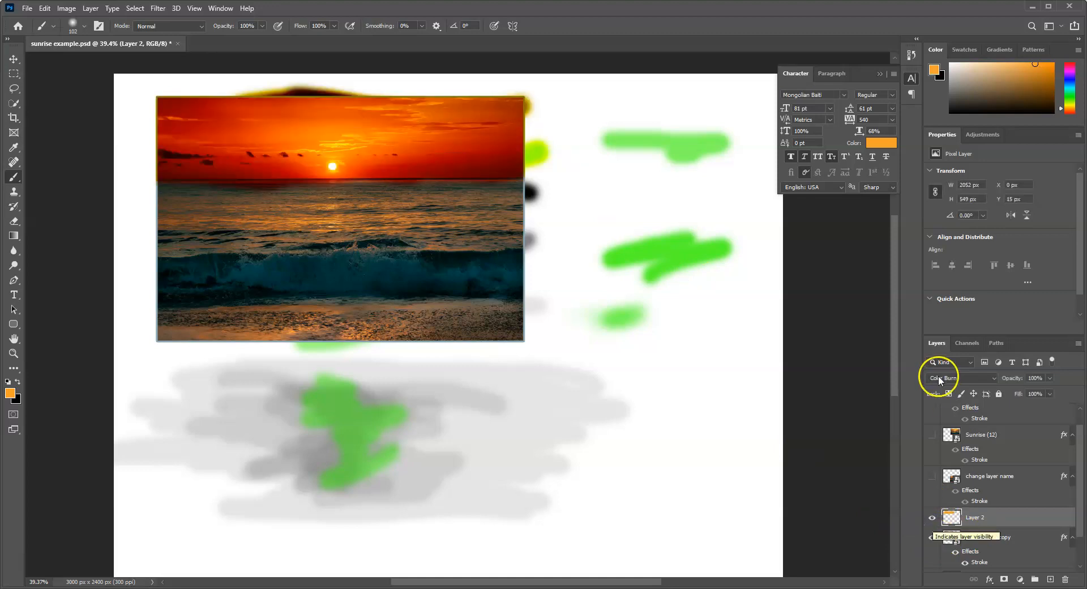
# - Try the Color blending mode on Layer 2 and compare the sky with the layer hidden and shown
pyautogui.click(984, 378)
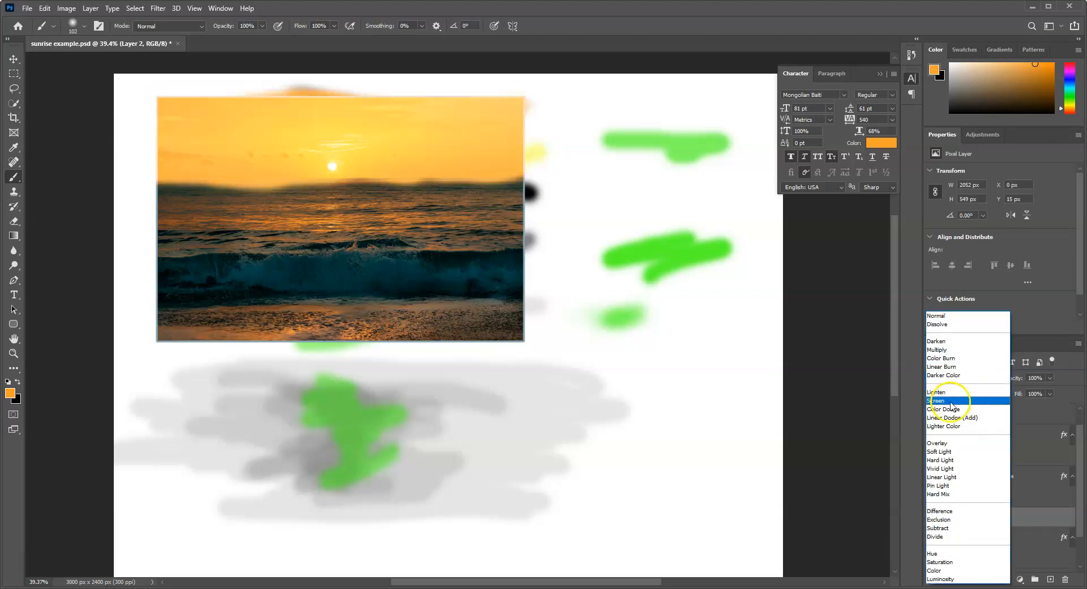
pyautogui.click(944, 570)
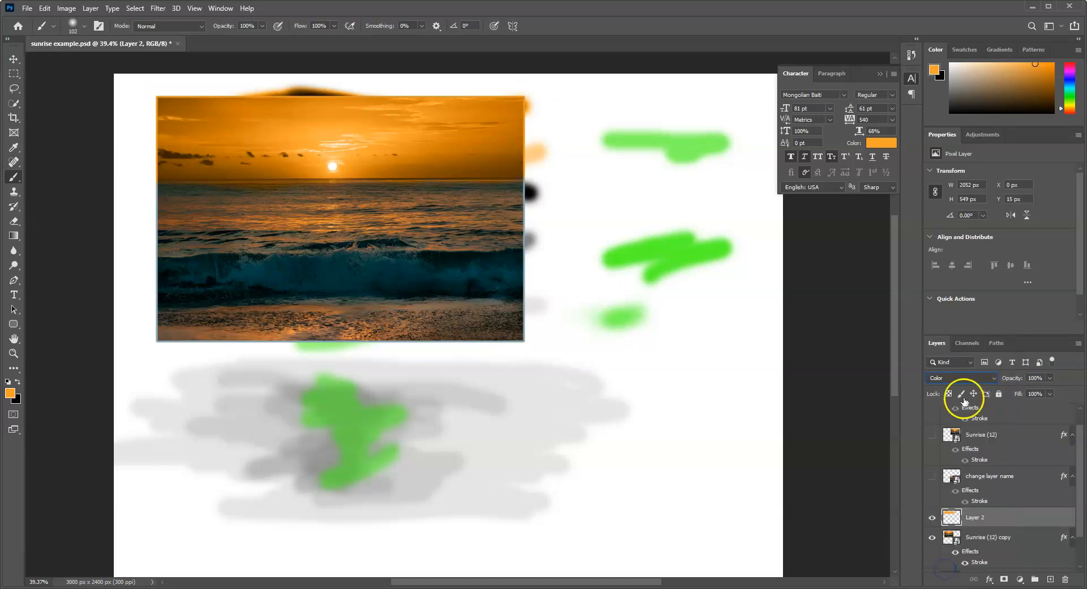
pyautogui.click(933, 517)
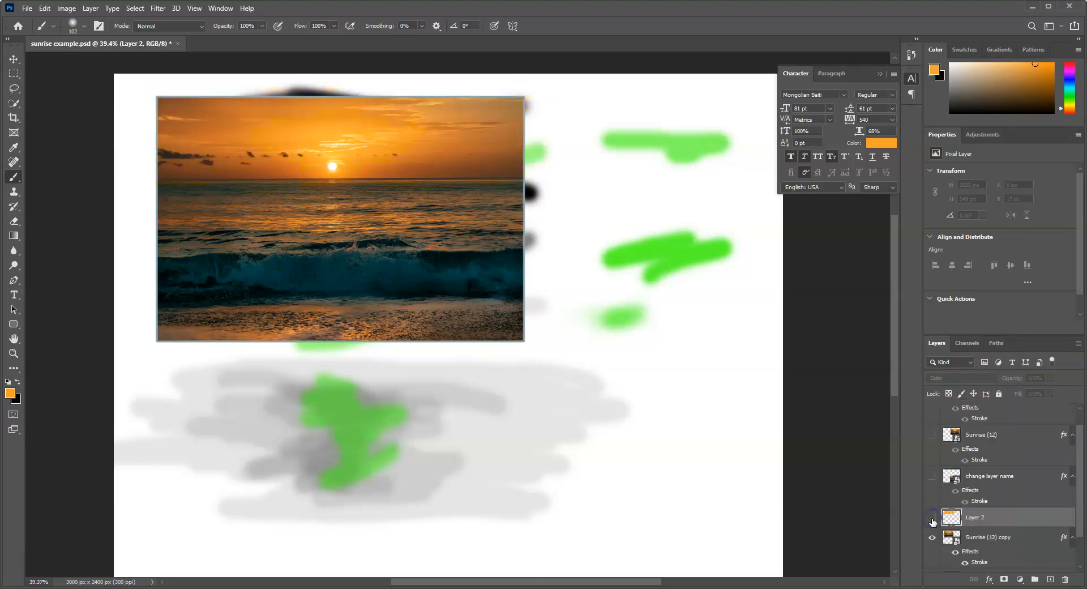
pyautogui.click(932, 519)
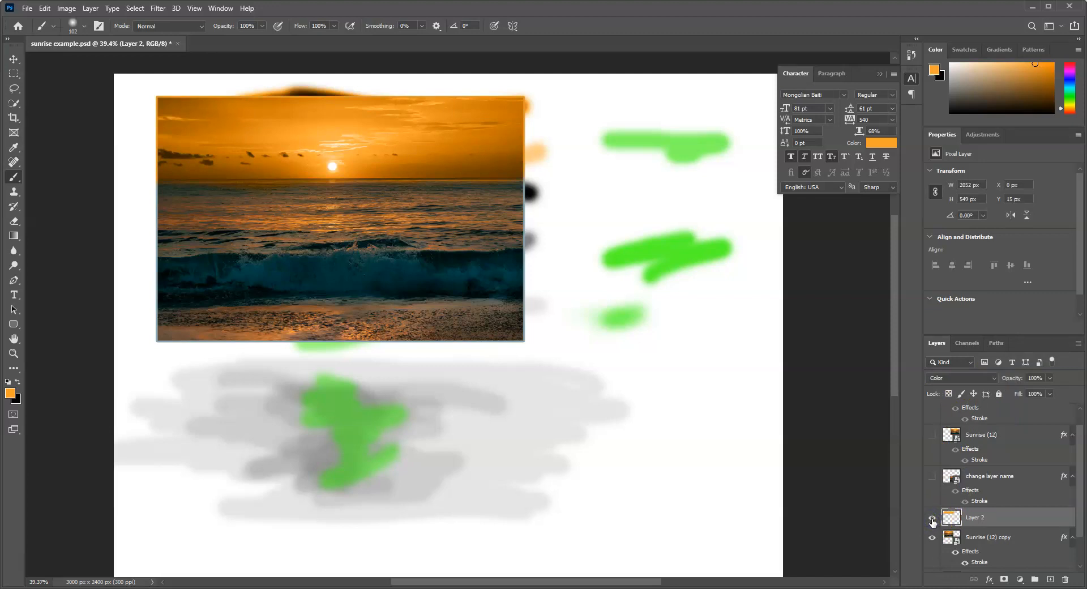
pyautogui.click(932, 518)
# - Set the foreground color to red (ff0000) and paint over the photo's sky on Layer 2
pyautogui.click(9, 393)
pyautogui.moveTo(787, 258); pyautogui.dragTo(787, 136)
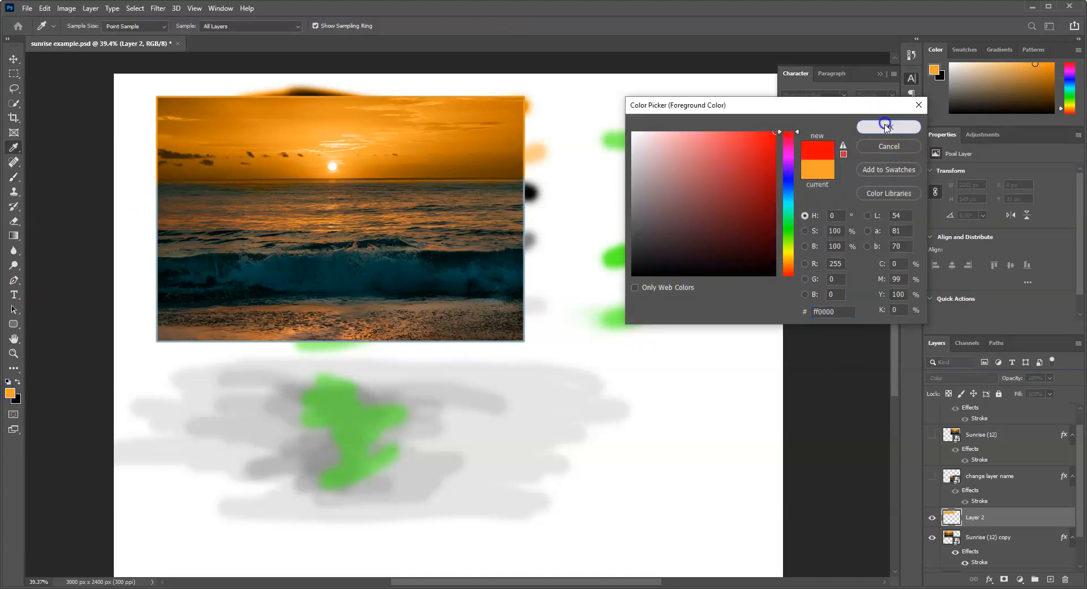
pyautogui.click(887, 127)
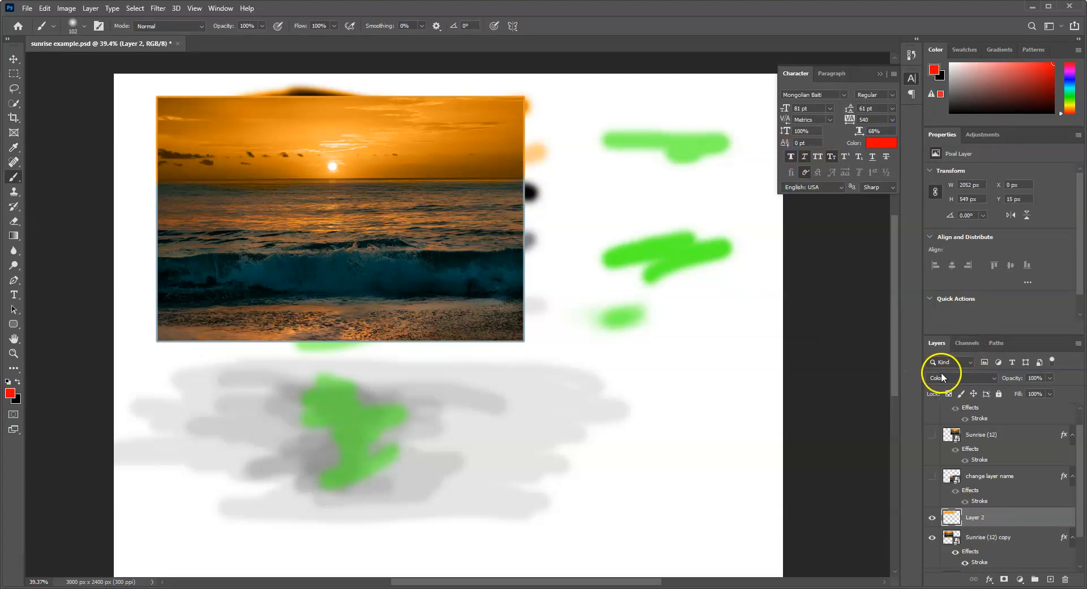
pyautogui.moveTo(362, 132)
pyautogui.mouseDown()
pyautogui.moveTo(371, 119)
pyautogui.moveTo(223, 99)
pyautogui.moveTo(284, 104)
pyautogui.moveTo(220, 158)
pyautogui.moveTo(187, 170)
pyautogui.moveTo(194, 116)
pyautogui.moveTo(194, 131)
pyautogui.moveTo(158, 120)
pyautogui.moveTo(211, 104)
pyautogui.moveTo(381, 105)
pyautogui.moveTo(498, 110)
pyautogui.moveTo(325, 124)
pyautogui.moveTo(487, 138)
pyautogui.moveTo(527, 130)
pyautogui.moveTo(519, 149)
pyautogui.moveTo(332, 158)
pyautogui.moveTo(512, 162)
pyautogui.moveTo(211, 180)
pyautogui.moveTo(141, 169)
pyautogui.mouseUp()
pyautogui.moveTo(440, 155)
pyautogui.mouseDown()
pyautogui.moveTo(452, 102)
pyautogui.moveTo(521, 158)
pyautogui.mouseUp()
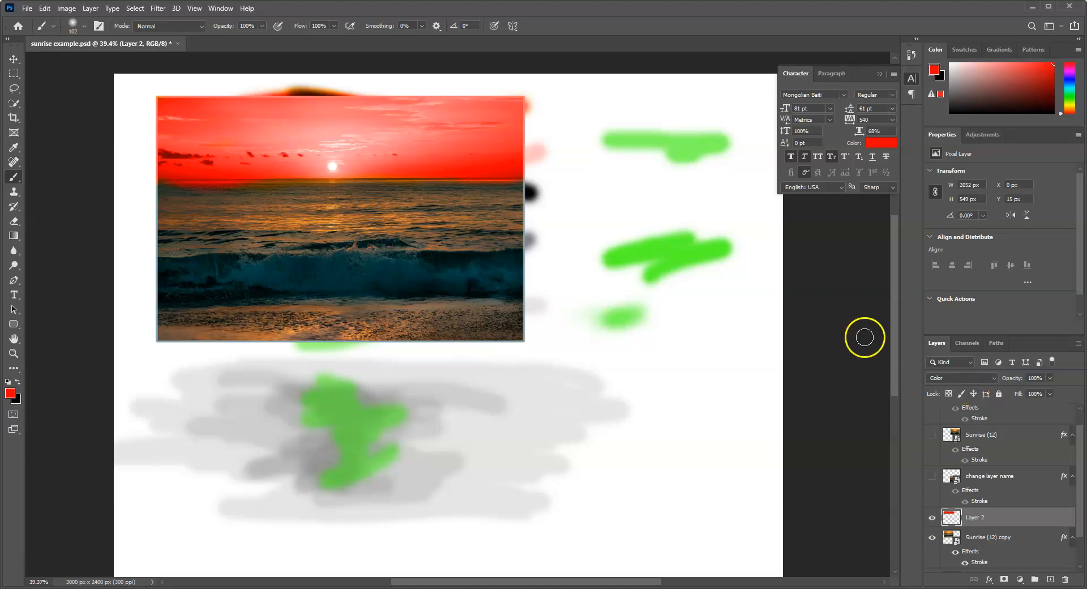
# - Set Layer 2 to the Soft Light blending mode and lower its layer opacity to 40%
pyautogui.click(988, 378)
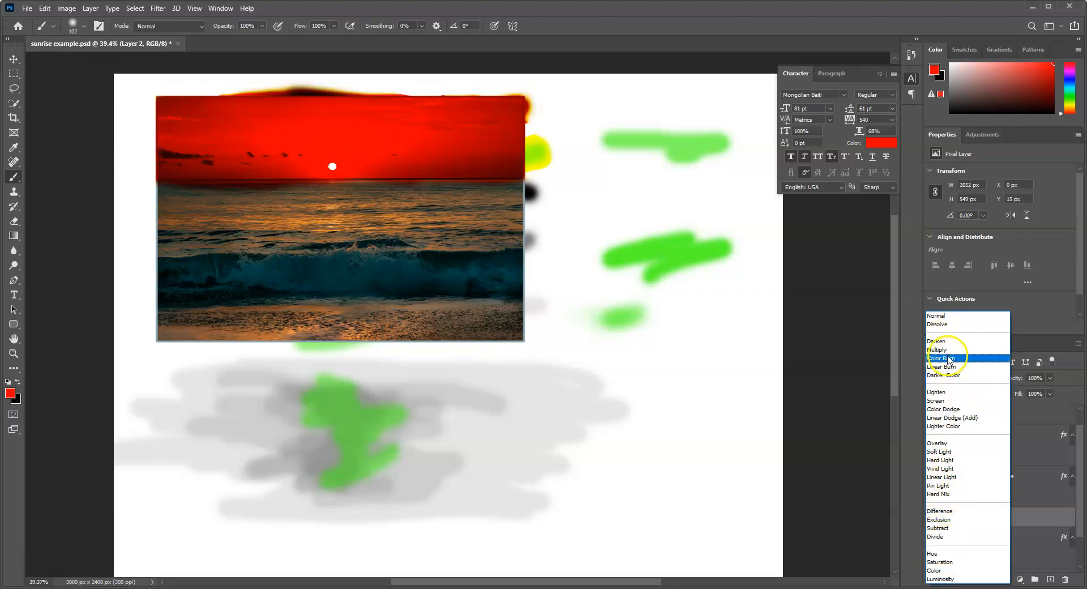
pyautogui.click(947, 453)
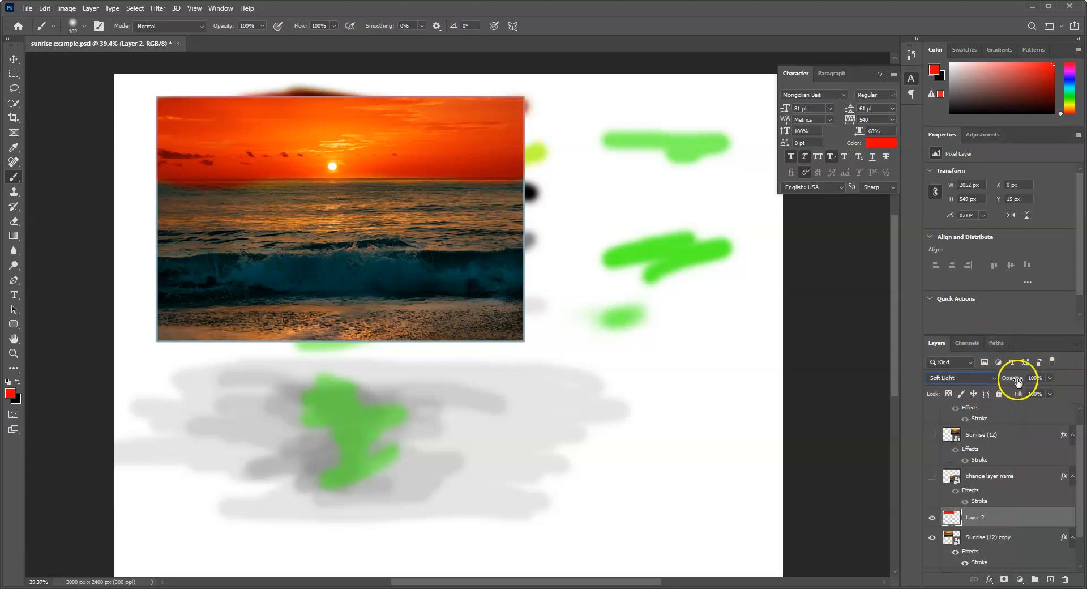
pyautogui.click(1049, 379)
pyautogui.moveTo(1049, 390); pyautogui.dragTo(1032, 393)
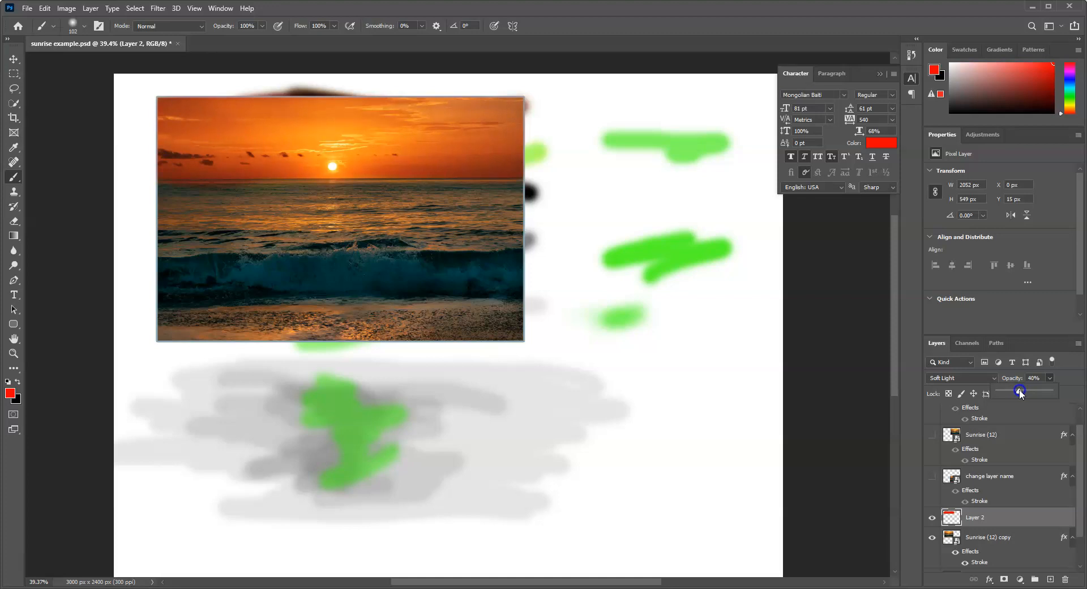
# - Set Layer 2's opacity to 54% and compare the sky with the layer hidden and shown
pyautogui.moveTo(1019, 393)
pyautogui.mouseDown()
pyautogui.moveTo(995, 392)
pyautogui.moveTo(1077, 390)
pyautogui.moveTo(1029, 393)
pyautogui.mouseUp()
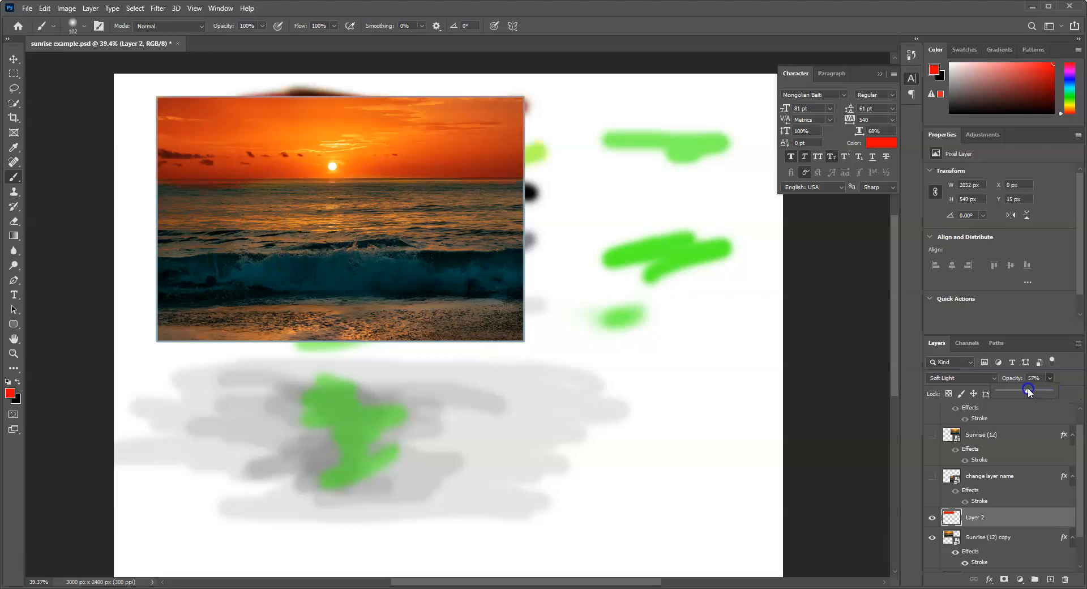
pyautogui.moveTo(1028, 391); pyautogui.dragTo(1028, 391)
pyautogui.click(933, 517)
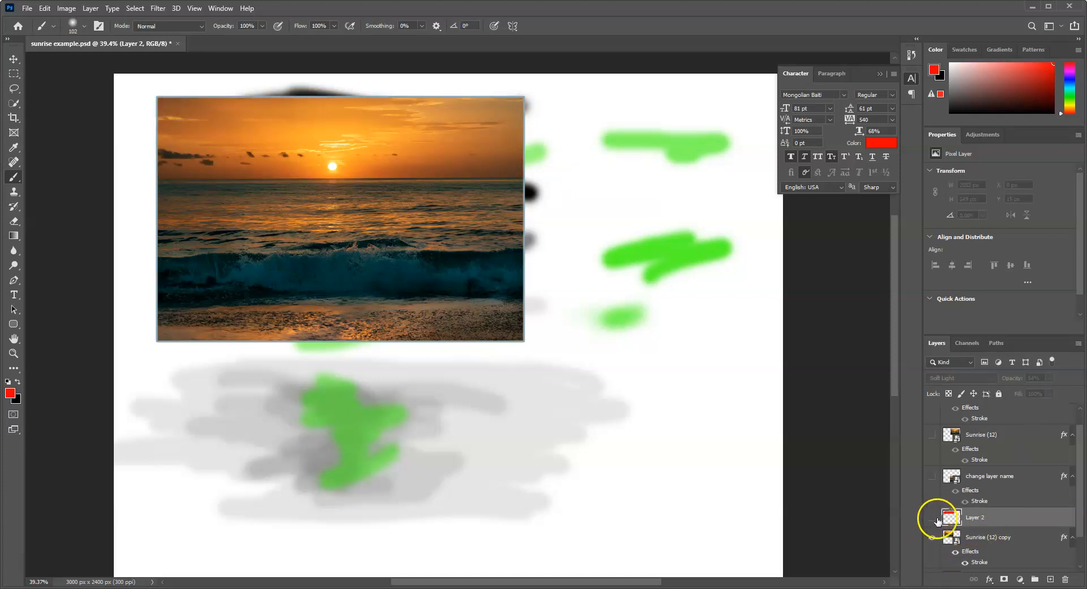
pyautogui.click(932, 517)
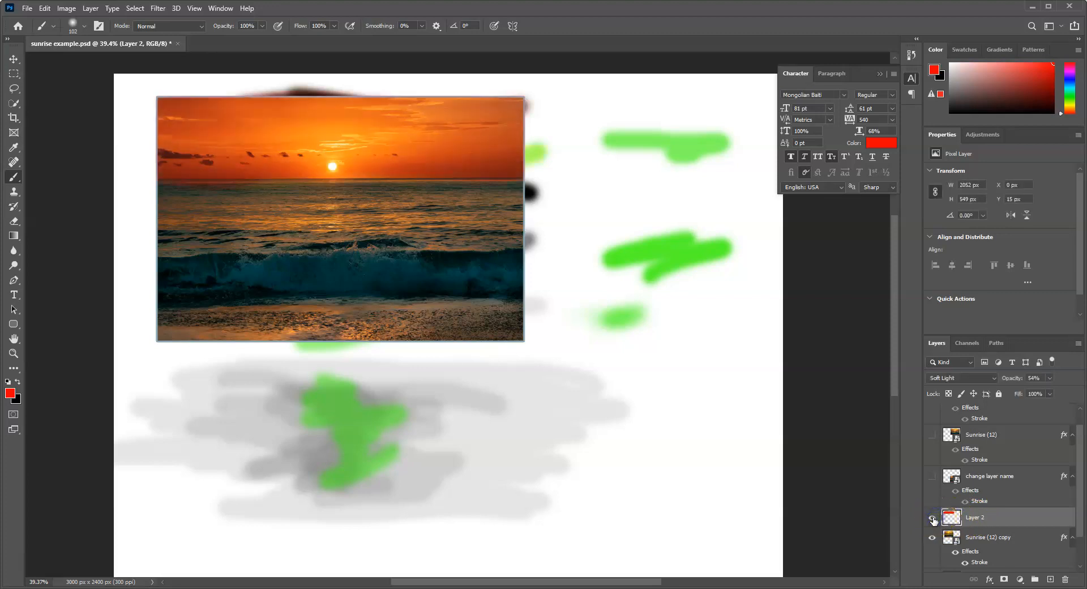
pyautogui.click(932, 518)
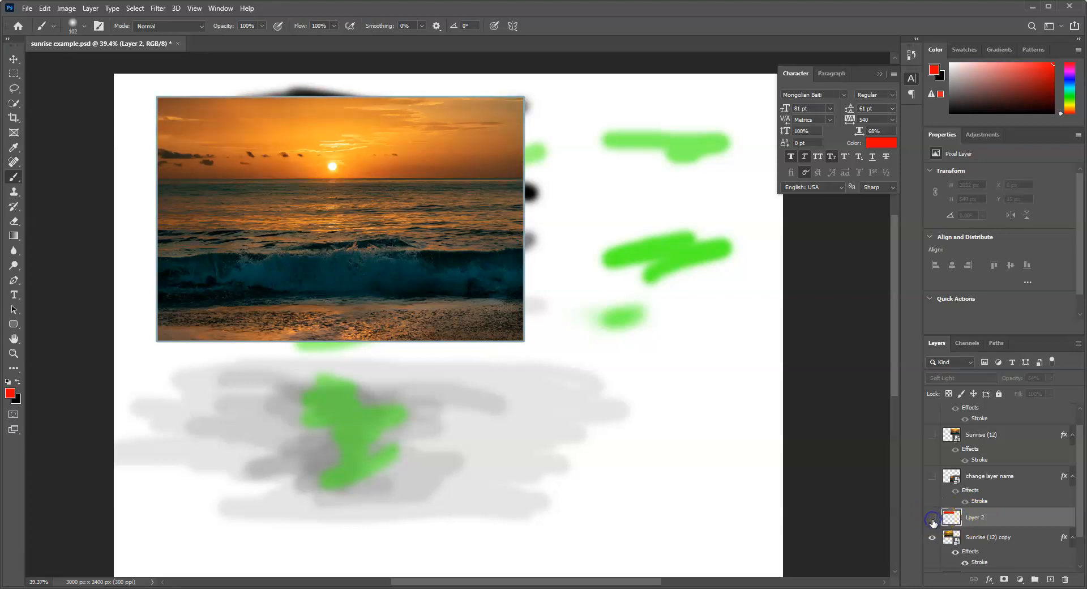
pyautogui.click(933, 518)
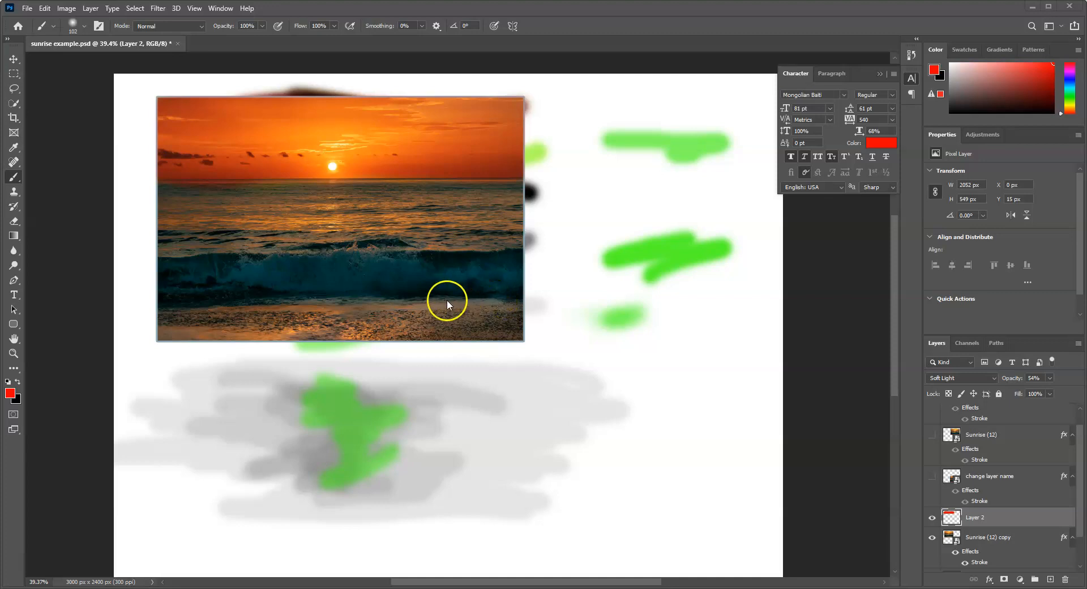
# - Create a new layer above Layer 2 and paint white over the crashing wave with the brush at 31% opacity
pyautogui.scroll(5, 447, 300)
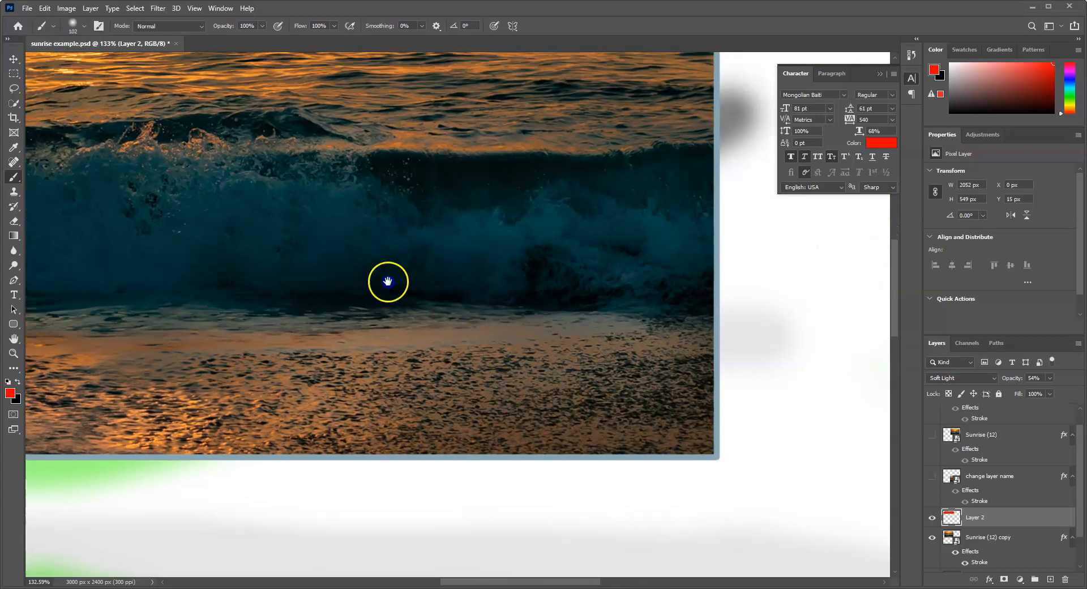
pyautogui.moveTo(389, 281); pyautogui.dragTo(717, 397)
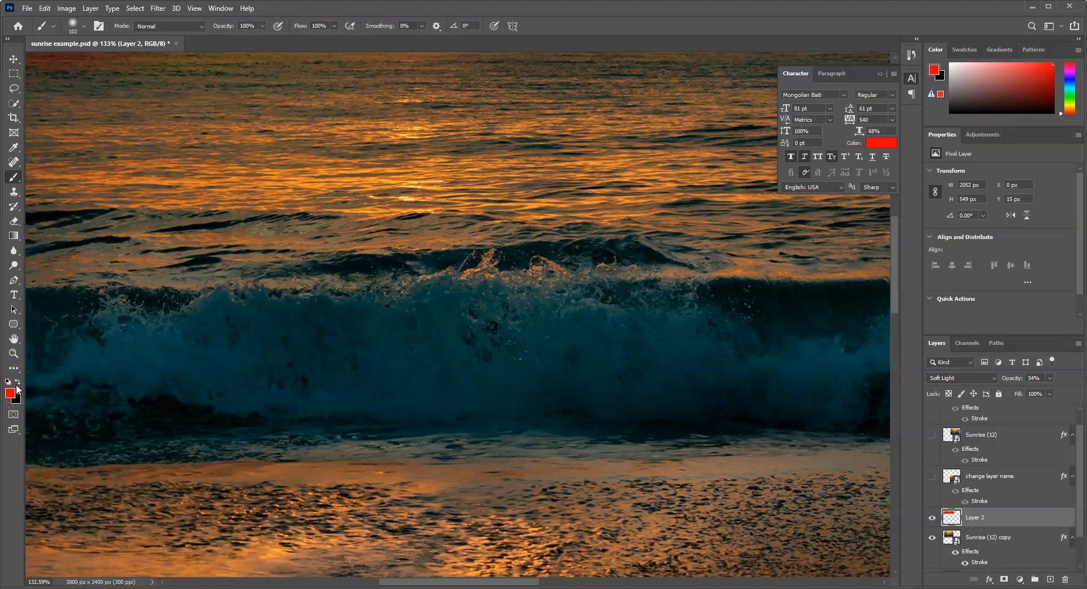
pyautogui.press('d')
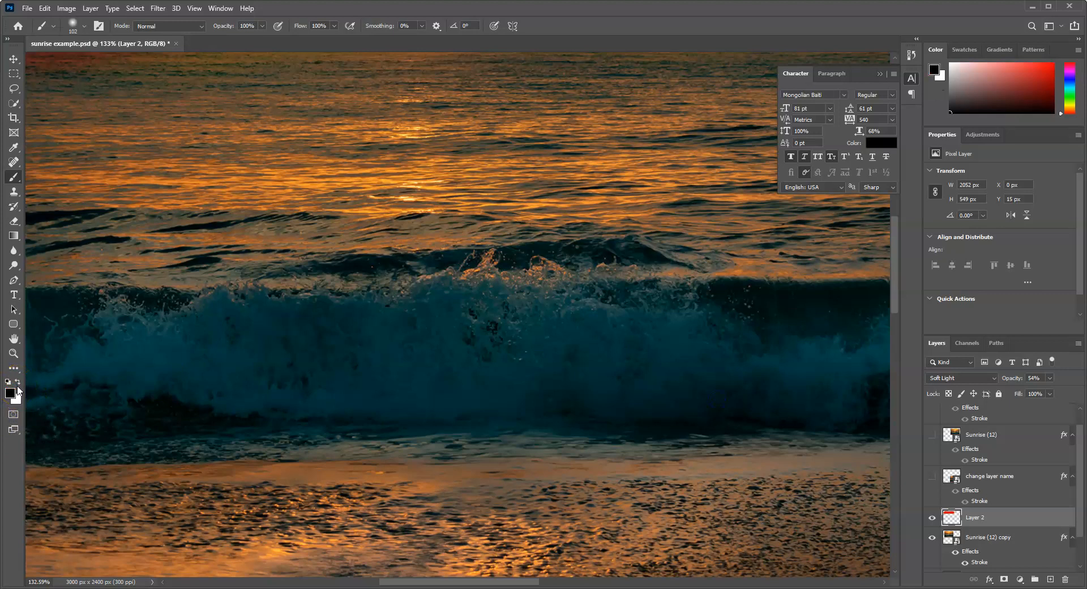
pyautogui.click(18, 383)
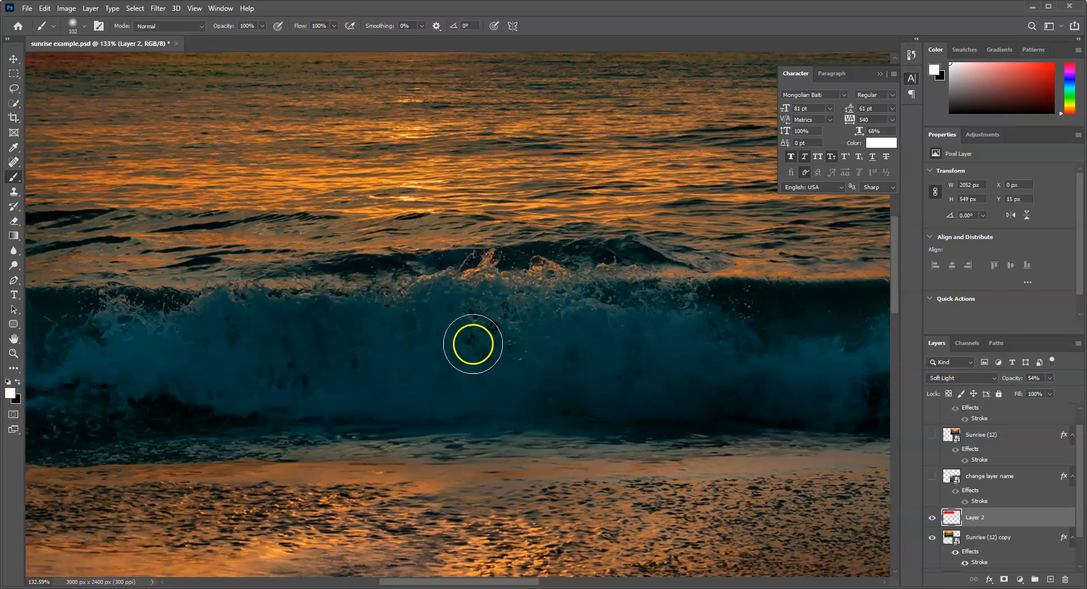
pyautogui.click(263, 26)
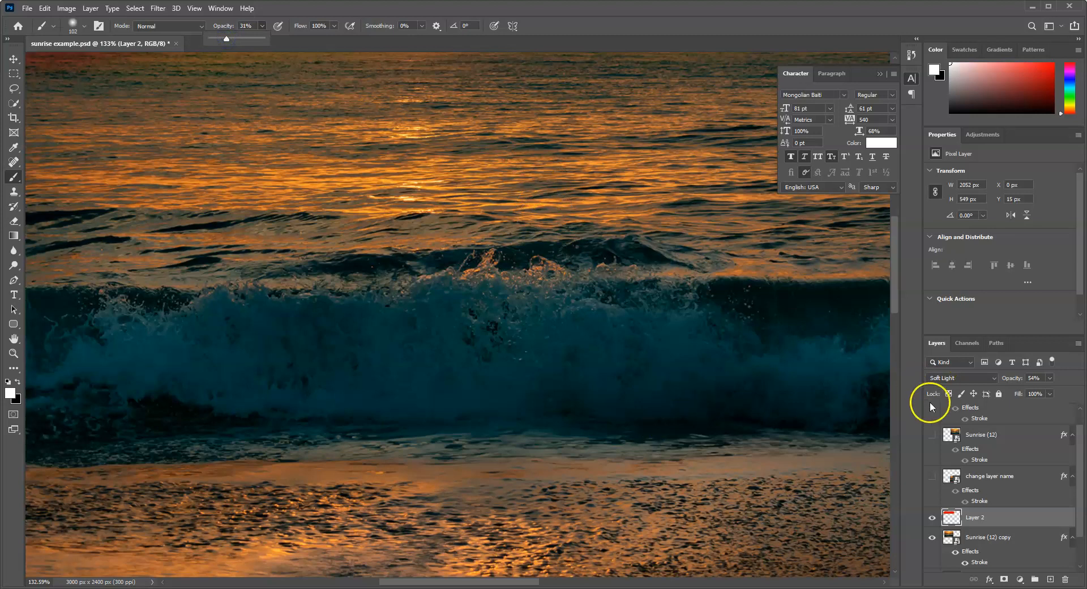
pyautogui.click(1050, 578)
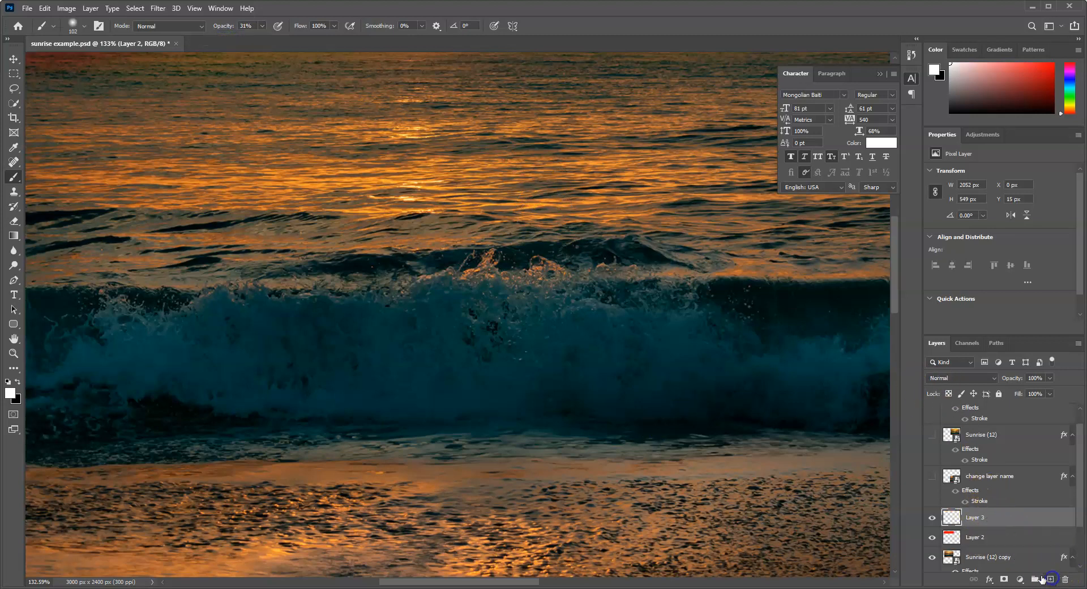
pyautogui.moveTo(405, 330)
pyautogui.mouseDown()
pyautogui.moveTo(517, 321)
pyautogui.moveTo(400, 340)
pyautogui.moveTo(207, 323)
pyautogui.moveTo(136, 340)
pyautogui.moveTo(457, 388)
pyautogui.moveTo(609, 342)
pyautogui.moveTo(570, 330)
pyautogui.moveTo(716, 362)
pyautogui.moveTo(781, 389)
pyautogui.moveTo(876, 357)
pyautogui.moveTo(635, 359)
pyautogui.moveTo(510, 322)
pyautogui.moveTo(201, 337)
pyautogui.moveTo(592, 389)
pyautogui.moveTo(551, 337)
pyautogui.moveTo(115, 324)
pyautogui.moveTo(121, 334)
pyautogui.moveTo(175, 336)
pyautogui.mouseUp()
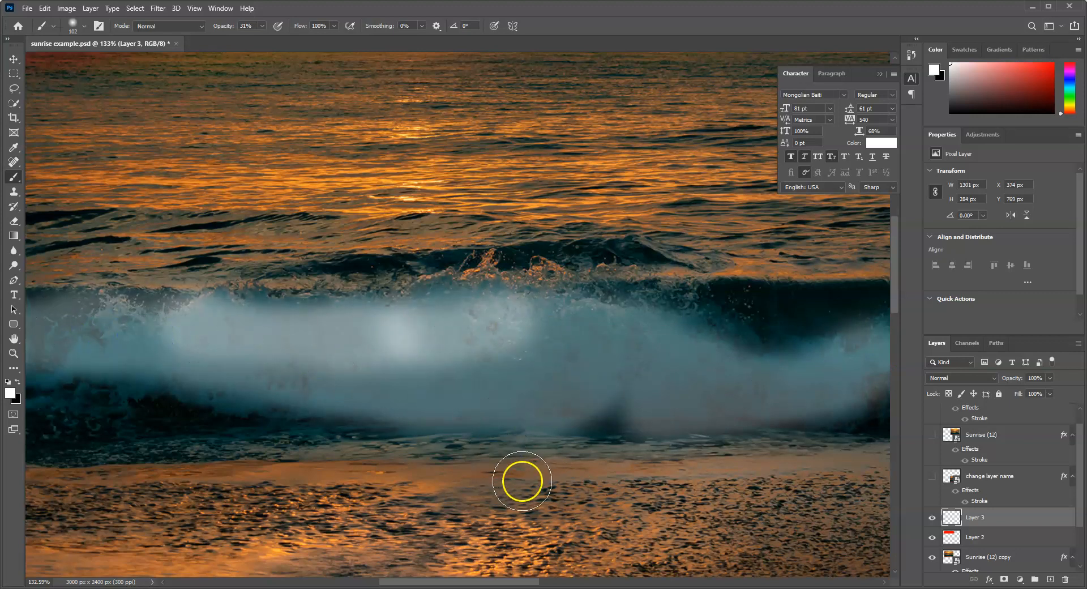
# - Set Layer 3 to the Overlay blending mode and compare the wave with the layer hidden and shown
pyautogui.scroll(-4, 441, 426)
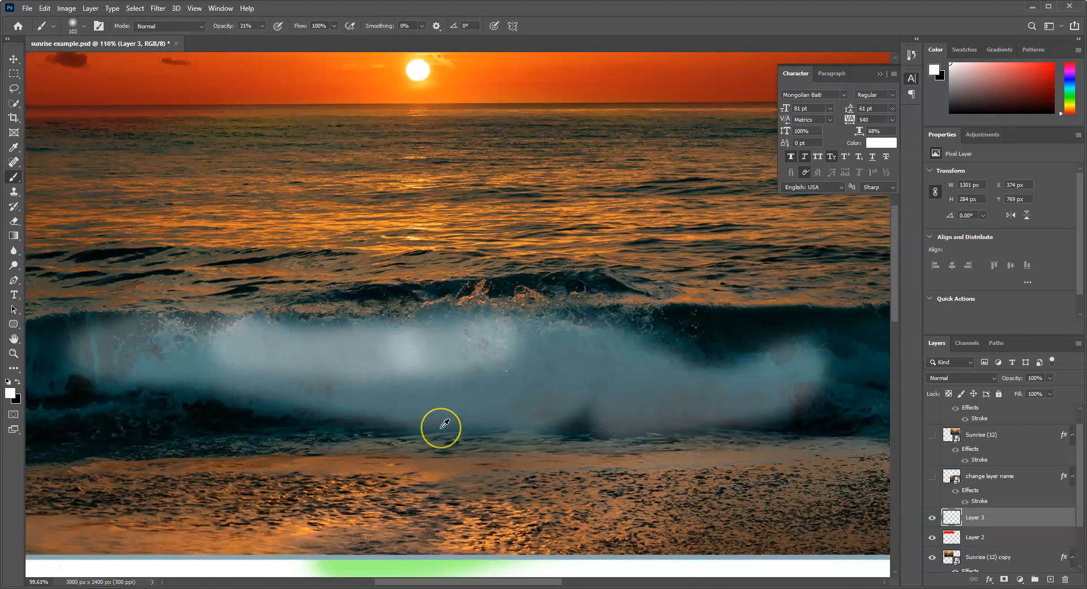
pyautogui.scroll(-1, 444, 423)
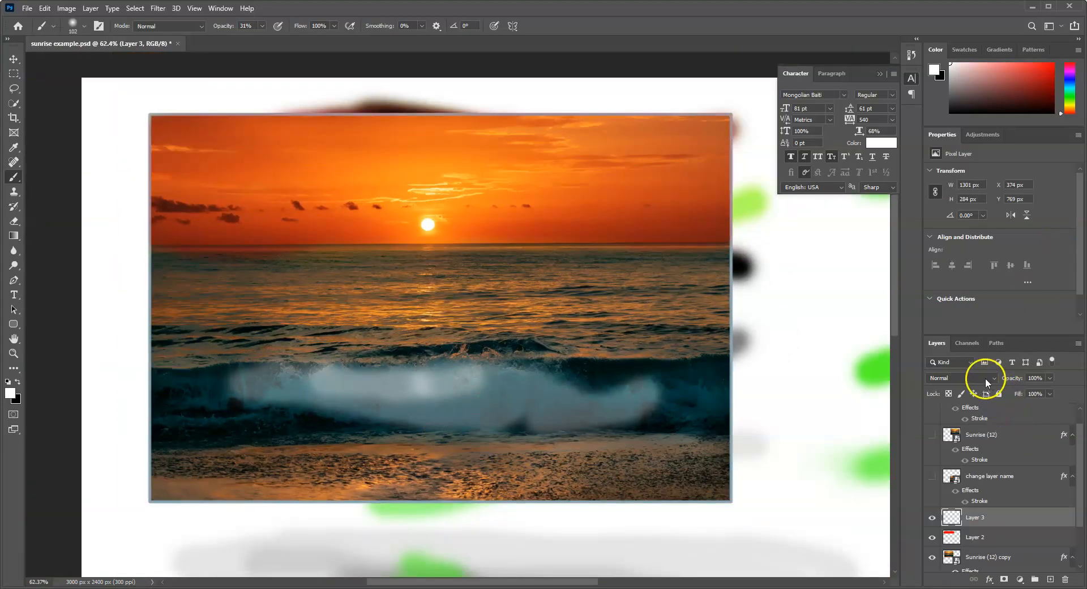
pyautogui.click(986, 379)
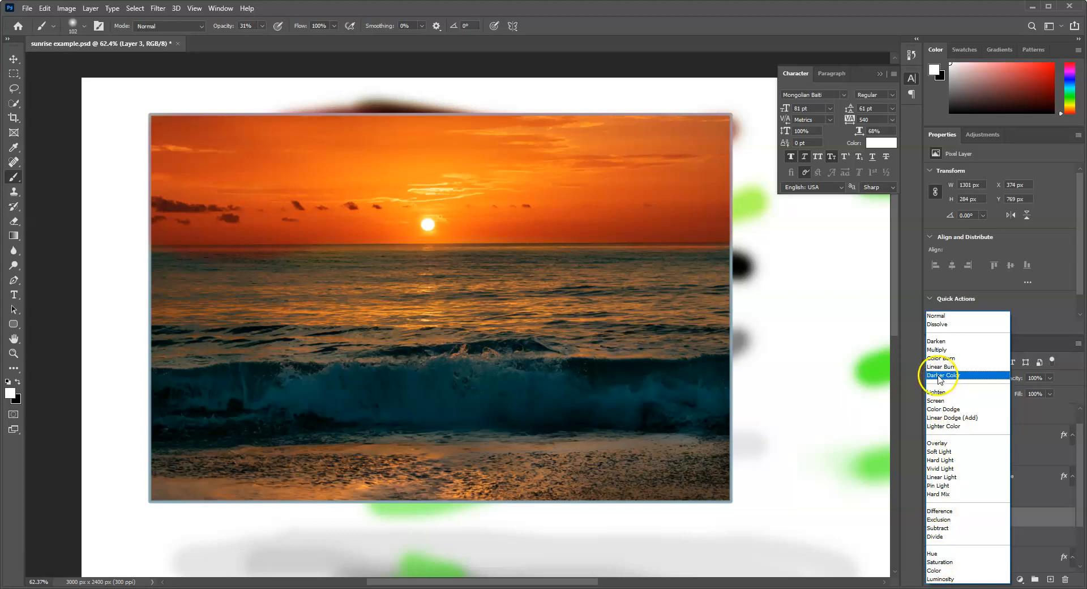
pyautogui.click(949, 445)
pyautogui.click(932, 518)
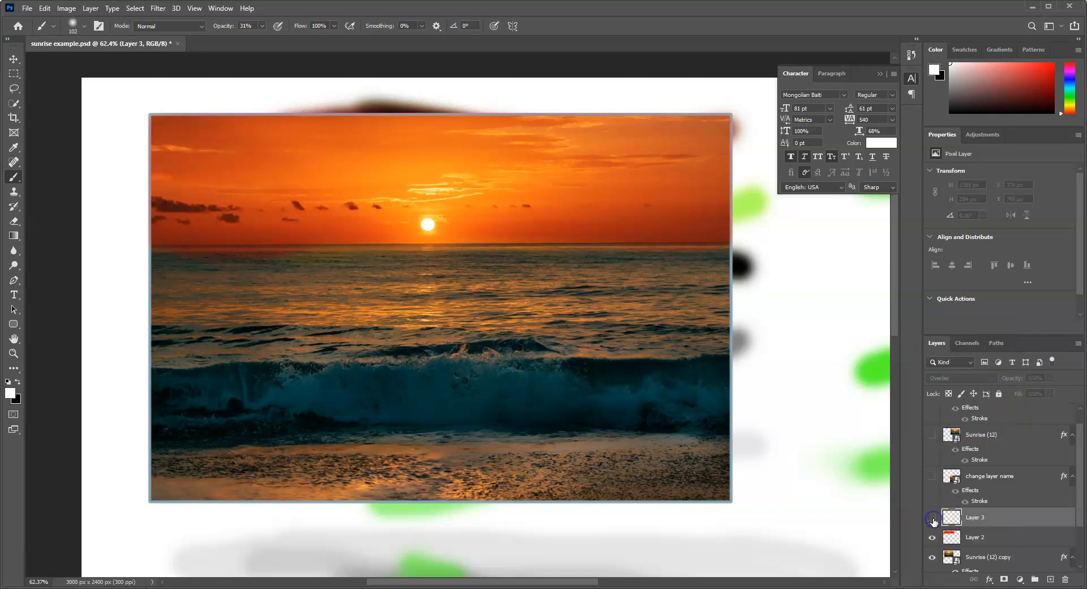
pyautogui.click(933, 518)
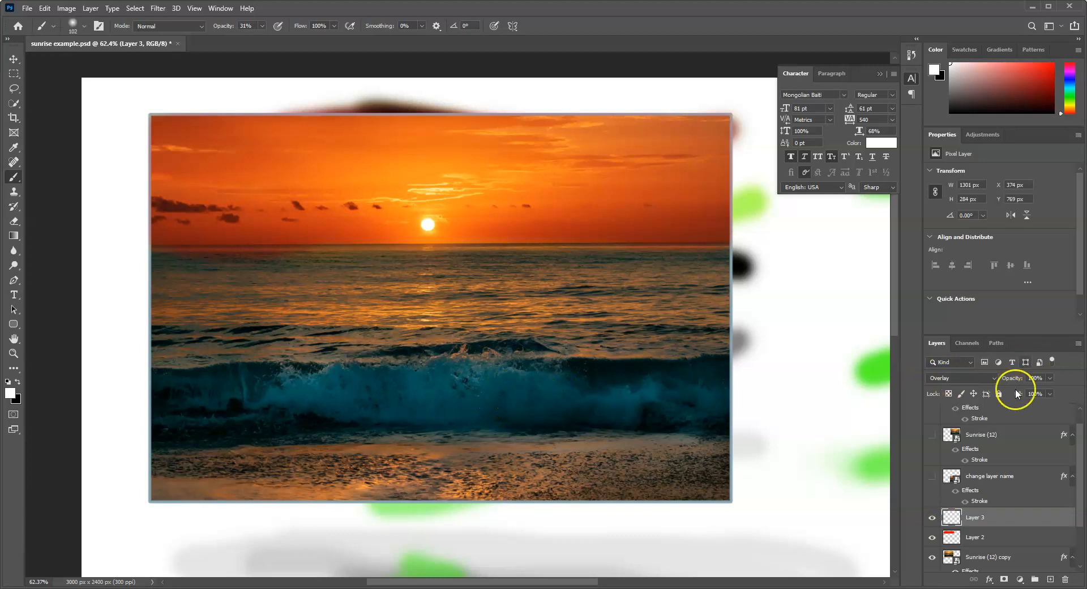
# - Try different opacities on Layer 3 and settle on about 46% for the wave highlight
pyautogui.click(1050, 378)
pyautogui.moveTo(1052, 391); pyautogui.dragTo(1024, 397)
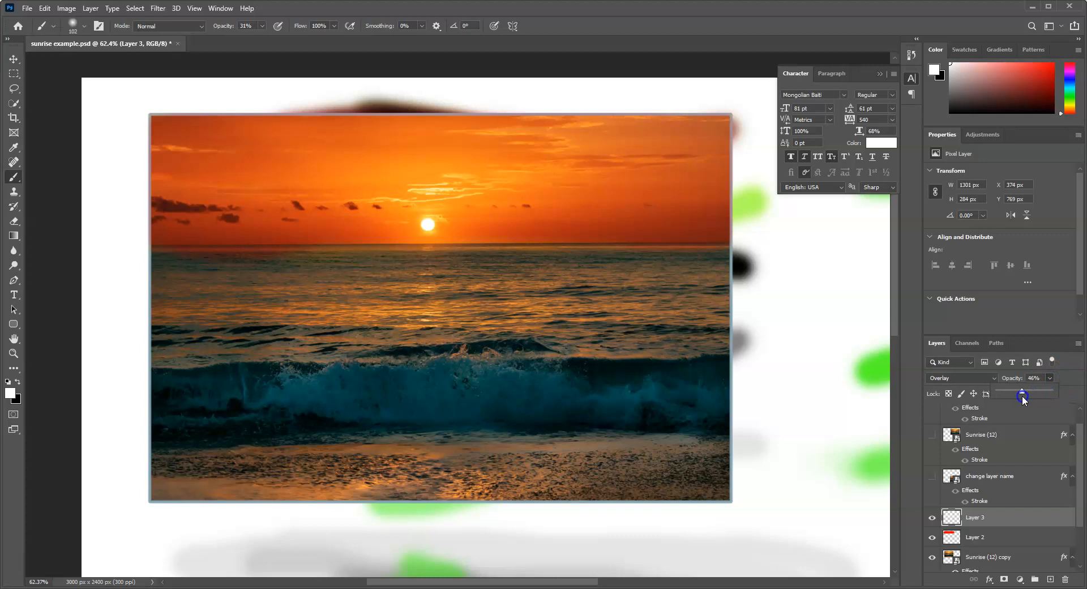
pyautogui.moveTo(999, 394); pyautogui.dragTo(994, 397)
pyautogui.moveTo(1017, 393); pyautogui.dragTo(1022, 396)
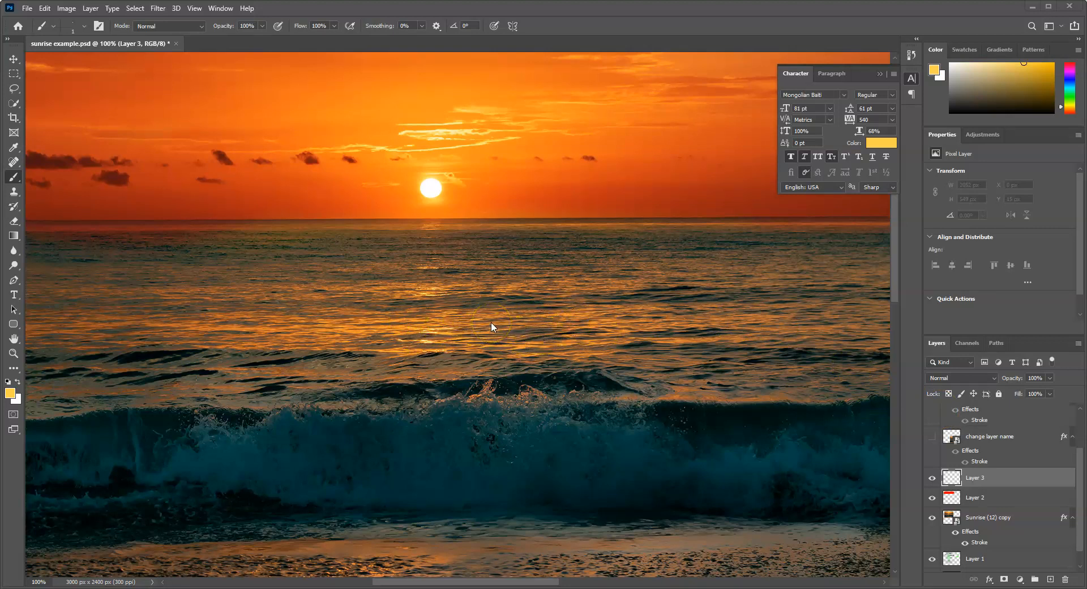
# - Paint a yellow highlight about 19 px long and 4 px high on the water in Layer 3, using a 1 px brush
pyautogui.scroll(8, 498, 321)
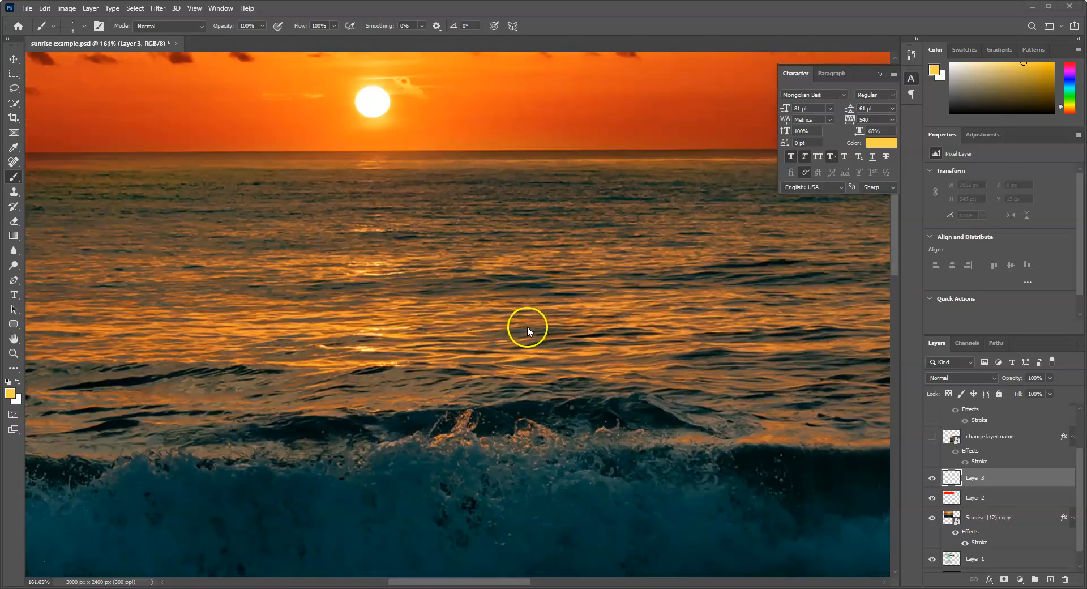
pyautogui.scroll(10, 524, 323)
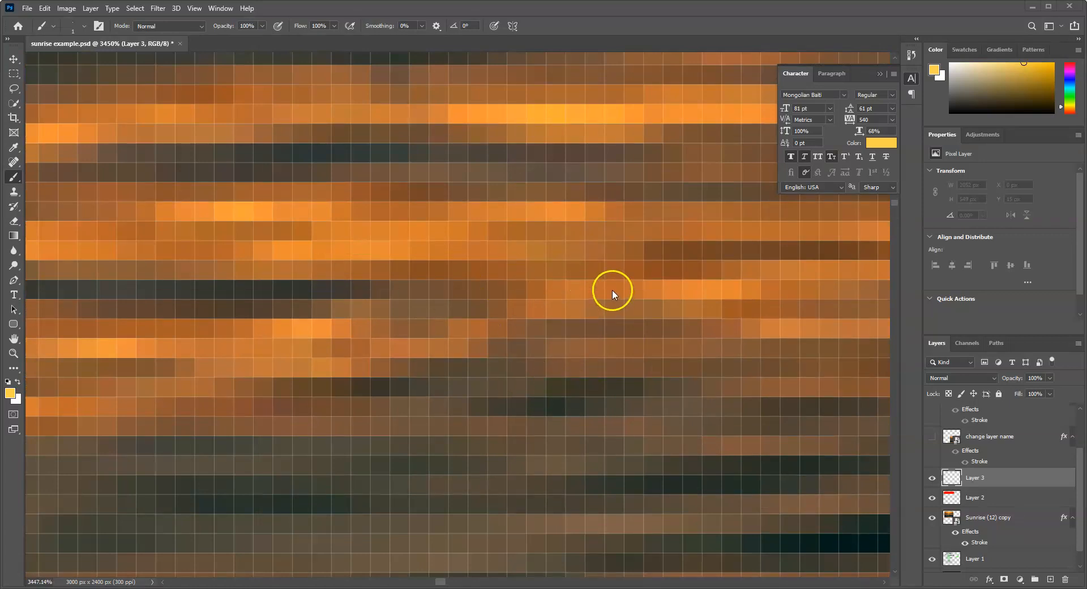
pyautogui.click(977, 479)
pyautogui.click(497, 348)
pyautogui.click(517, 349)
pyautogui.moveTo(539, 350); pyautogui.dragTo(558, 351)
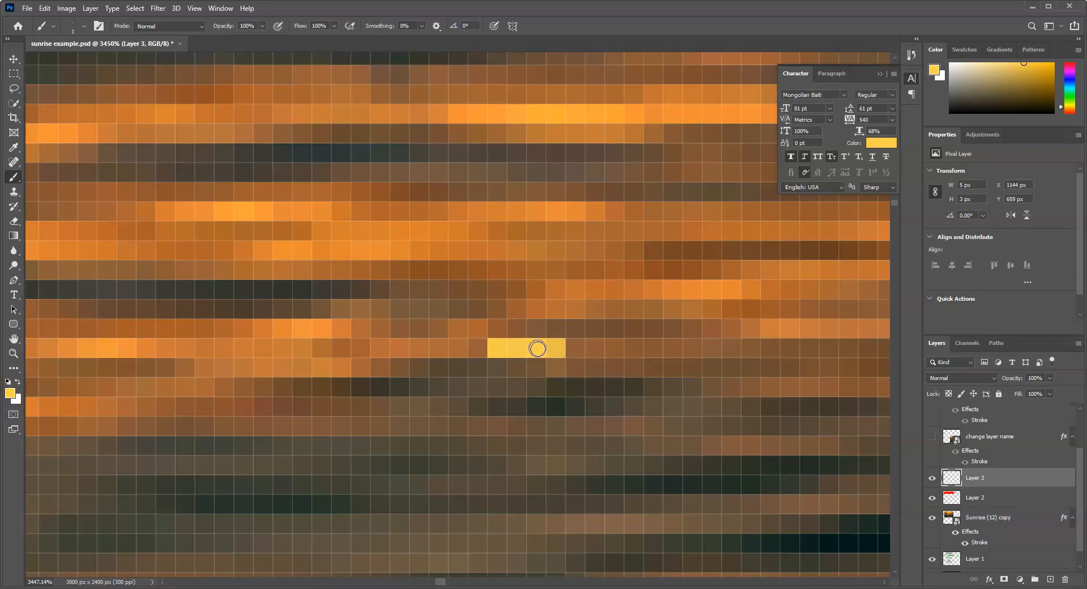
pyautogui.moveTo(555, 349)
pyautogui.mouseDown()
pyautogui.moveTo(590, 345)
pyautogui.moveTo(510, 342)
pyautogui.moveTo(790, 356)
pyautogui.moveTo(525, 363)
pyautogui.moveTo(750, 354)
pyautogui.moveTo(706, 336)
pyautogui.moveTo(563, 359)
pyautogui.moveTo(745, 357)
pyautogui.moveTo(688, 362)
pyautogui.moveTo(650, 349)
pyautogui.moveTo(616, 364)
pyautogui.mouseUp()
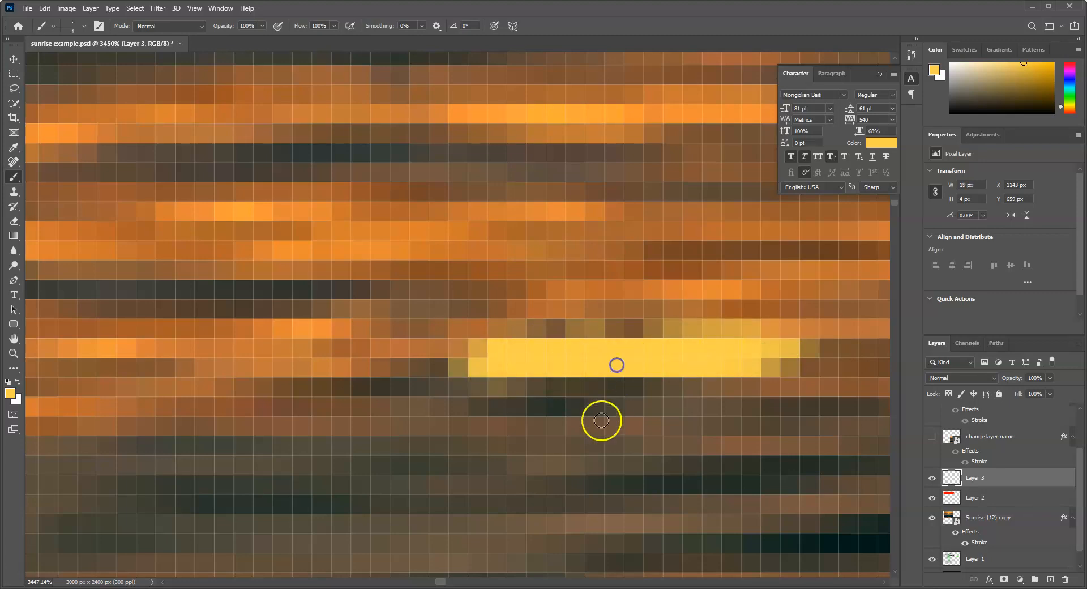
# - Examine the yellow highlight on the water at several zoom levels, finishing with the whole canvas in view
pyautogui.scroll(-8, 596, 418)
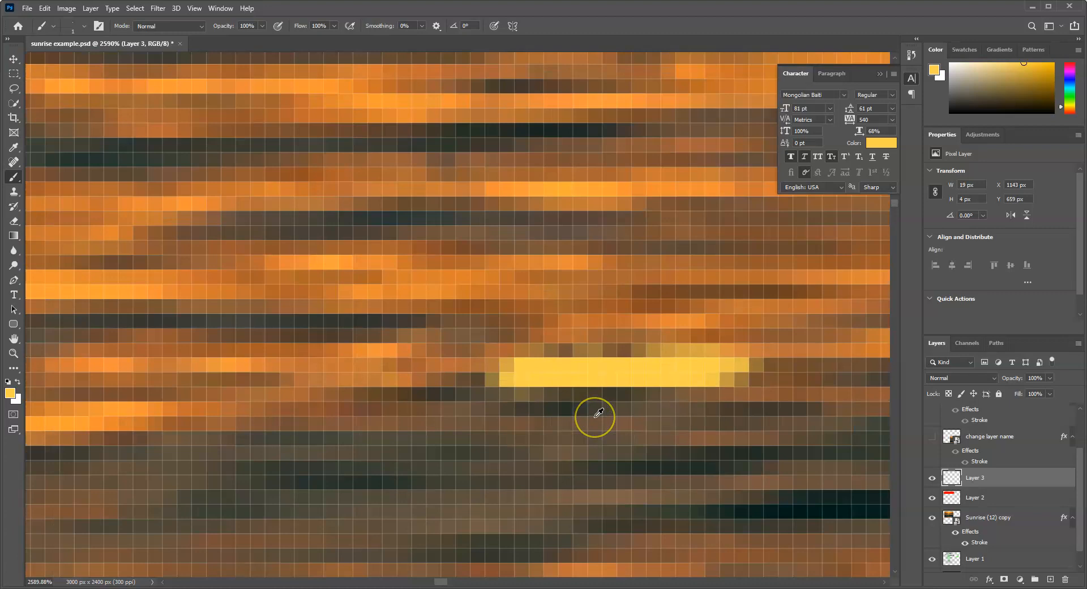
pyautogui.scroll(-10, 598, 413)
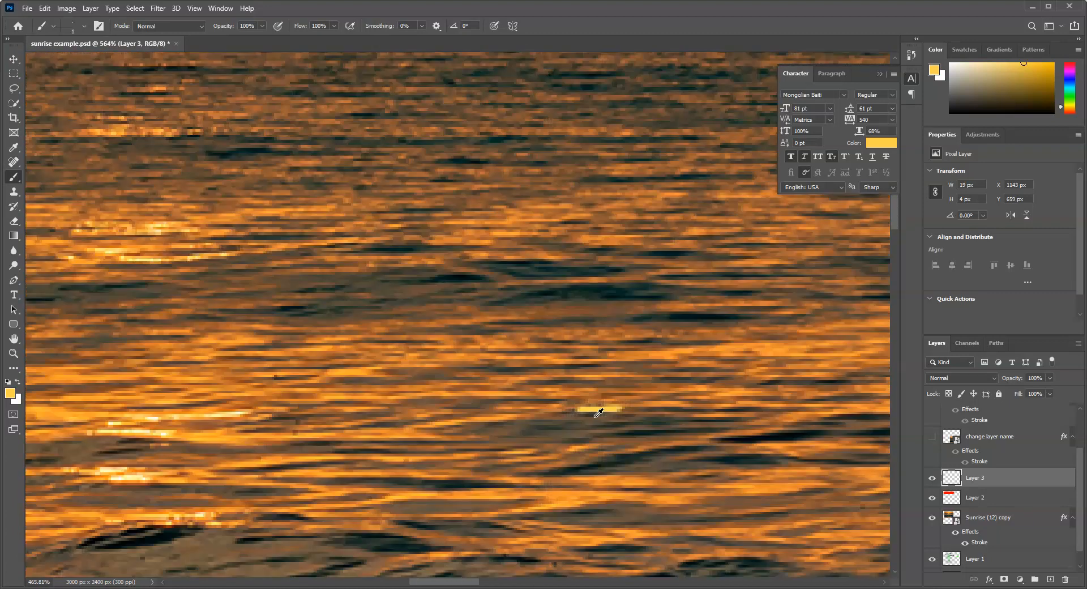
pyautogui.scroll(-4, 598, 413)
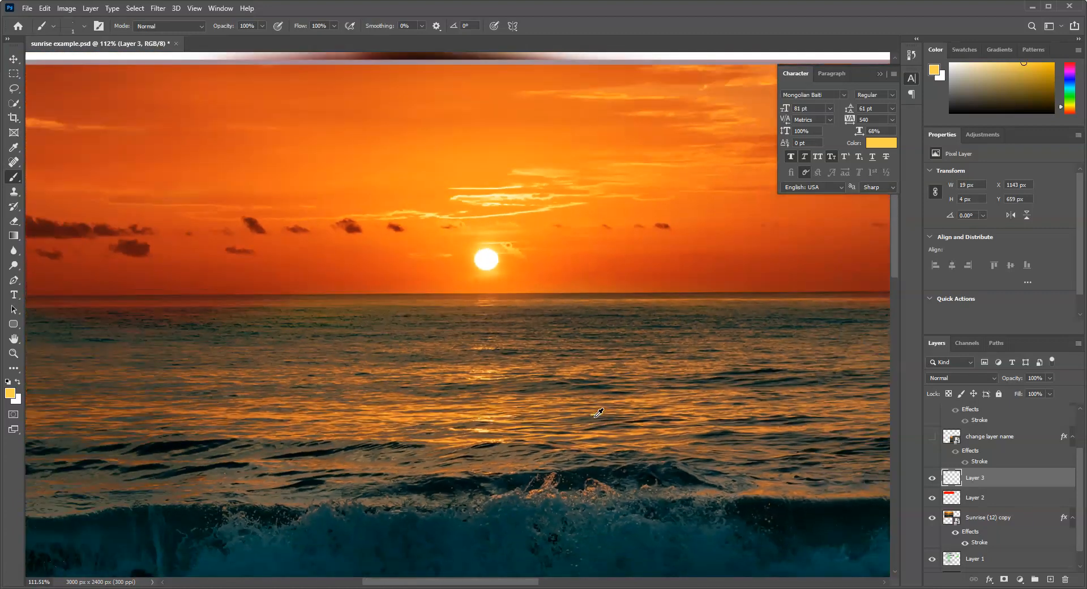
pyautogui.scroll(-4, 652, 400)
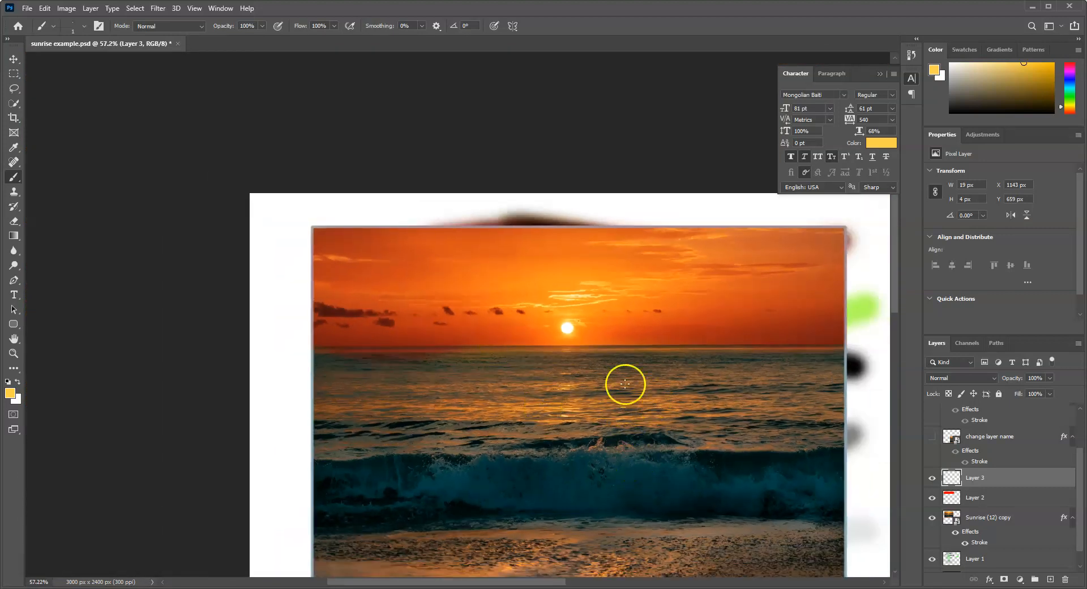
pyautogui.scroll(-3, 623, 379)
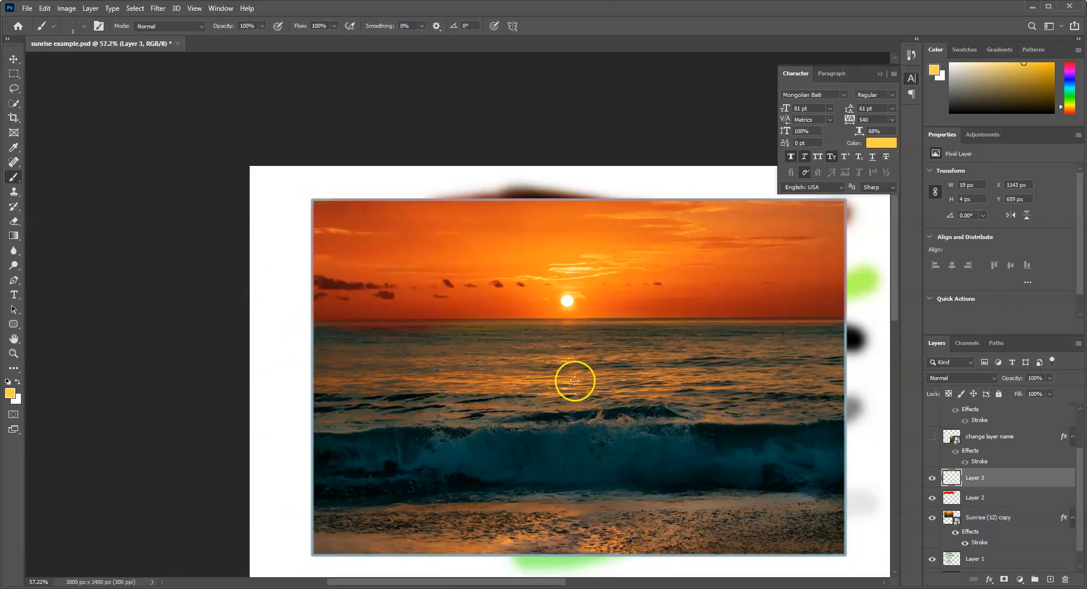
pyautogui.scroll(2, 669, 391)
pyautogui.scroll(10, 669, 390)
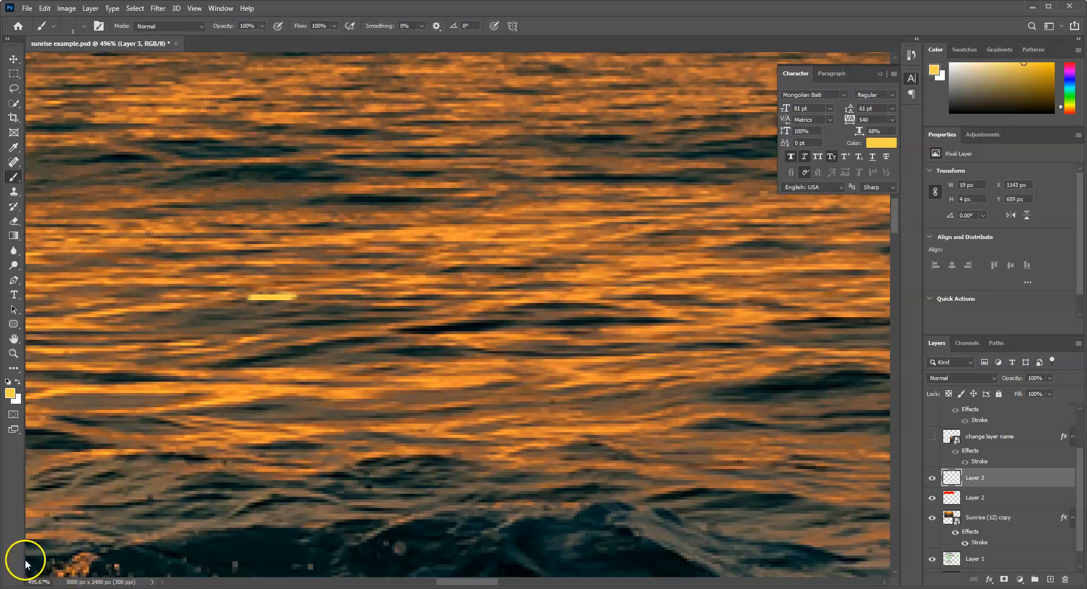
pyautogui.hotkey('ctrl', '0')
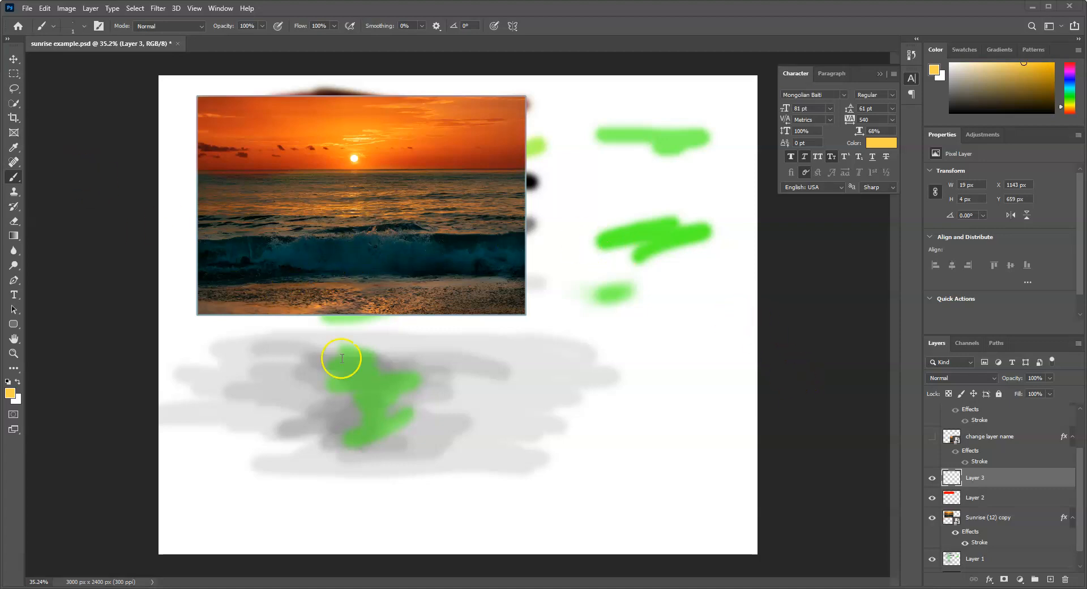
# - Set the Brush tool's foreground color to a dark golden brown, and replace it with an orange-red sampled from the photo's sky
pyautogui.click(14, 59)
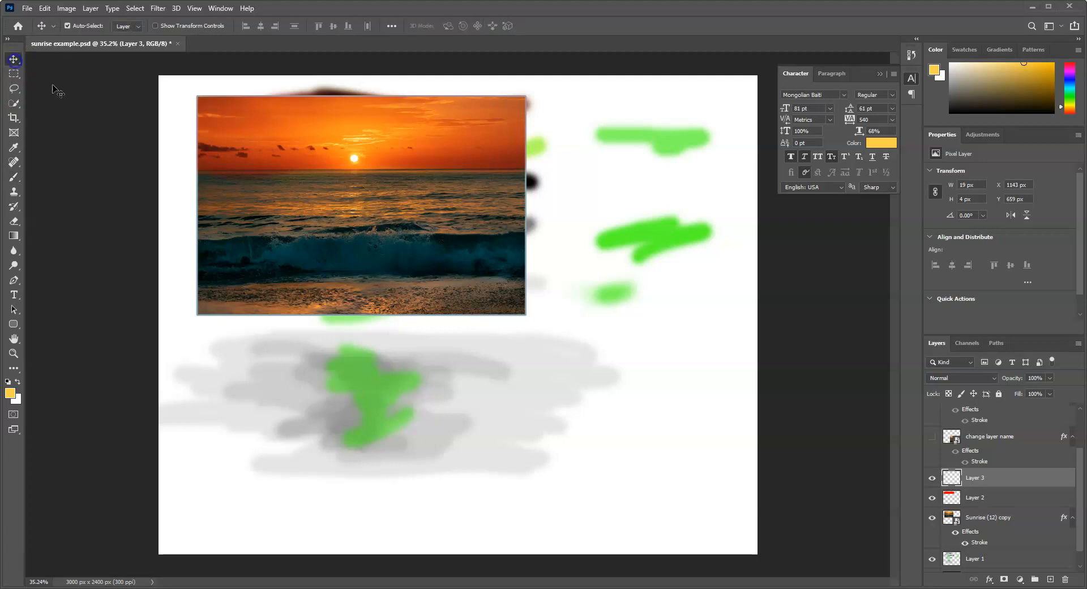
pyautogui.press('b')
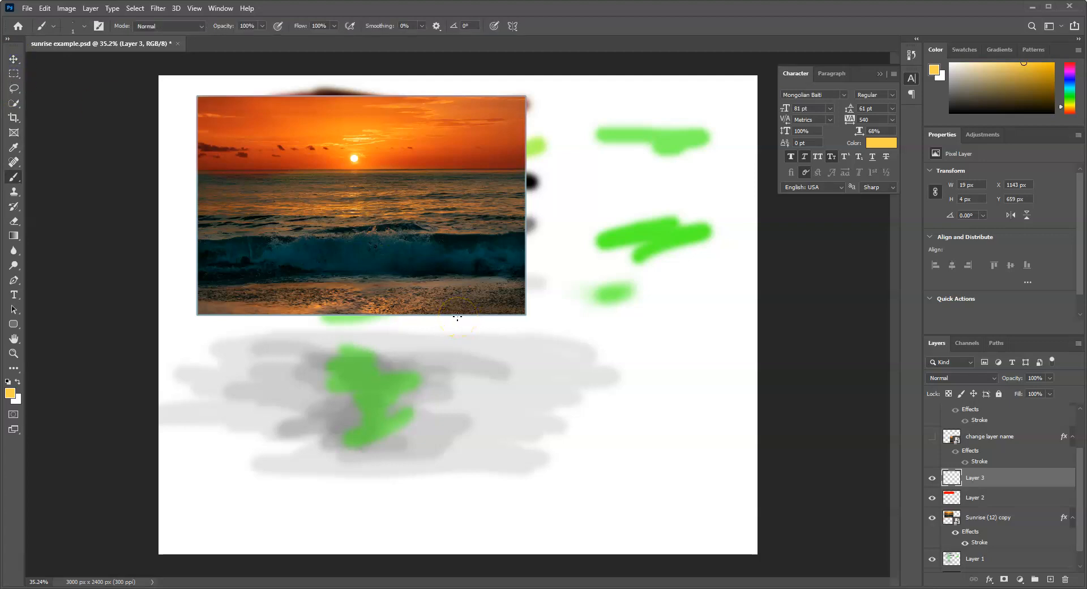
pyautogui.click(9, 394)
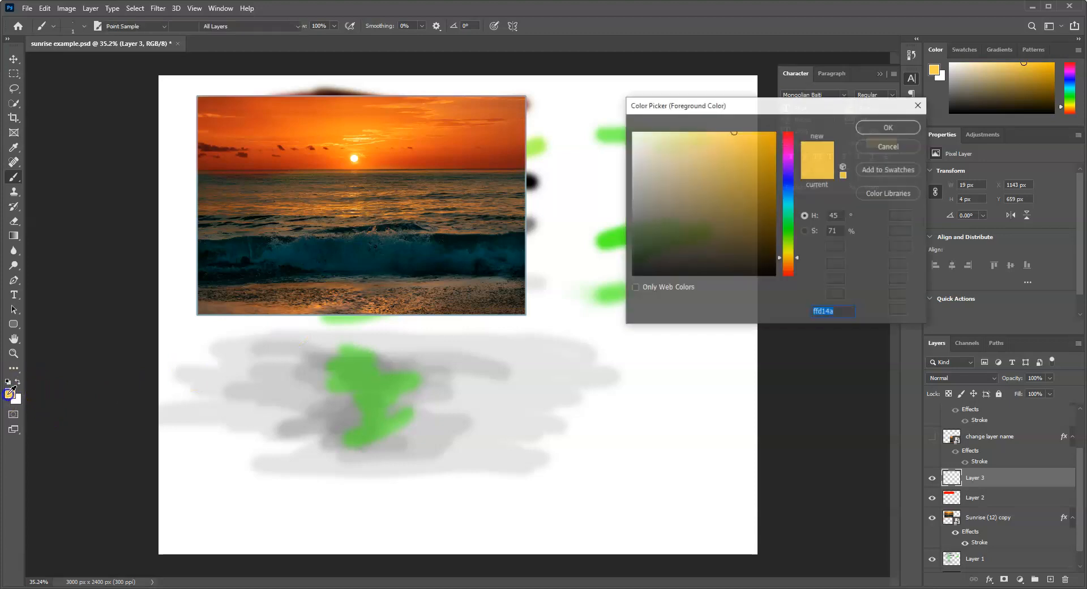
pyautogui.moveTo(685, 241); pyautogui.dragTo(771, 226)
pyautogui.click(889, 127)
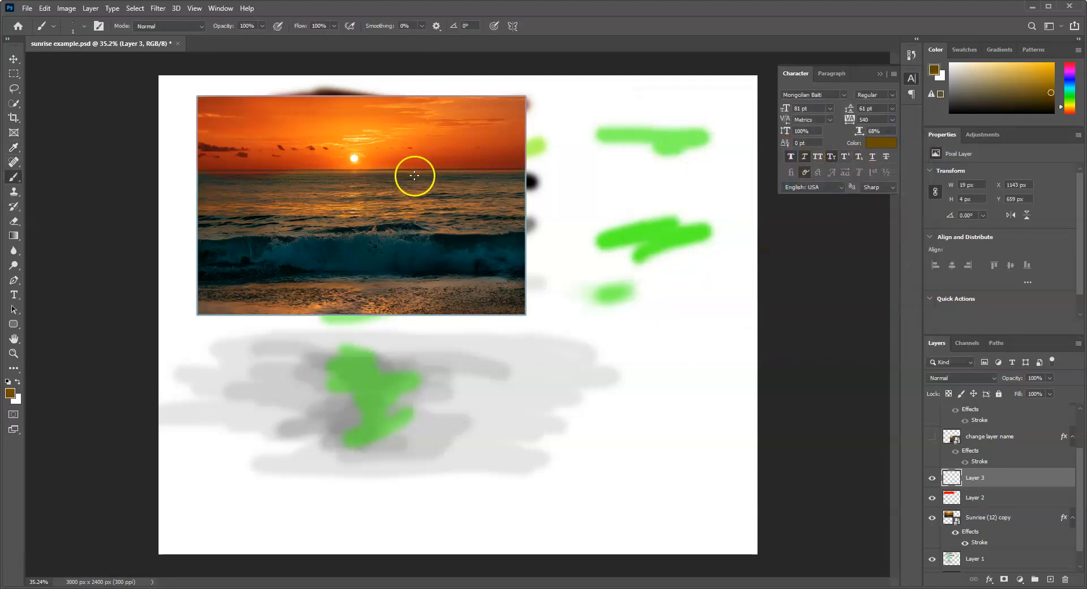
pyautogui.moveTo(419, 173); pyautogui.dragTo(437, 150)
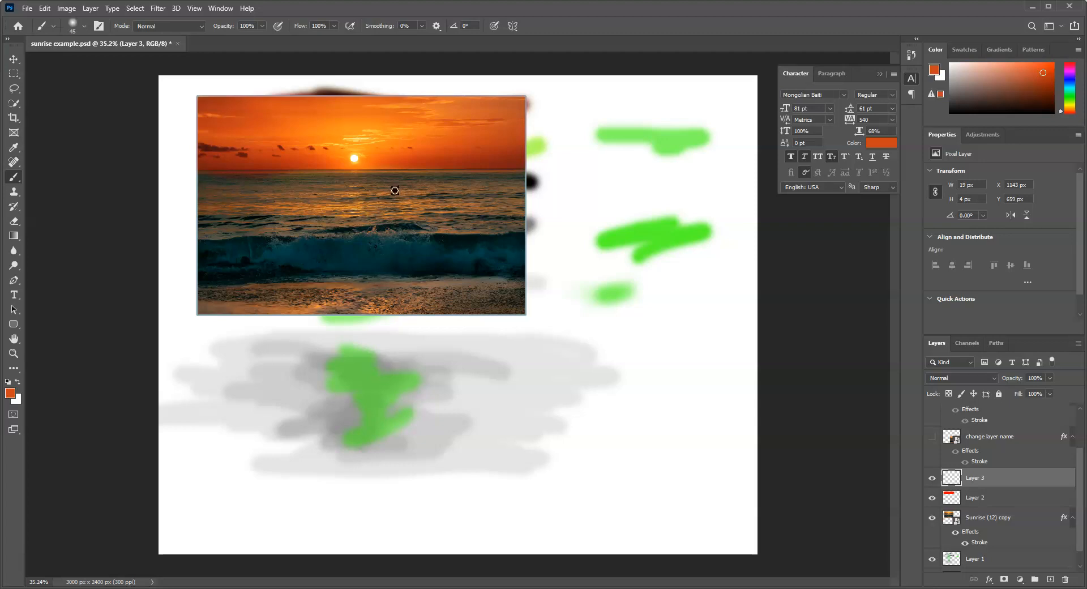
# - Paint faint orange-red strokes over the sky and water on Layer 3 at a reduced brush opacity, and restore the opacity to 100%
pyautogui.click(261, 26)
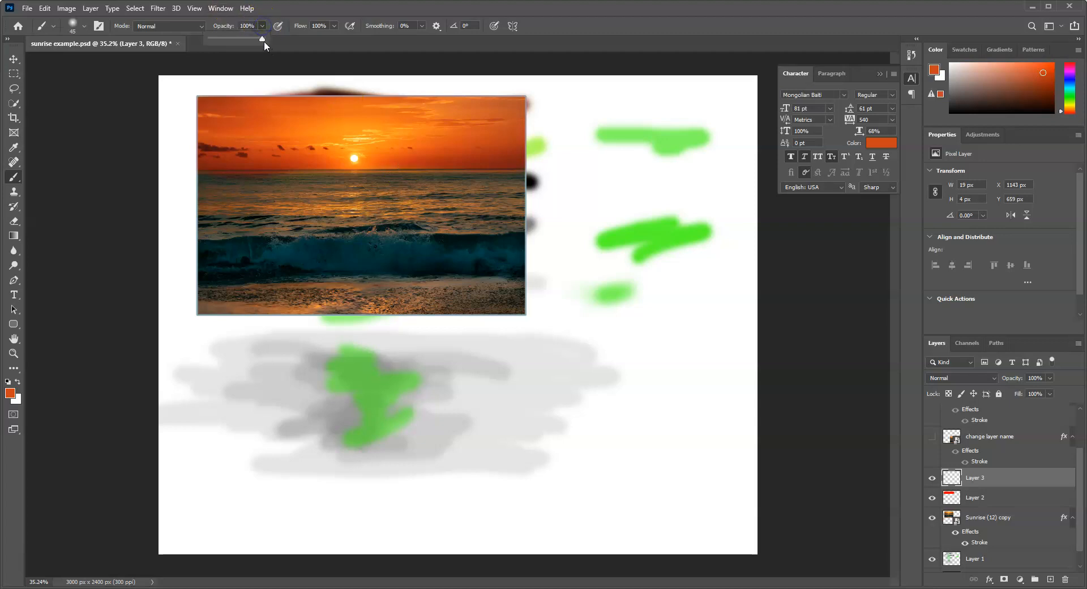
pyautogui.moveTo(233, 41); pyautogui.dragTo(232, 41)
pyautogui.moveTo(300, 151)
pyautogui.mouseDown()
pyautogui.moveTo(338, 165)
pyautogui.moveTo(389, 162)
pyautogui.moveTo(373, 187)
pyautogui.mouseUp()
pyautogui.moveTo(371, 137)
pyautogui.mouseDown()
pyautogui.moveTo(411, 138)
pyautogui.moveTo(433, 165)
pyautogui.mouseUp()
pyautogui.moveTo(405, 198); pyautogui.dragTo(321, 201)
pyautogui.click(262, 25)
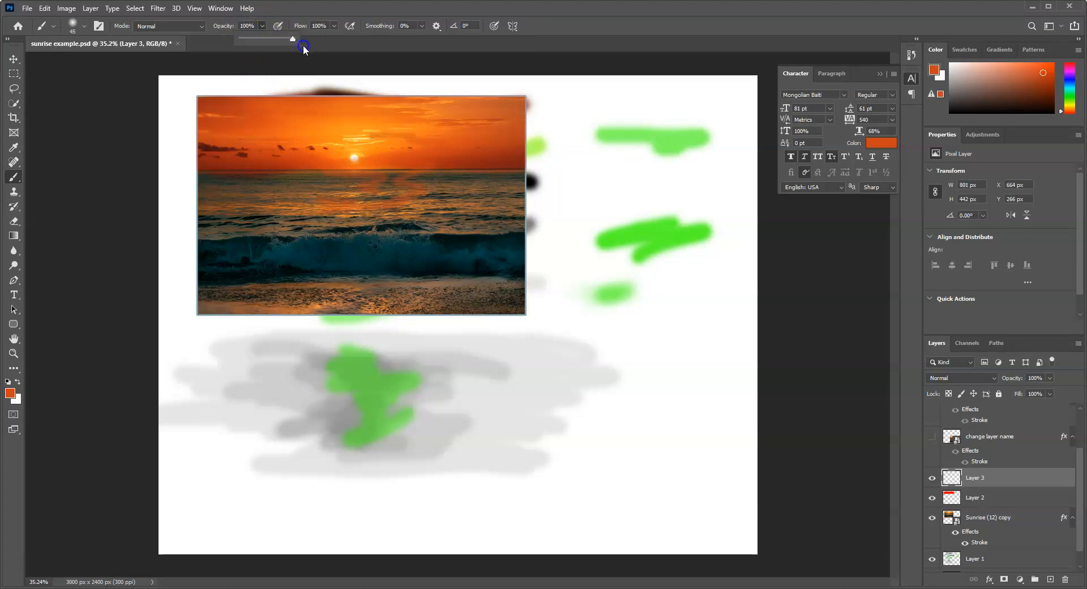
# - Look through the General Brushes presets for the Brush tool, and collapse that group to view the other brush categories
pyautogui.click(74, 24)
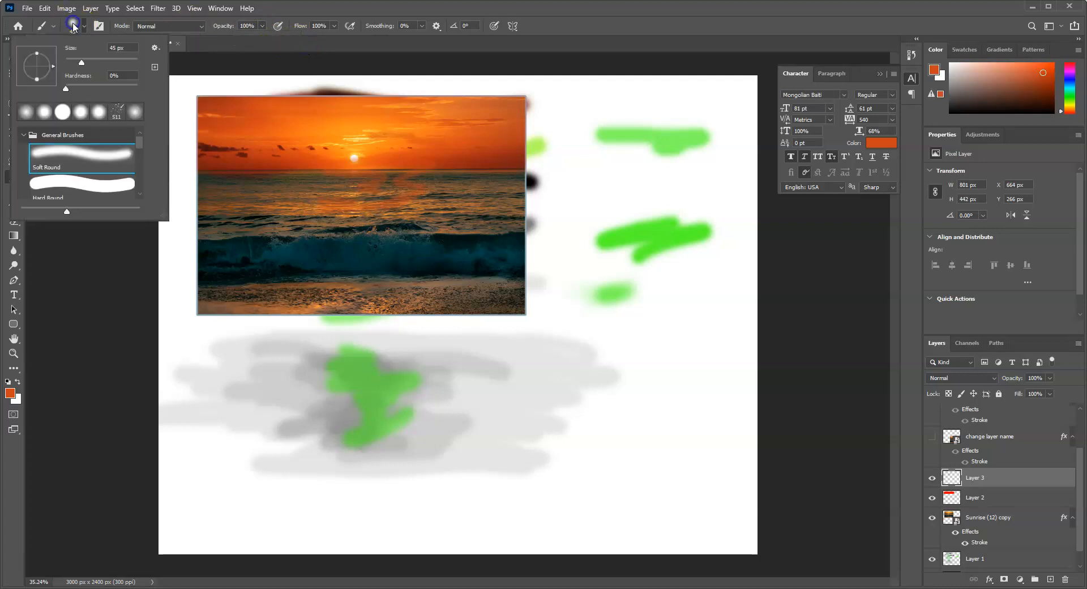
pyautogui.scroll(-3, 67, 156)
pyautogui.scroll(-5, 68, 155)
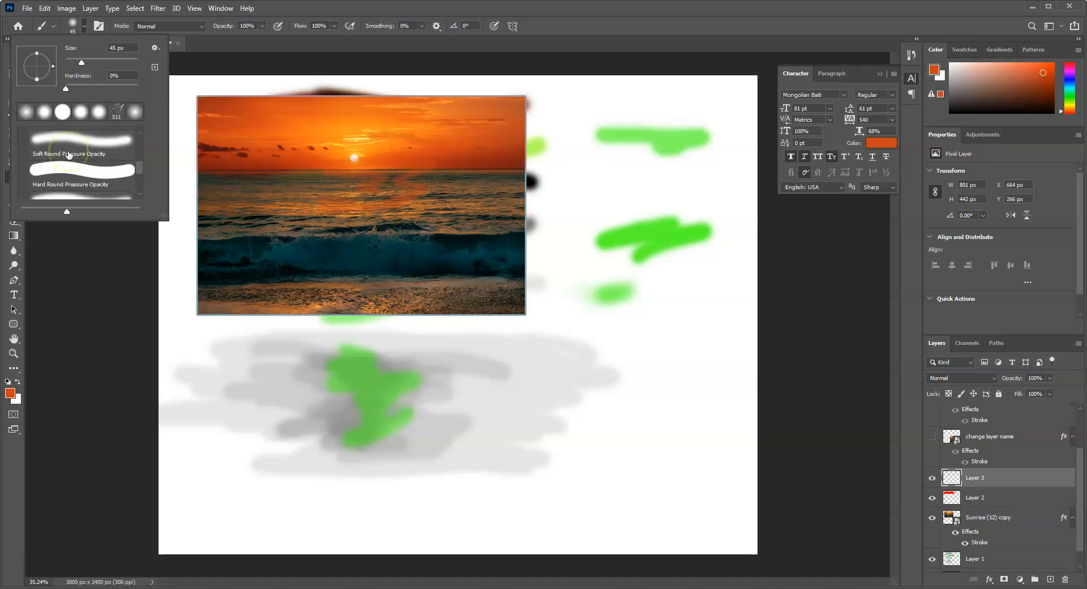
pyautogui.scroll(7, 68, 155)
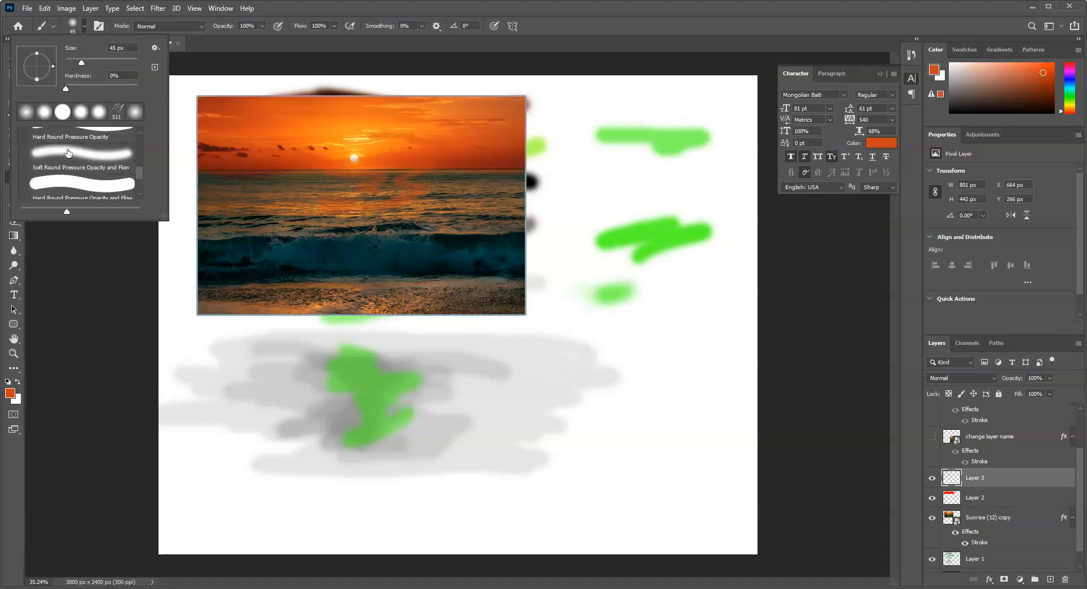
pyautogui.scroll(1, 66, 150)
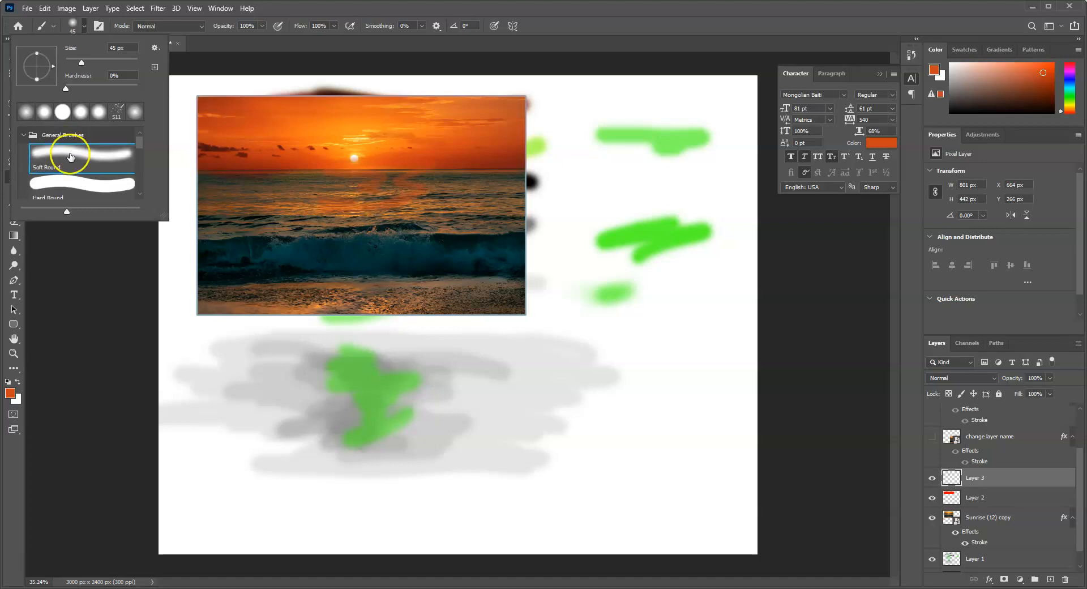
pyautogui.click(22, 136)
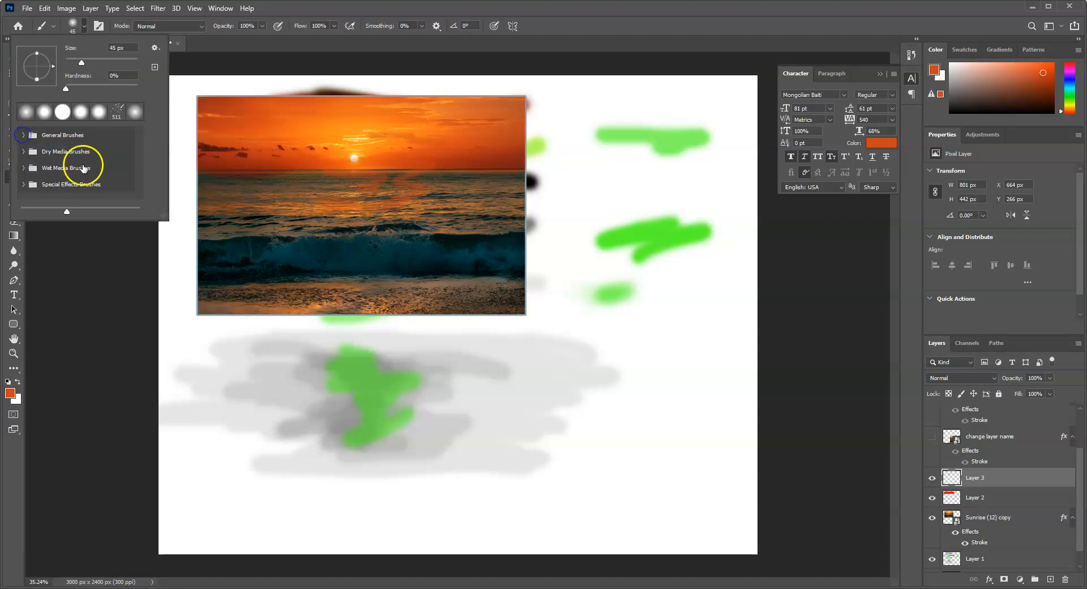
# - Open Adobe's website for getting more brushes in the browser, and look through the downloadable brush packs
pyautogui.click(156, 48)
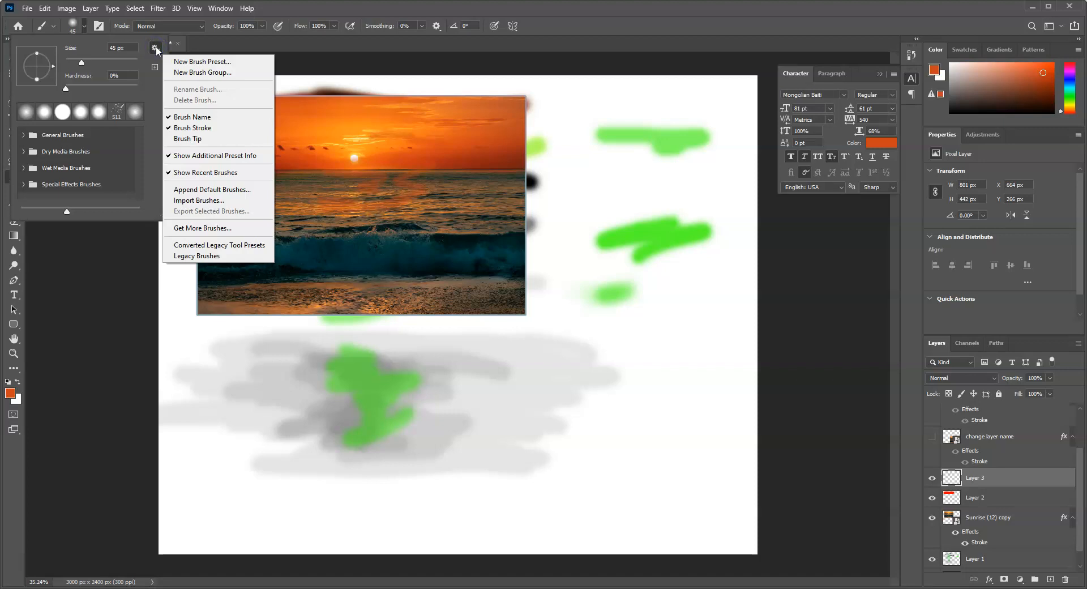
pyautogui.click(209, 229)
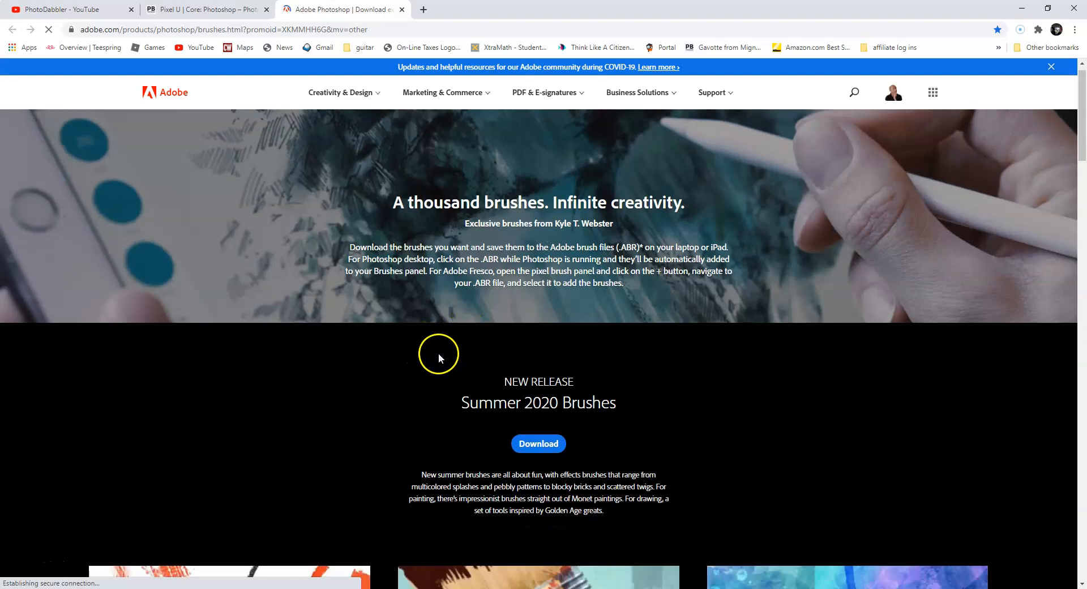
pyautogui.scroll(-15, 438, 352)
pyautogui.scroll(-20, 571, 317)
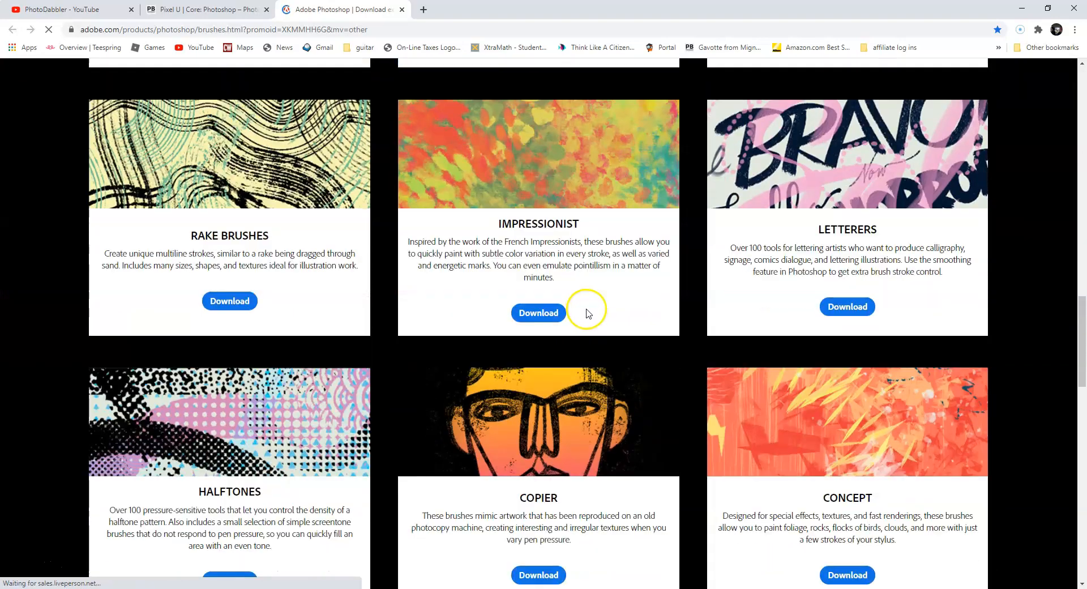
pyautogui.scroll(-4, 586, 311)
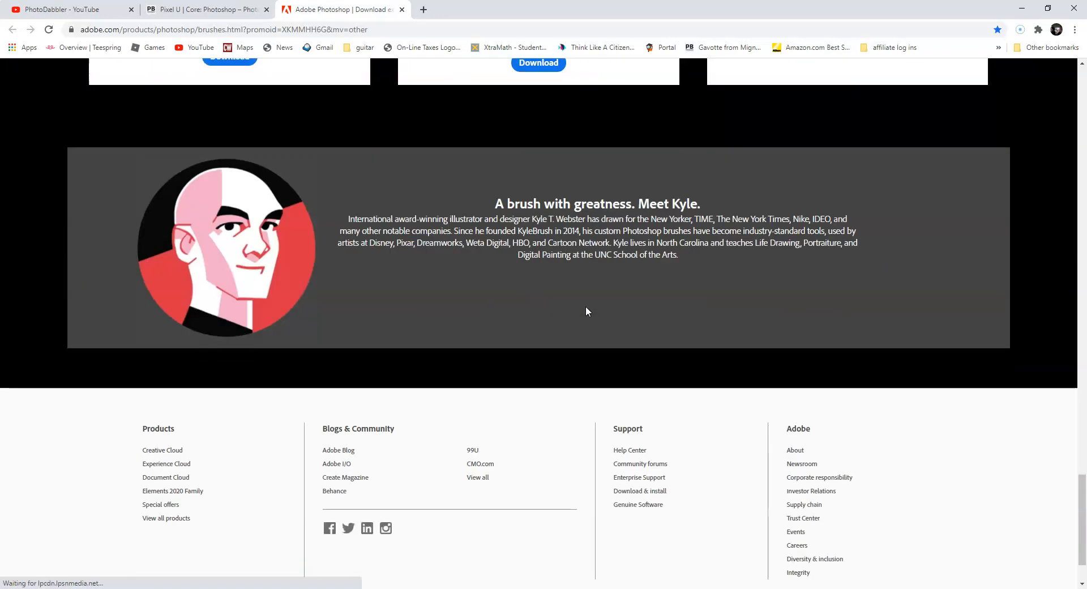
pyautogui.scroll(9, 556, 294)
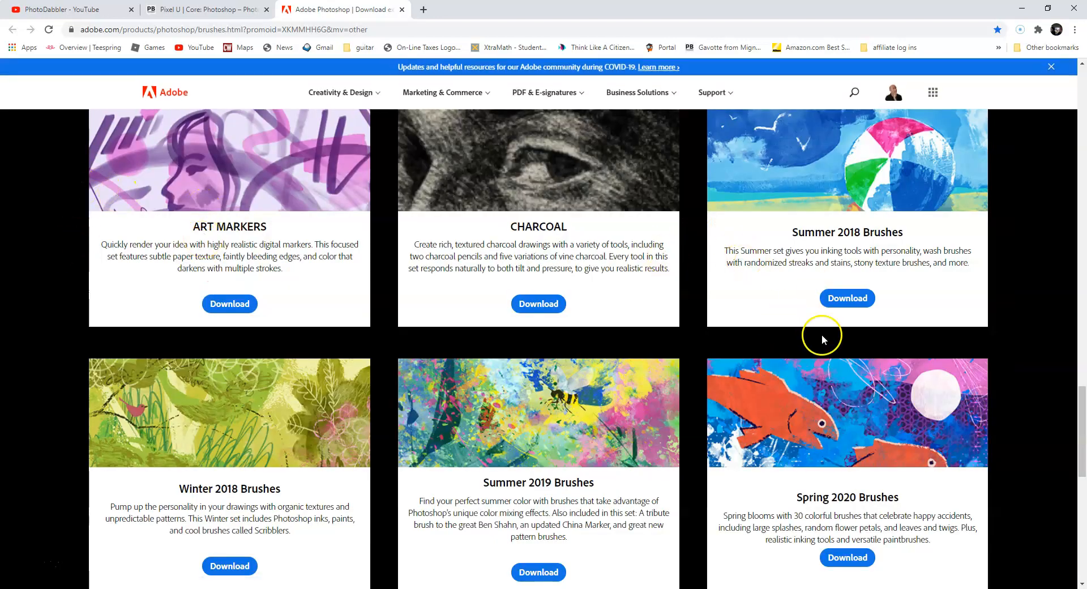
pyautogui.scroll(-3, 705, 365)
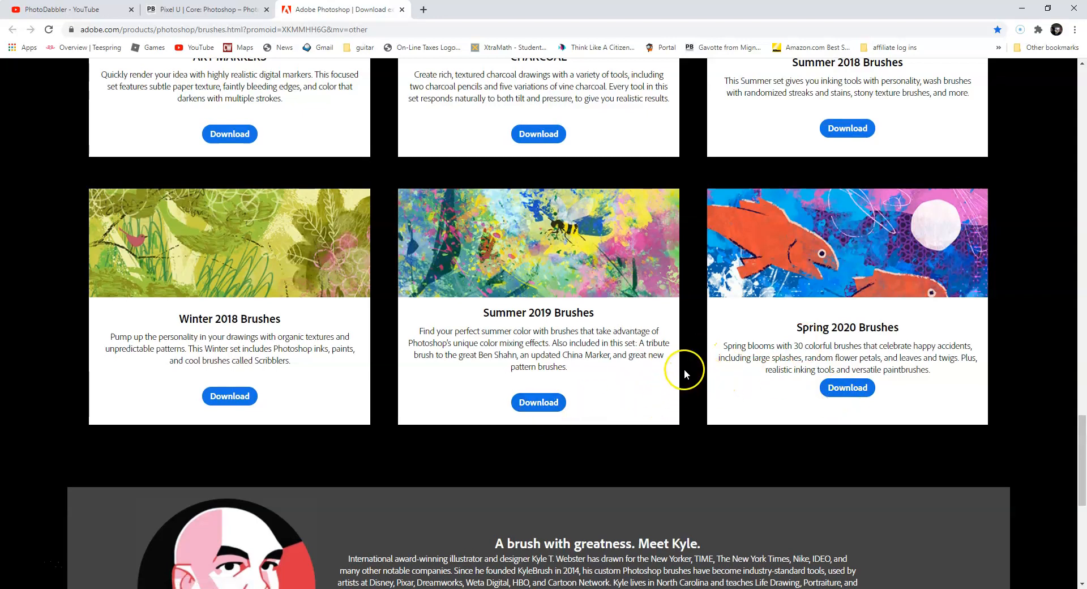
pyautogui.scroll(-1, 308, 328)
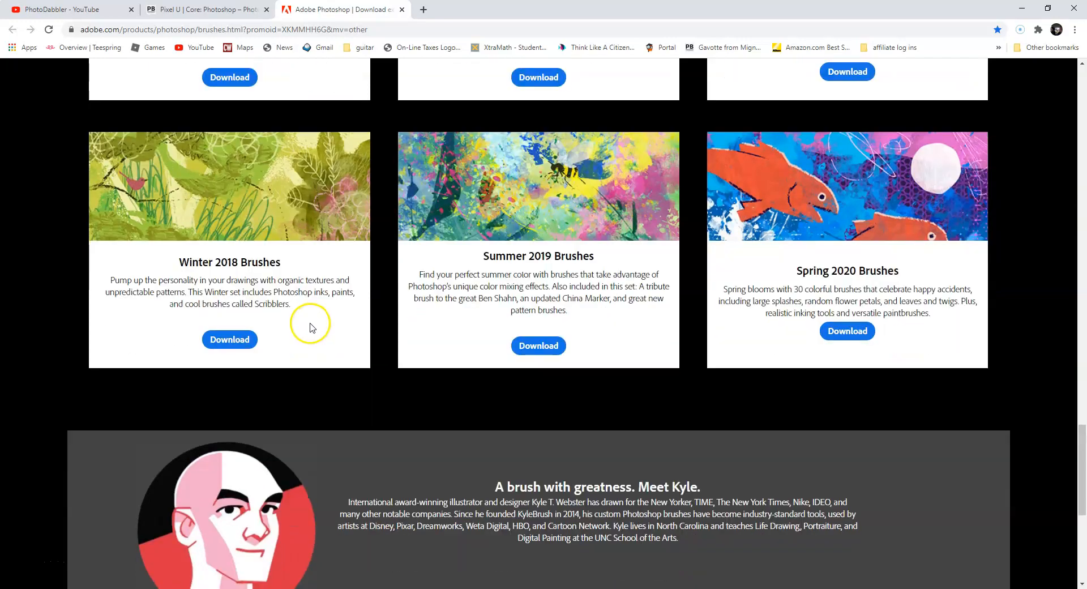
pyautogui.scroll(2, 309, 327)
pyautogui.scroll(10, 310, 327)
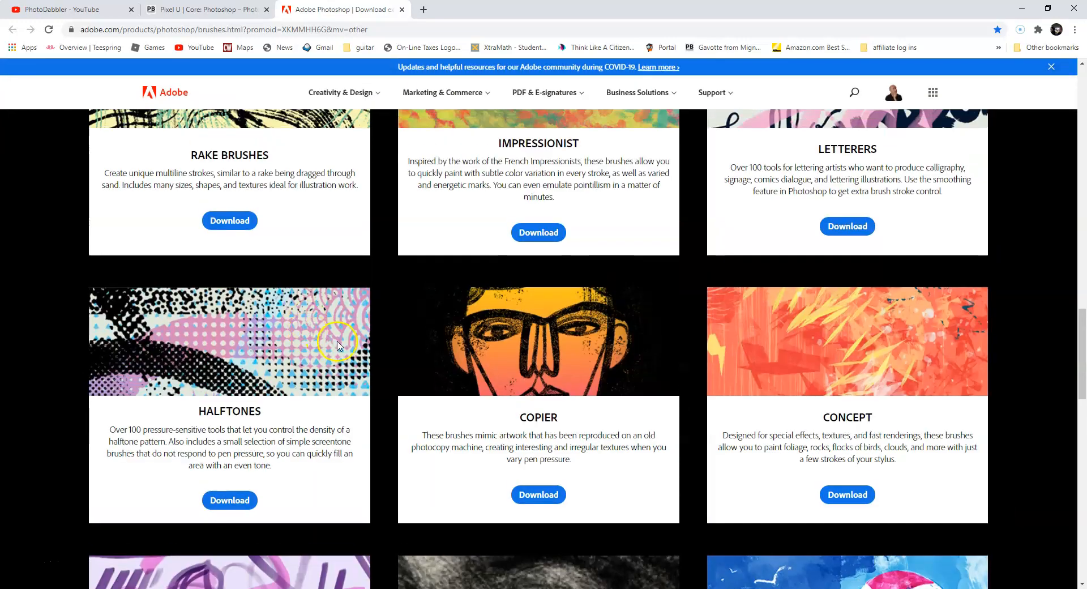
pyautogui.scroll(8, 378, 310)
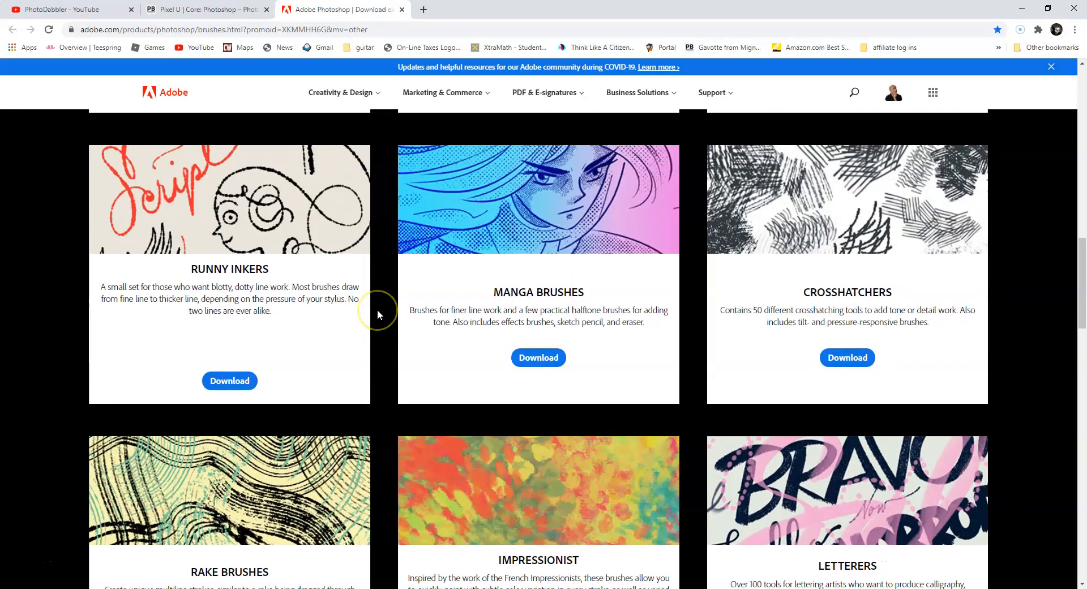
pyautogui.scroll(6, 385, 307)
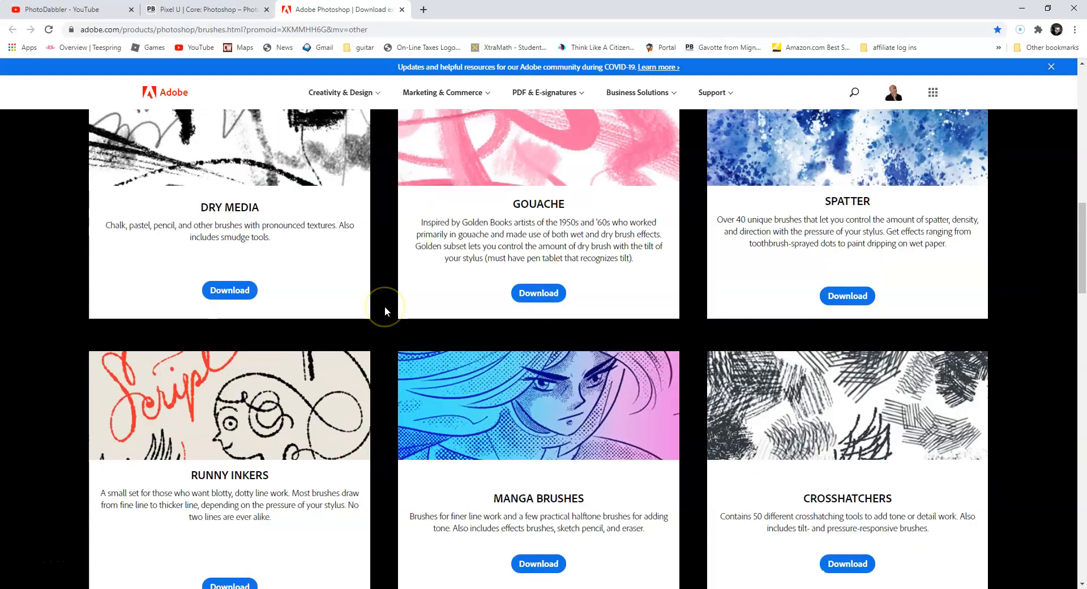
pyautogui.scroll(3, 385, 306)
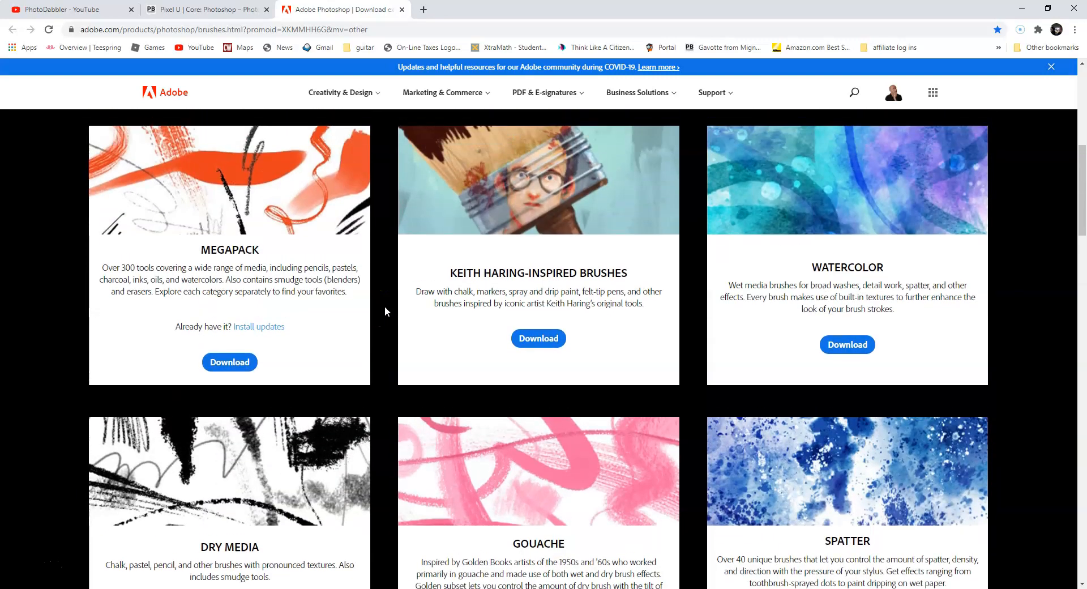
pyautogui.scroll(3, 389, 306)
pyautogui.scroll(-3, 385, 314)
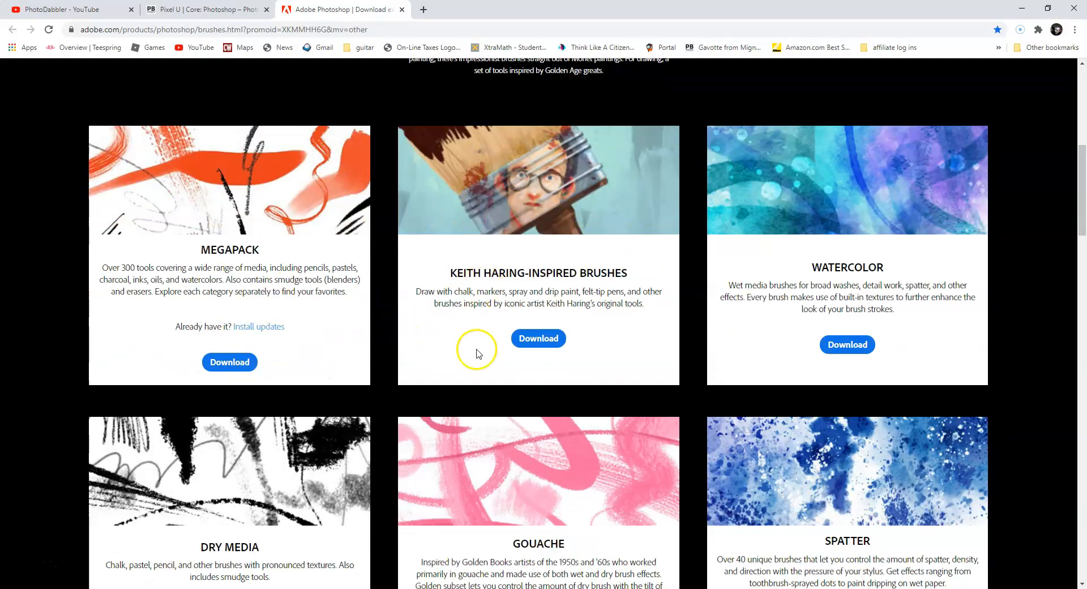
pyautogui.scroll(-3, 470, 547)
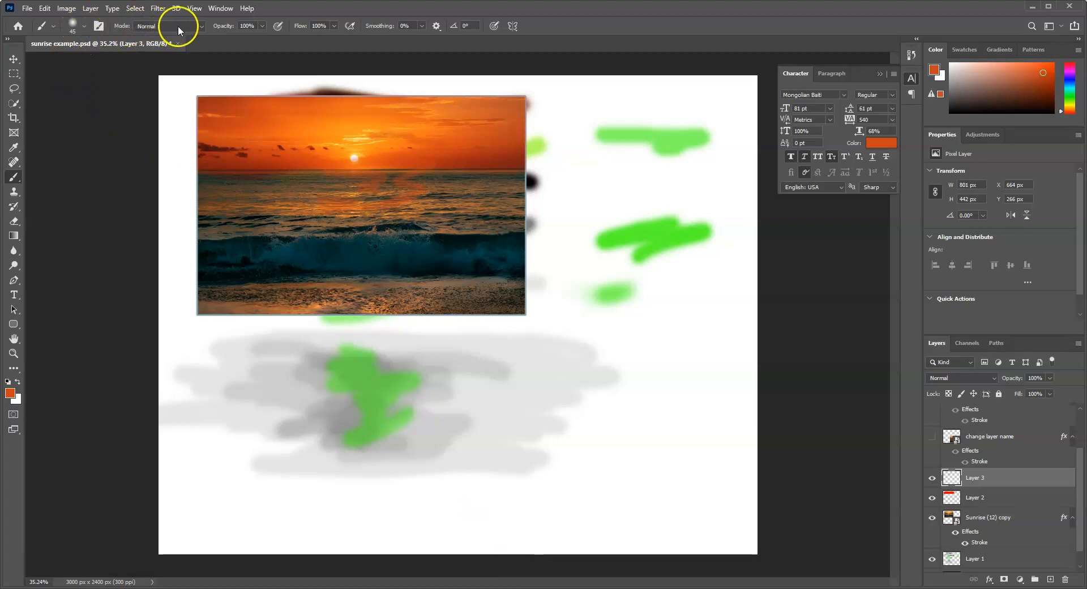
# - Back in Photoshop, view the Brush tool's blending modes, choose Normal, and select Layer 3
pyautogui.click(198, 24)
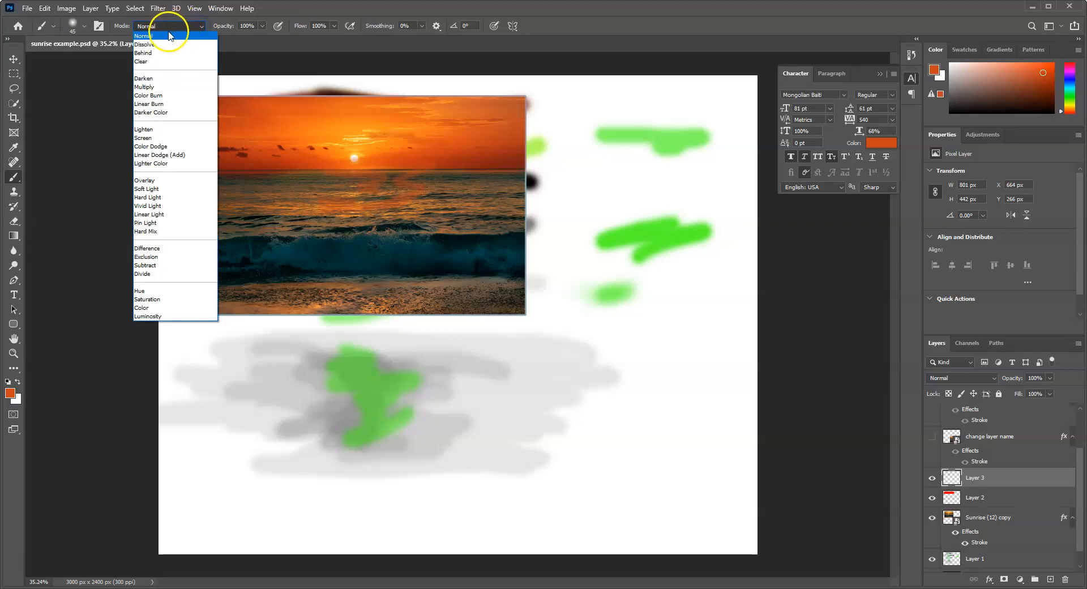
pyautogui.click(165, 35)
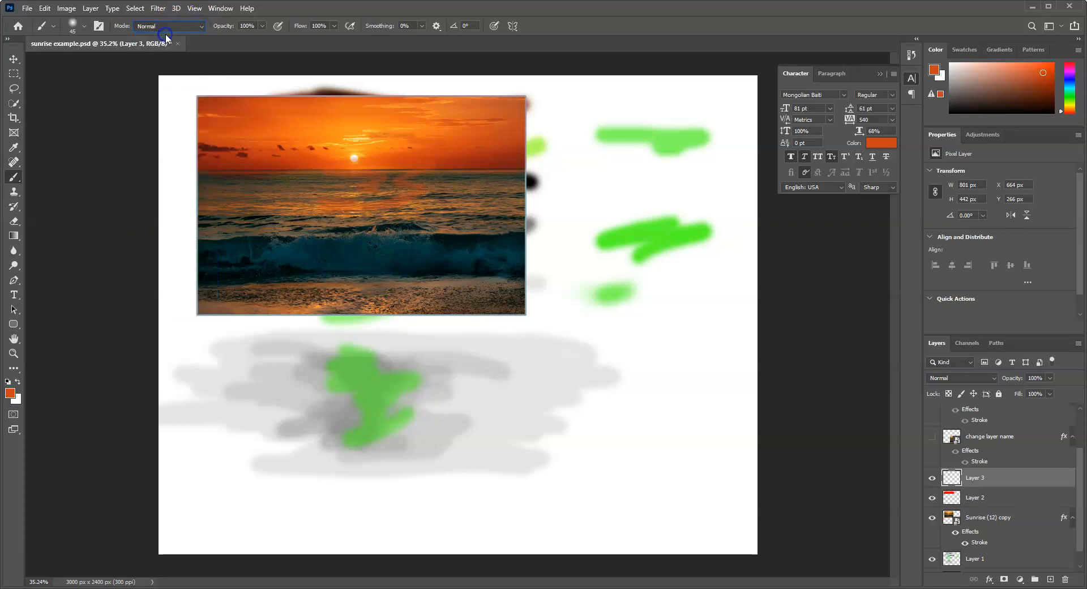
pyautogui.click(996, 478)
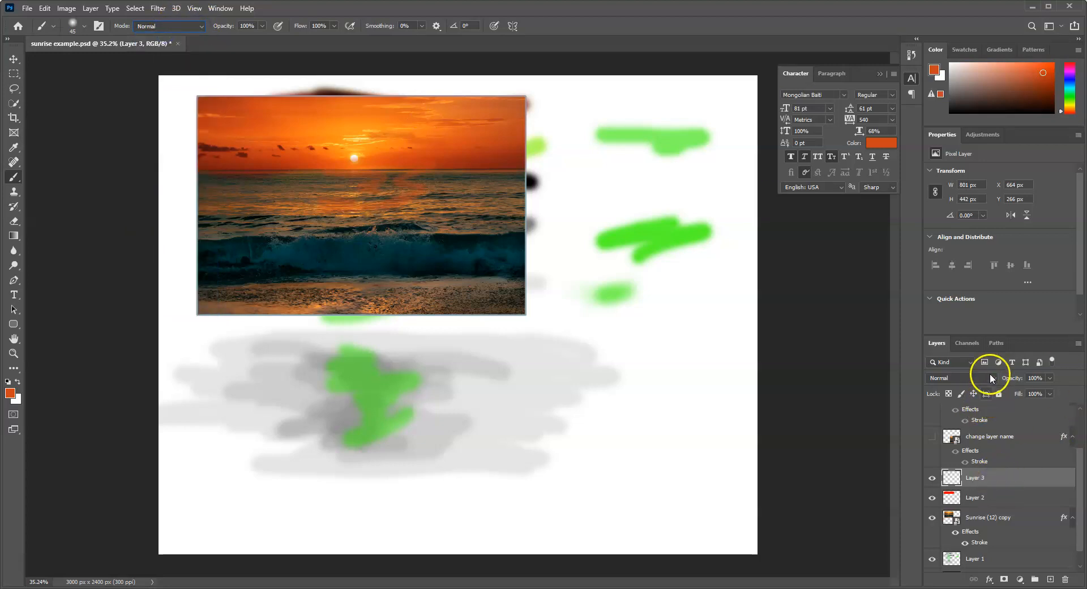